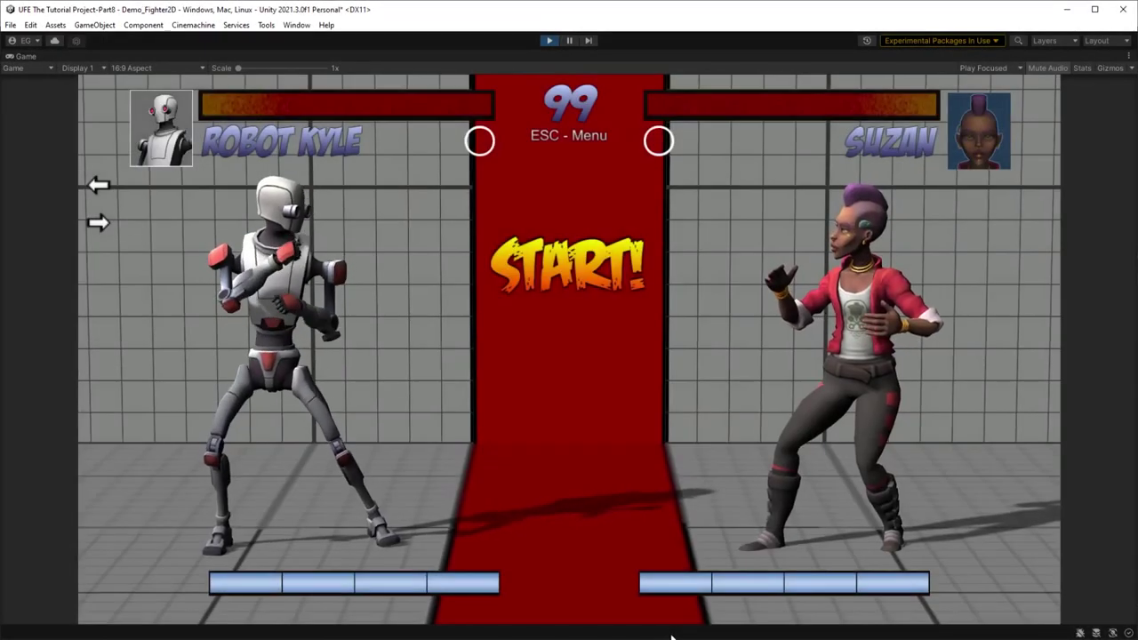
Crouch with S for the tutorial, then make the left fighter jump three times with W
{"action": "key", "text": "s"}
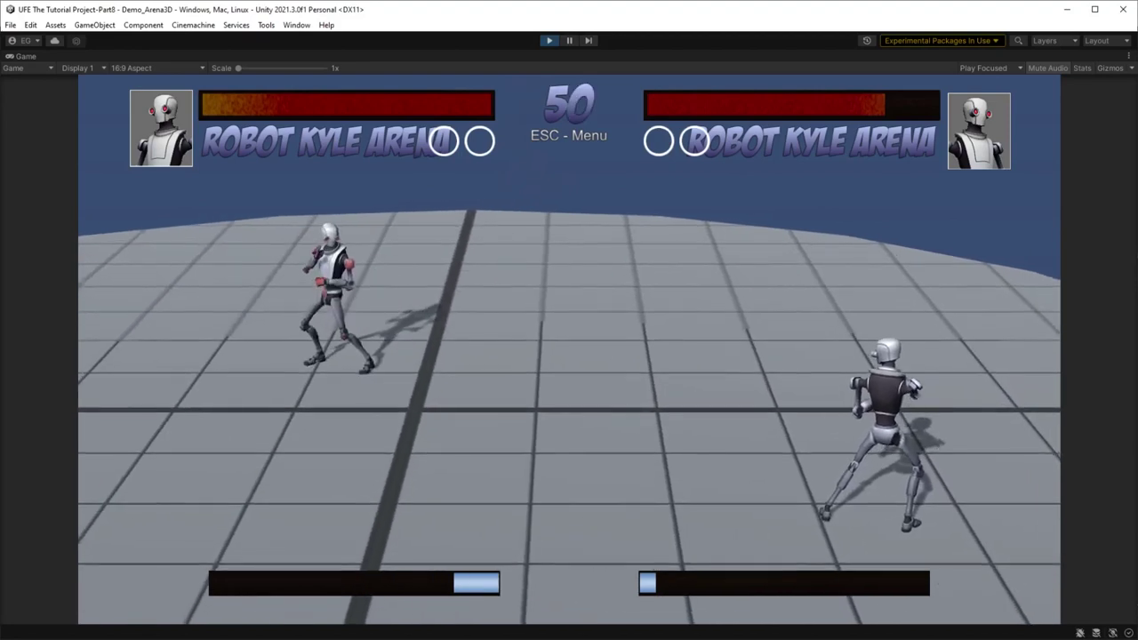
{"action": "key", "text": "w"}
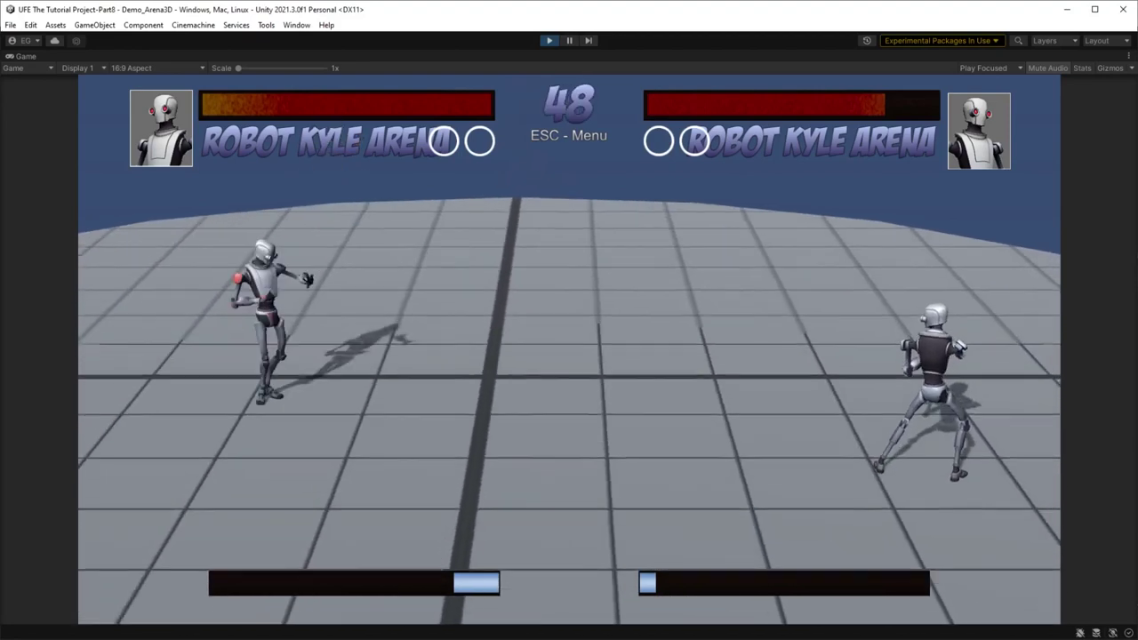
{"action": "key", "text": "w"}
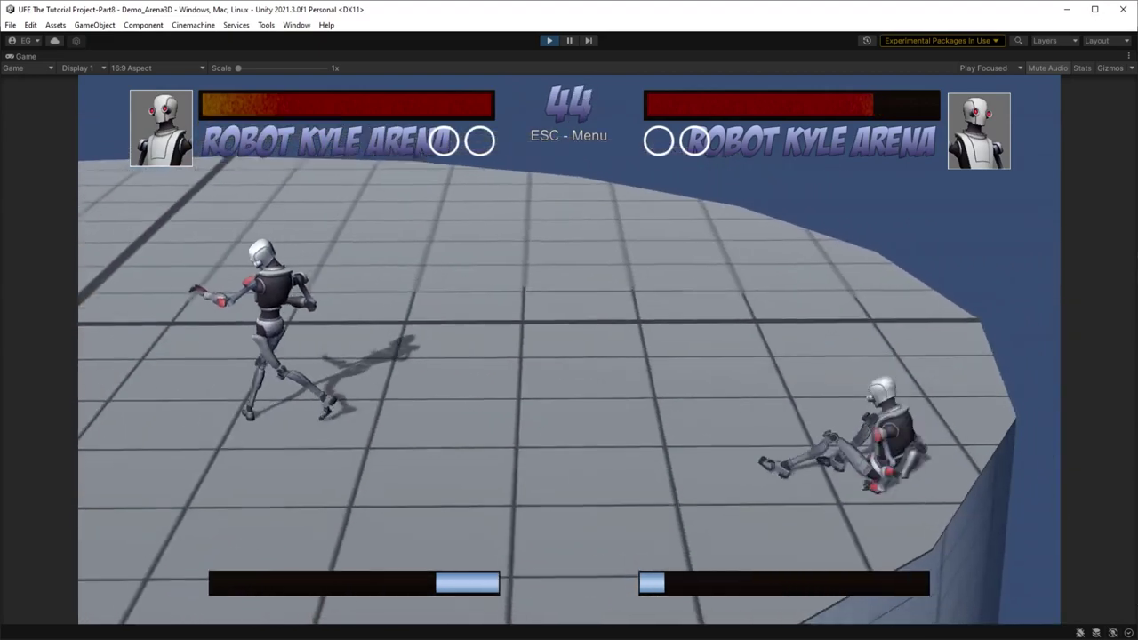
{"action": "key", "text": "w"}
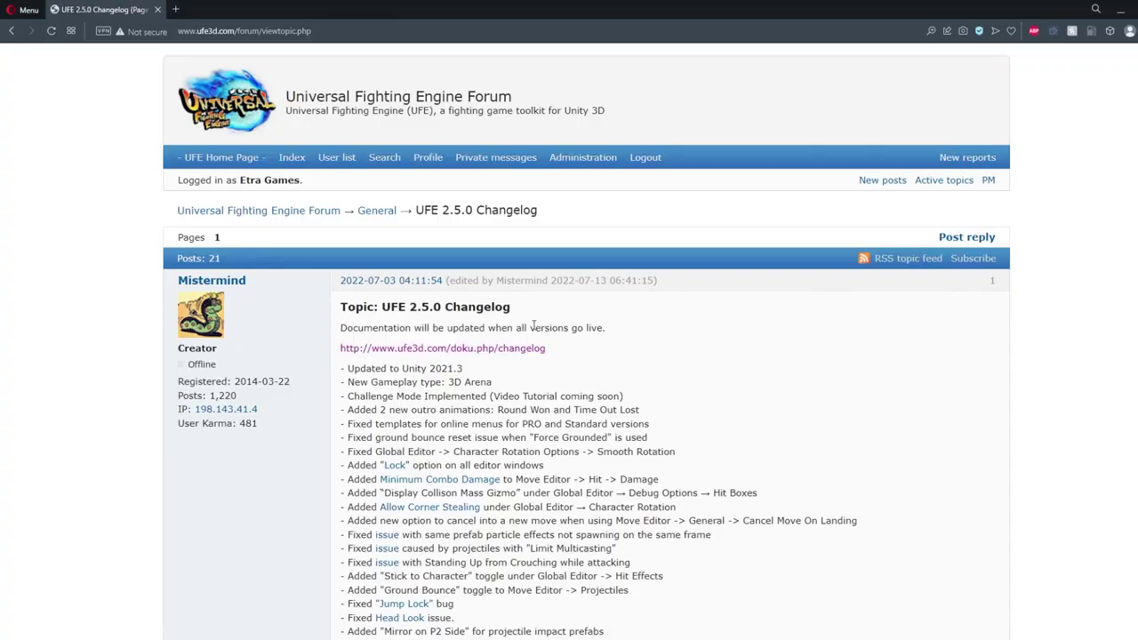
Highlight the 'Updated to Unity 2021.3' line in the UFE 2.5.0 Changelog post
{"action": "scroll", "coordinate": [496, 316], "scroll_direction": "down", "scroll_amount": 1}
{"action": "left_click_drag", "start_coordinate": [466, 306], "coordinate": [347, 308]}
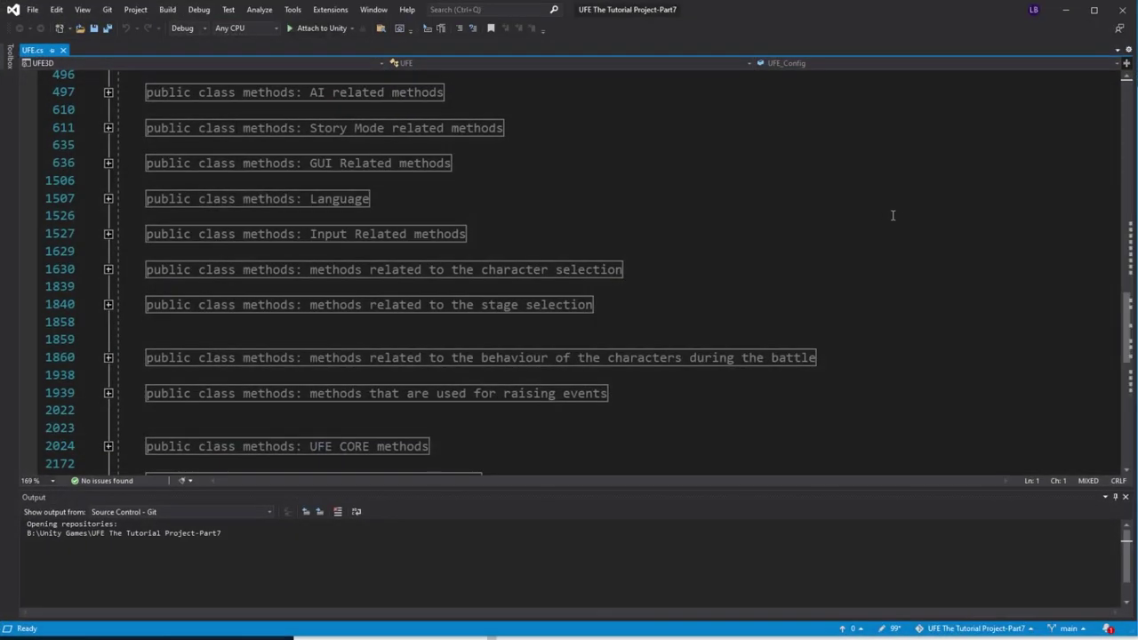
Scroll through the UFE.cs method outline, then search the Robot_Kyle prefab for m_script
{"action": "scroll", "coordinate": [892, 215], "scroll_direction": "up", "scroll_amount": 3}
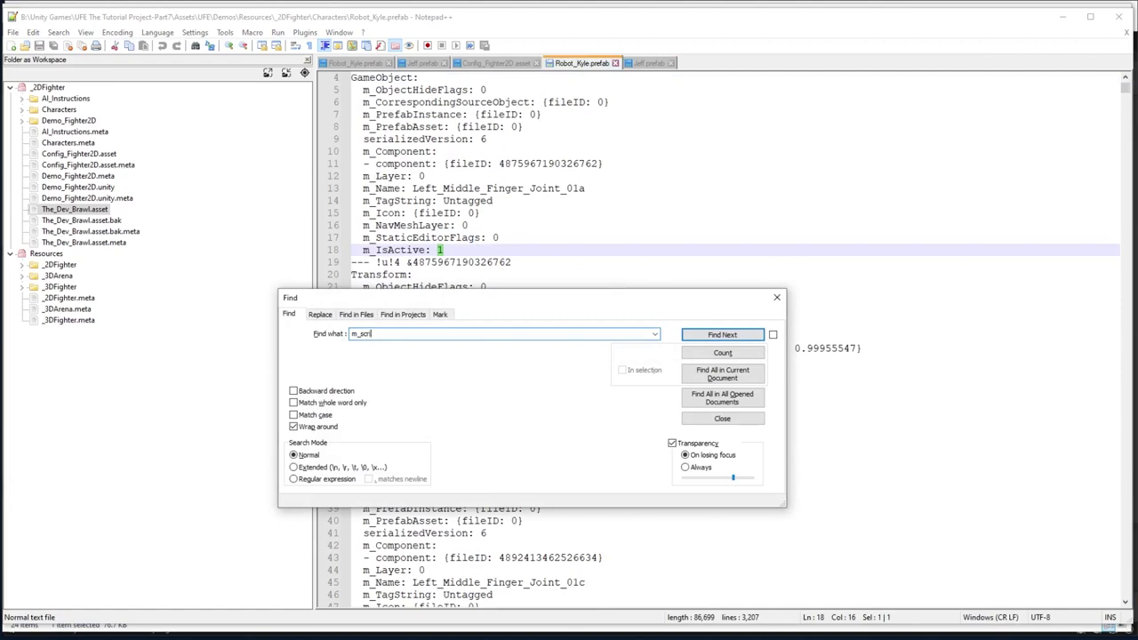
{"action": "type", "text": "pt"}
{"action": "key", "text": "Return"}
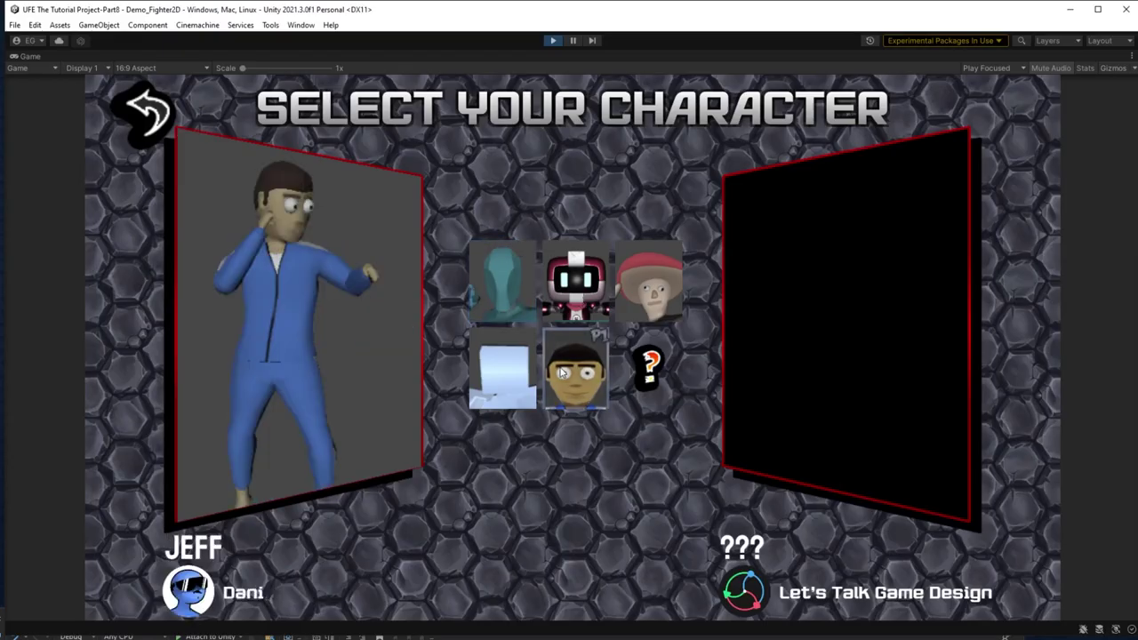
Pick Jeff as the fighter and skip through the story slides to the match loading screen
{"action": "left_click", "coordinate": [562, 374]}
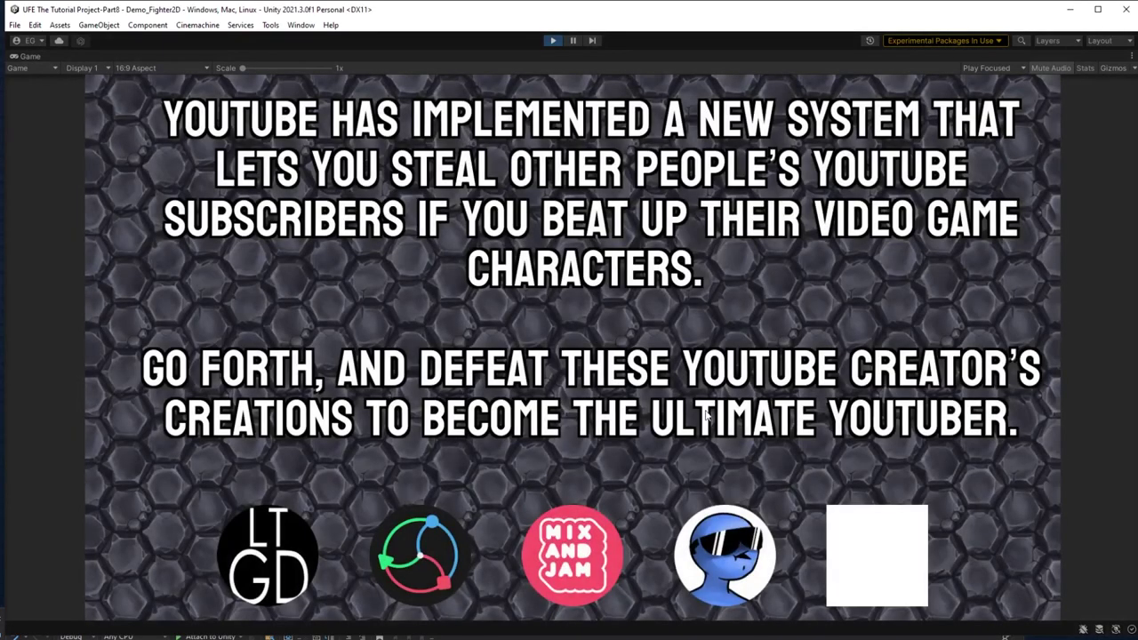
{"action": "left_click", "coordinate": [825, 489]}
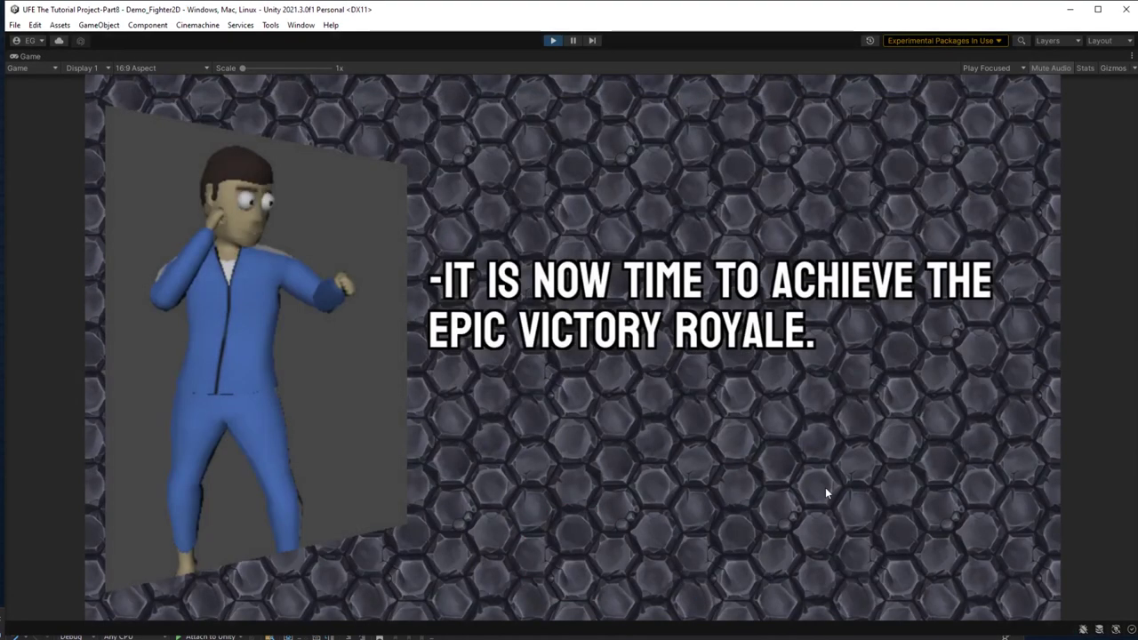
{"action": "left_click", "coordinate": [825, 487]}
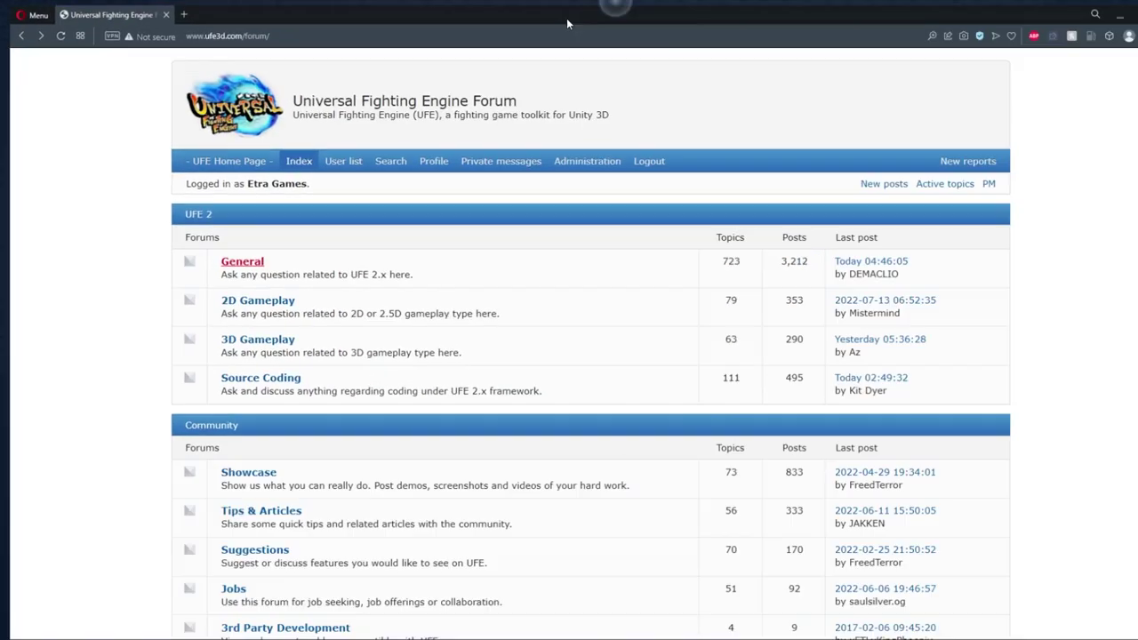
Open the sticky UFE 2.5.0 Changelog under General and highlight its 'Updated to Unity 2021.3' line
{"action": "left_click", "coordinate": [248, 264]}
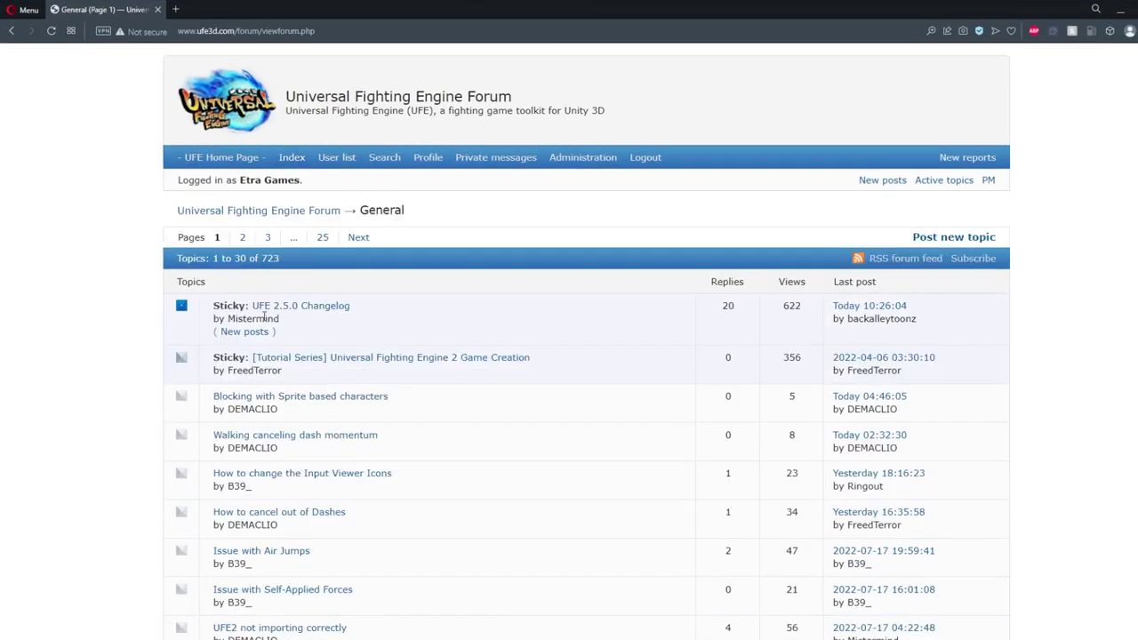
{"action": "left_click", "coordinate": [334, 308]}
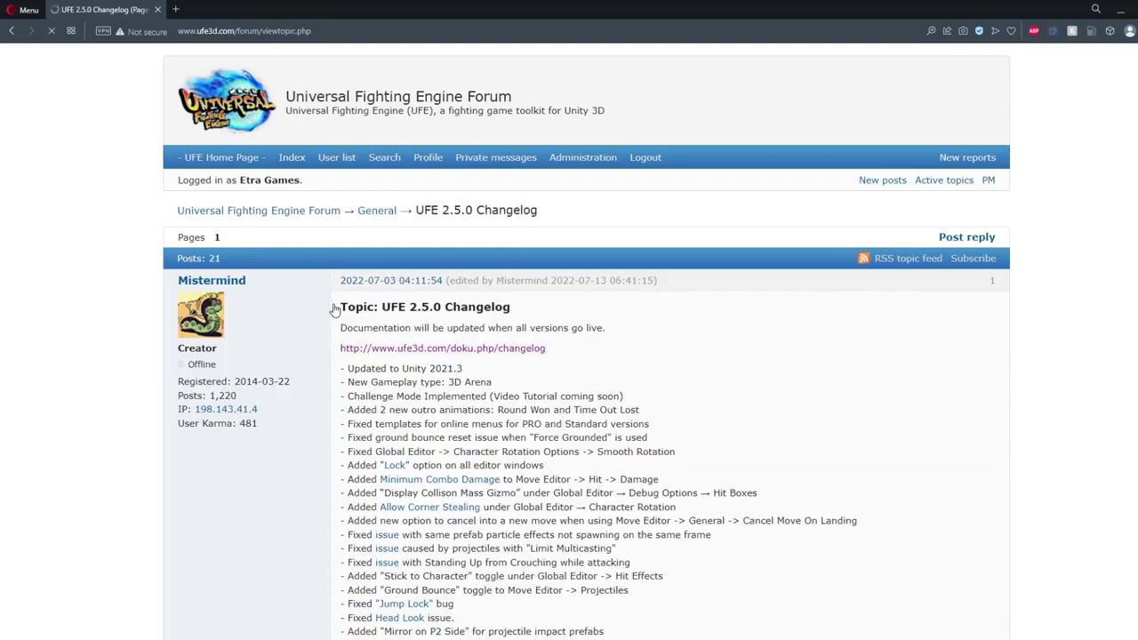
{"action": "scroll", "coordinate": [515, 322], "scroll_direction": "down", "scroll_amount": 1}
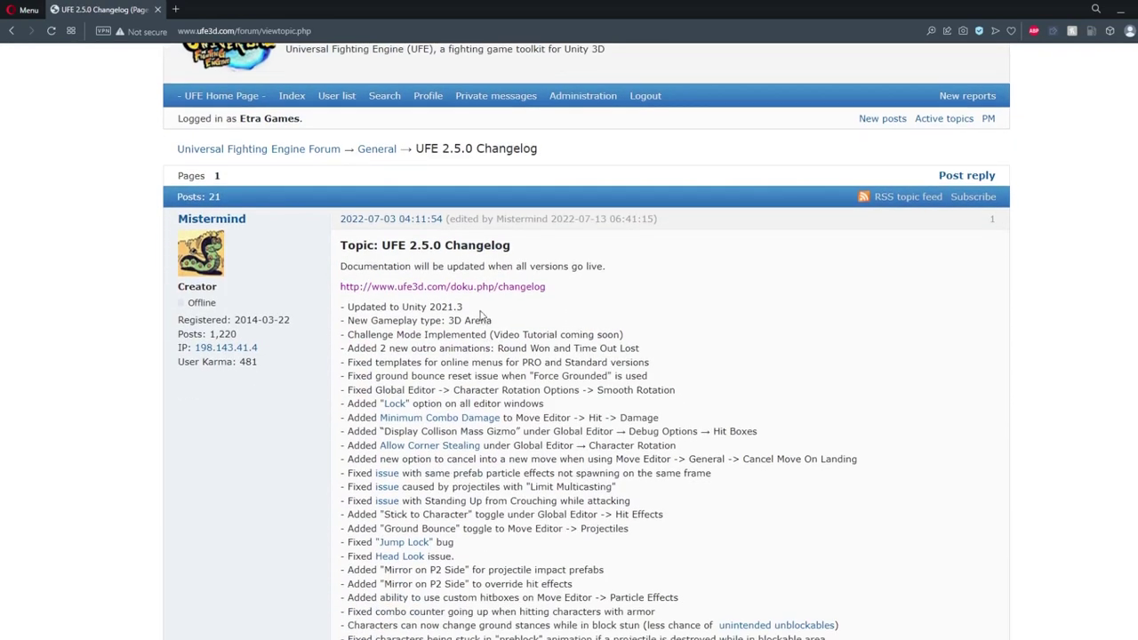
{"action": "left_click_drag", "start_coordinate": [480, 310], "coordinate": [347, 308]}
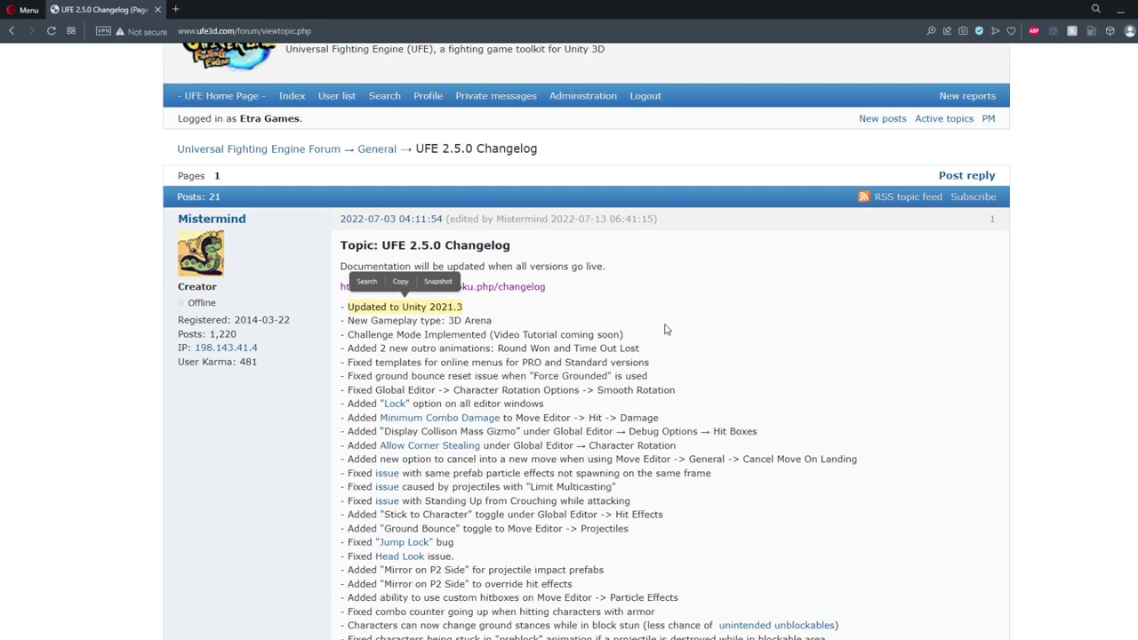
{"action": "left_click", "coordinate": [709, 347]}
{"action": "scroll", "coordinate": [709, 347], "scroll_direction": "up", "scroll_amount": 1}
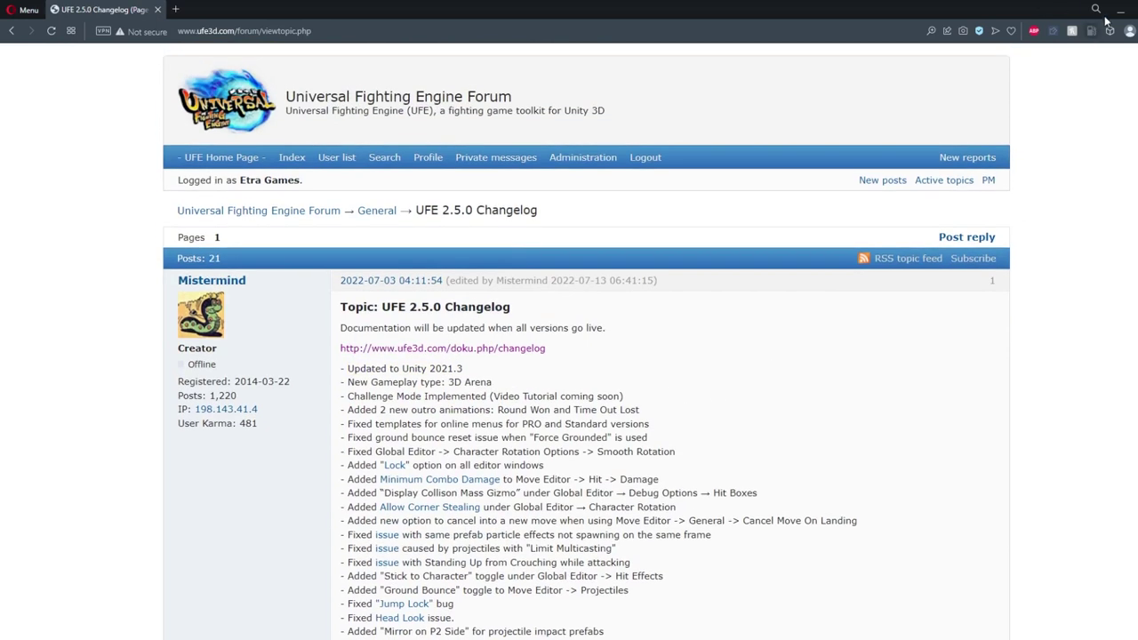
Open Part7 in Unity Hub with 2021.3.0f1, accepting the version change and updating all scripts
{"action": "left_click", "coordinate": [1116, 10]}
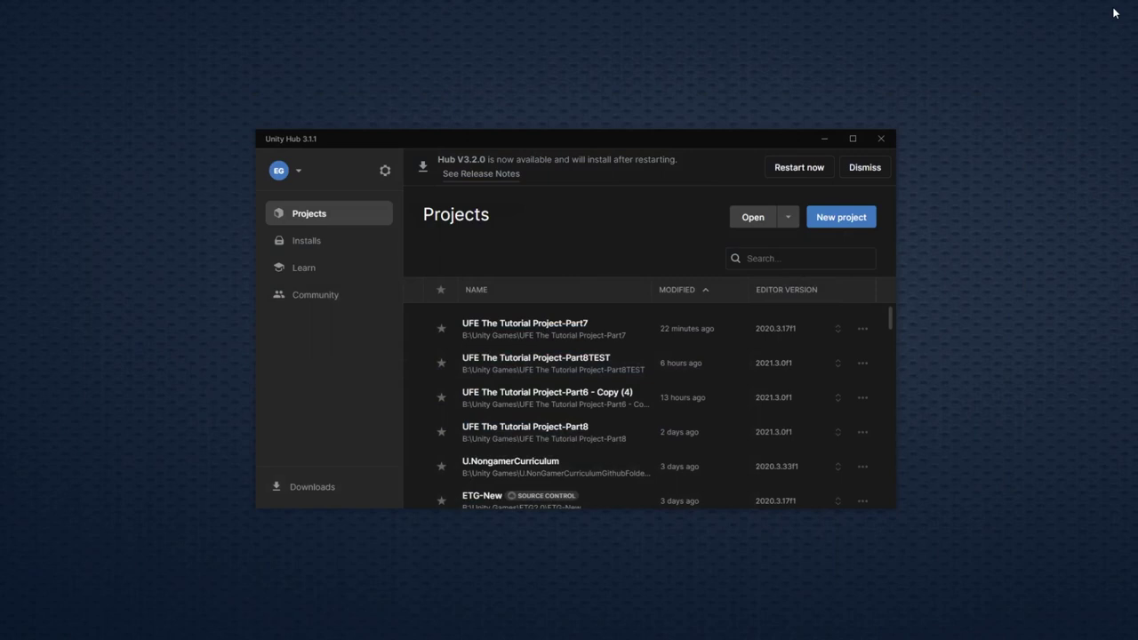
{"action": "left_click", "coordinate": [820, 328]}
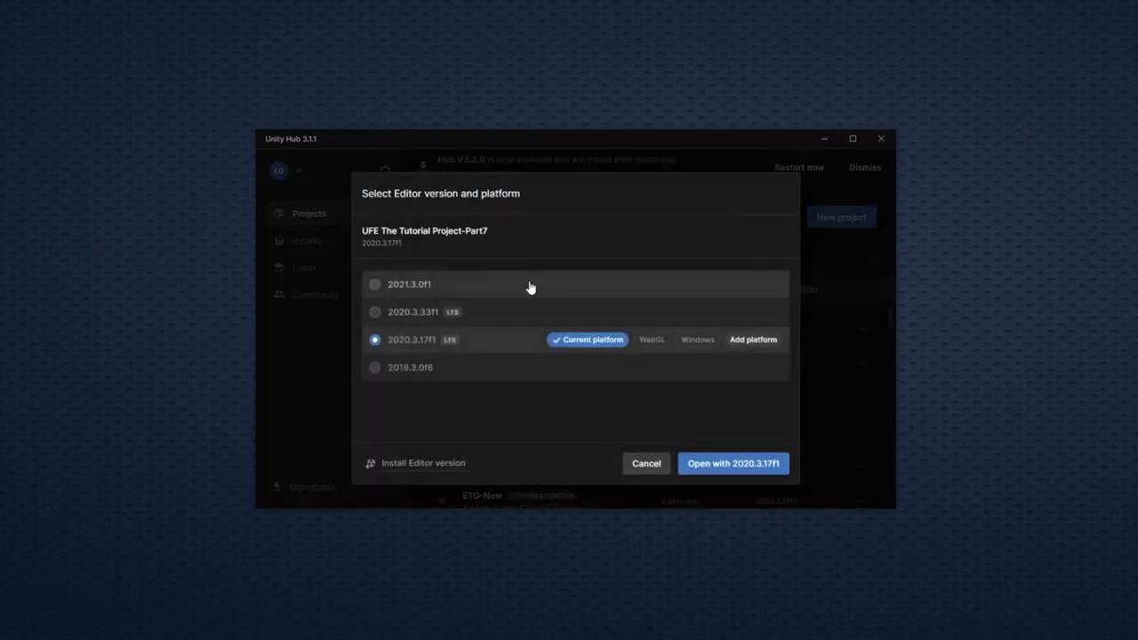
{"action": "left_click", "coordinate": [488, 292]}
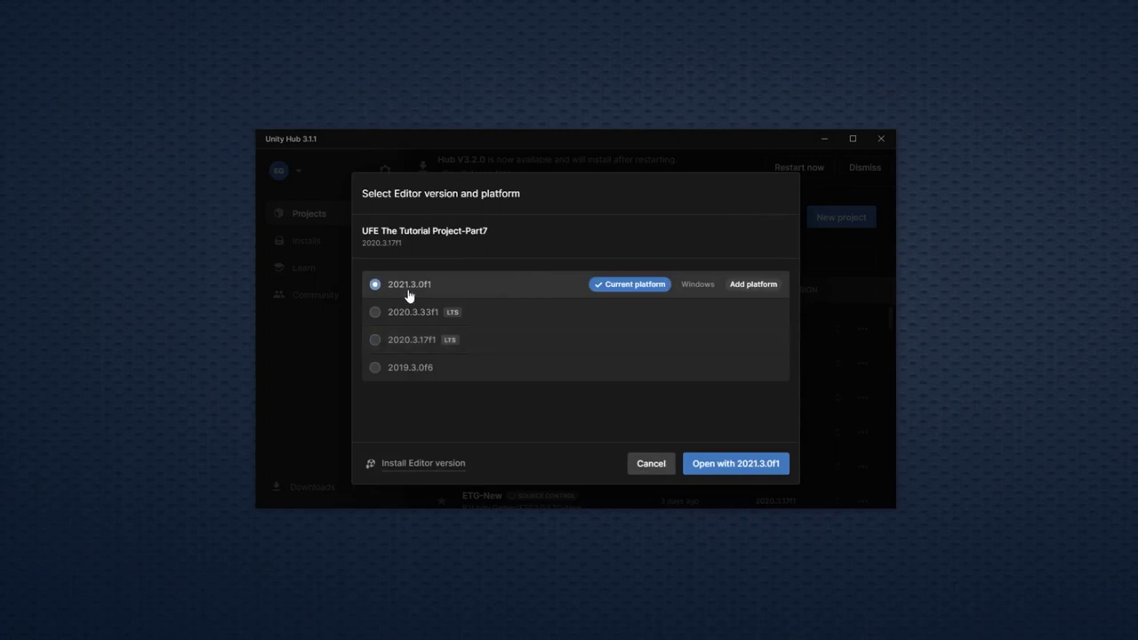
{"action": "left_click", "coordinate": [751, 466]}
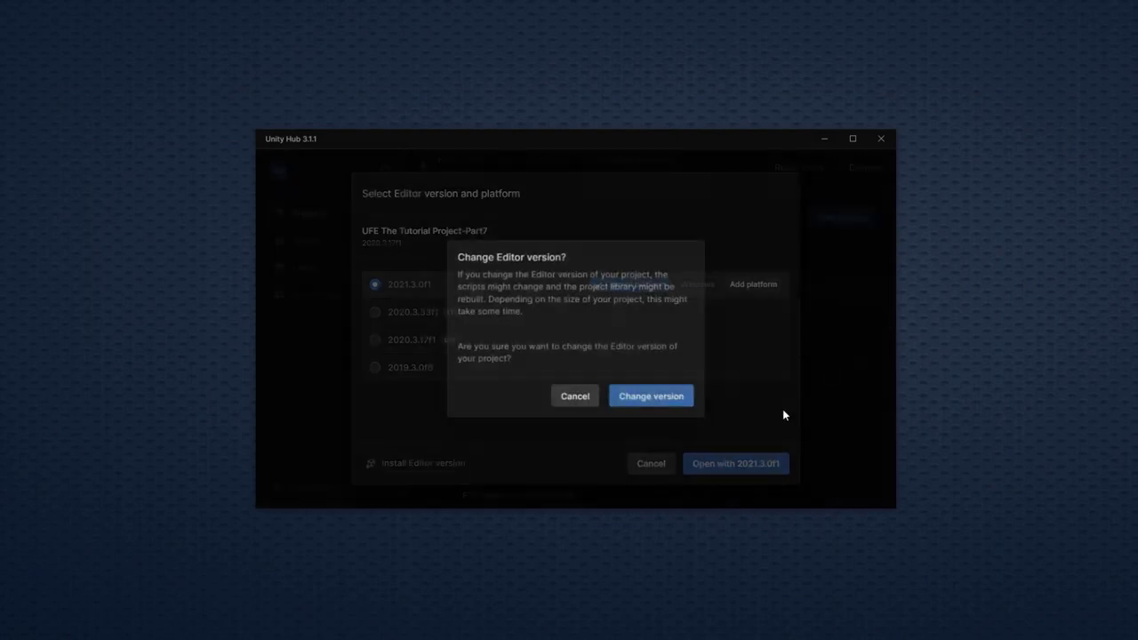
{"action": "left_click", "coordinate": [623, 400]}
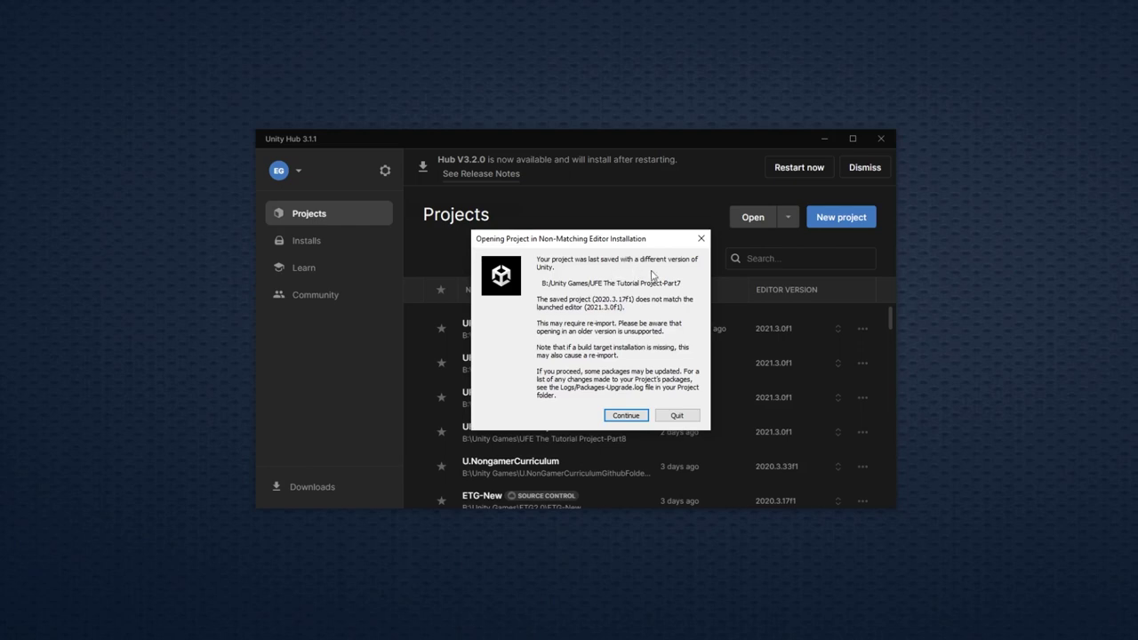
{"action": "left_click", "coordinate": [627, 418]}
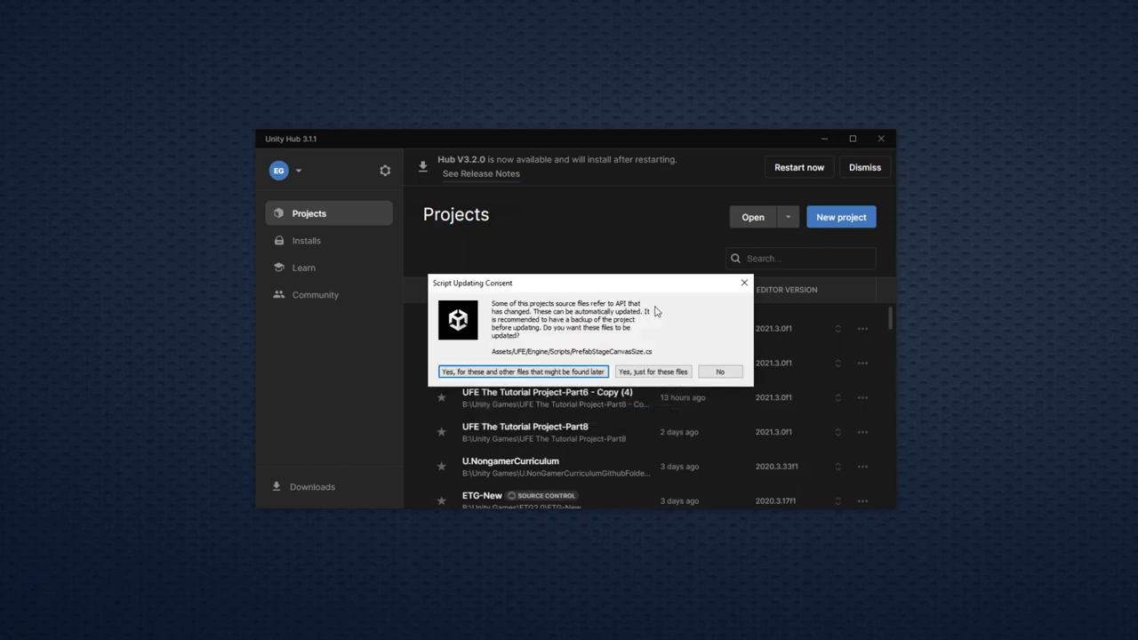
{"action": "left_click", "coordinate": [504, 373]}
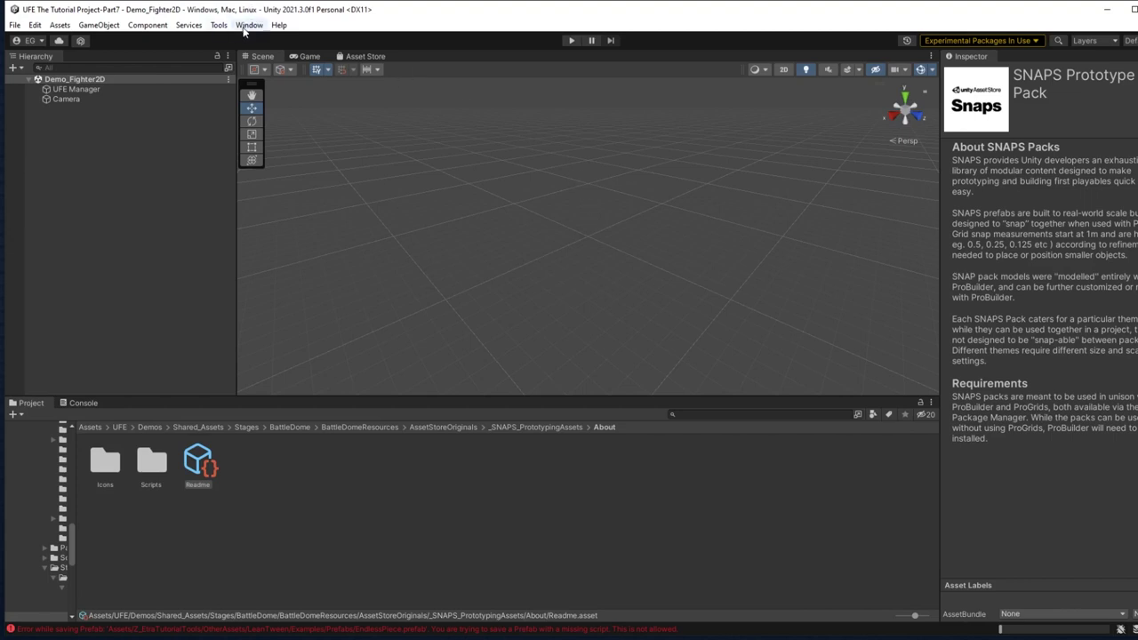
Select the UFE 2 STANDARD package under My Assets in the Package Manager
{"action": "left_click", "coordinate": [248, 25]}
{"action": "left_click", "coordinate": [281, 200]}
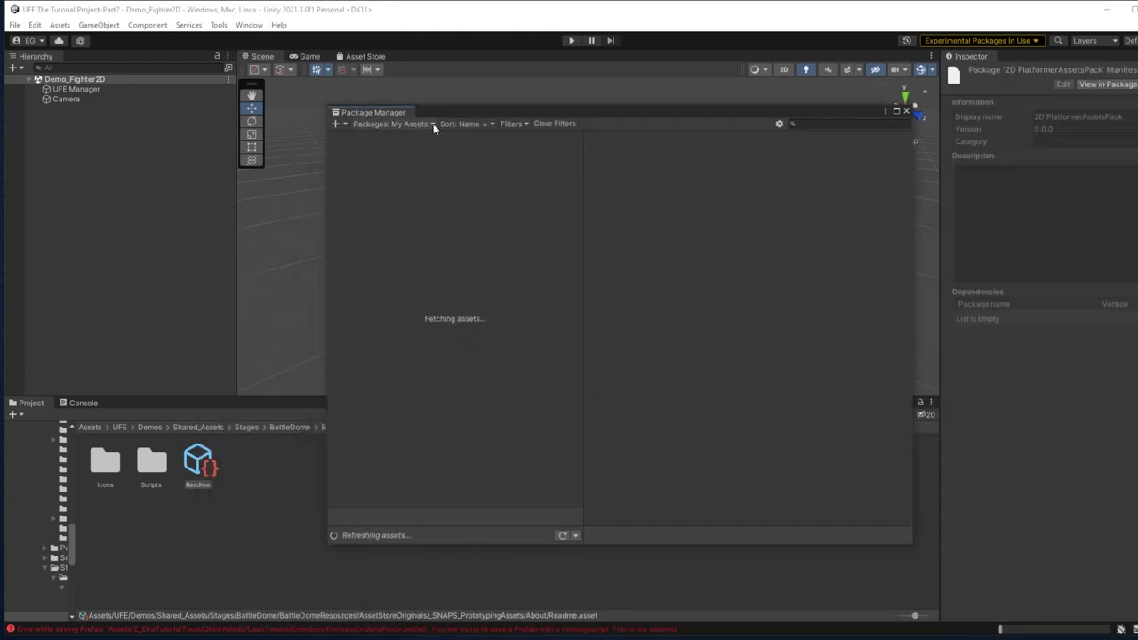
{"action": "scroll", "coordinate": [498, 444], "scroll_direction": "down", "scroll_amount": 10}
{"action": "left_click", "coordinate": [537, 516]}
{"action": "left_click", "coordinate": [383, 406]}
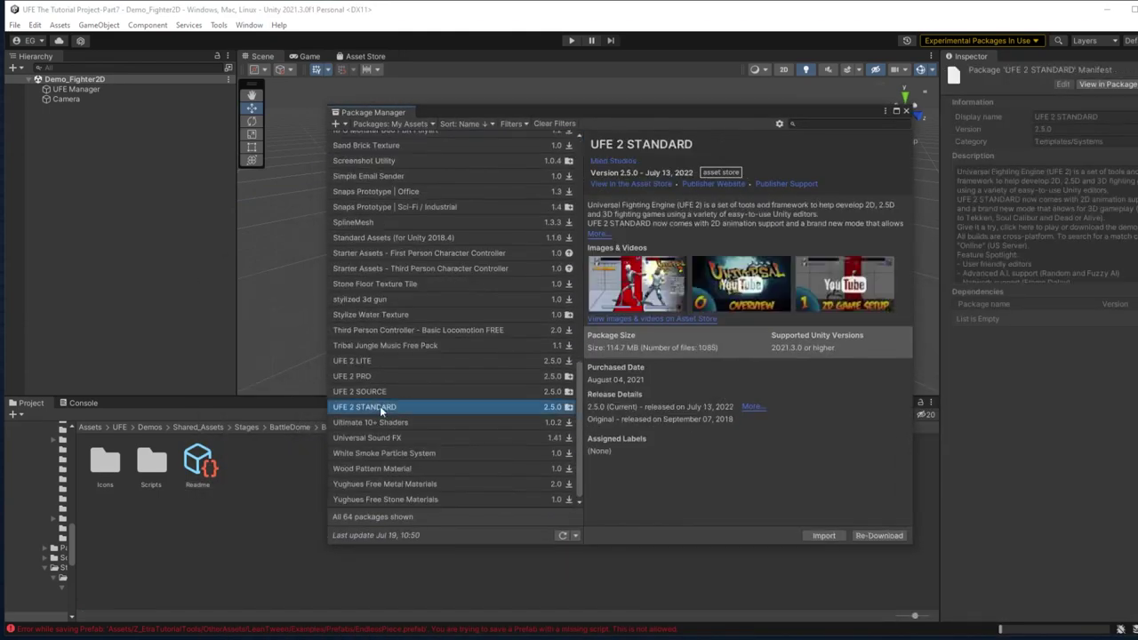
Start the UFE 2 STANDARD import, accepting the settings-overwrite warning and installing dependencies
{"action": "left_click", "coordinate": [816, 536]}
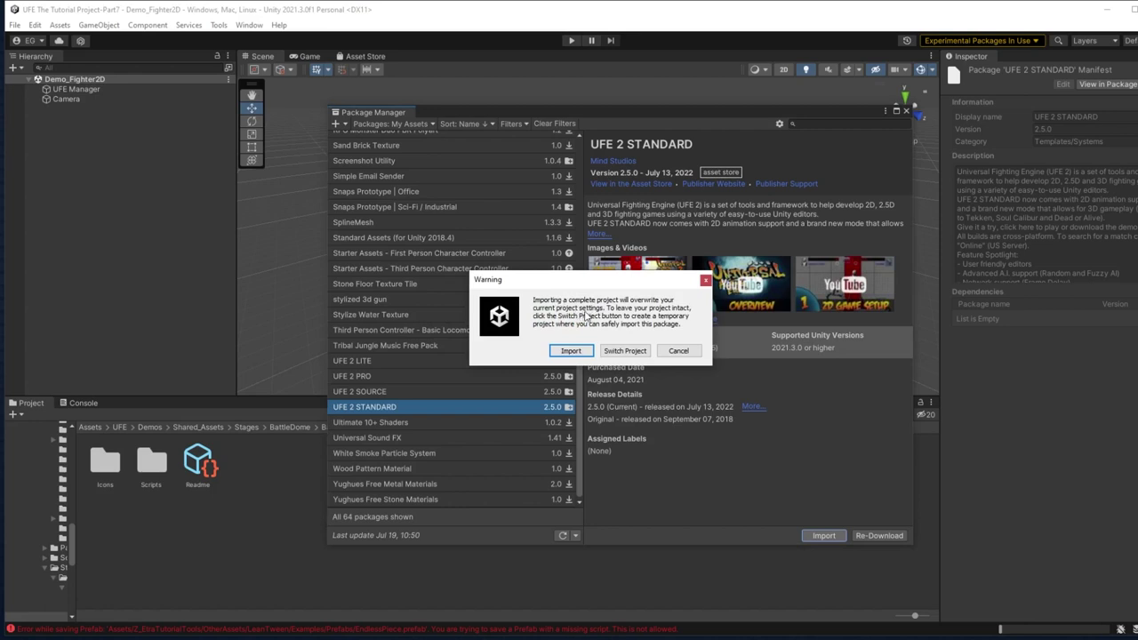
{"action": "left_click", "coordinate": [568, 352]}
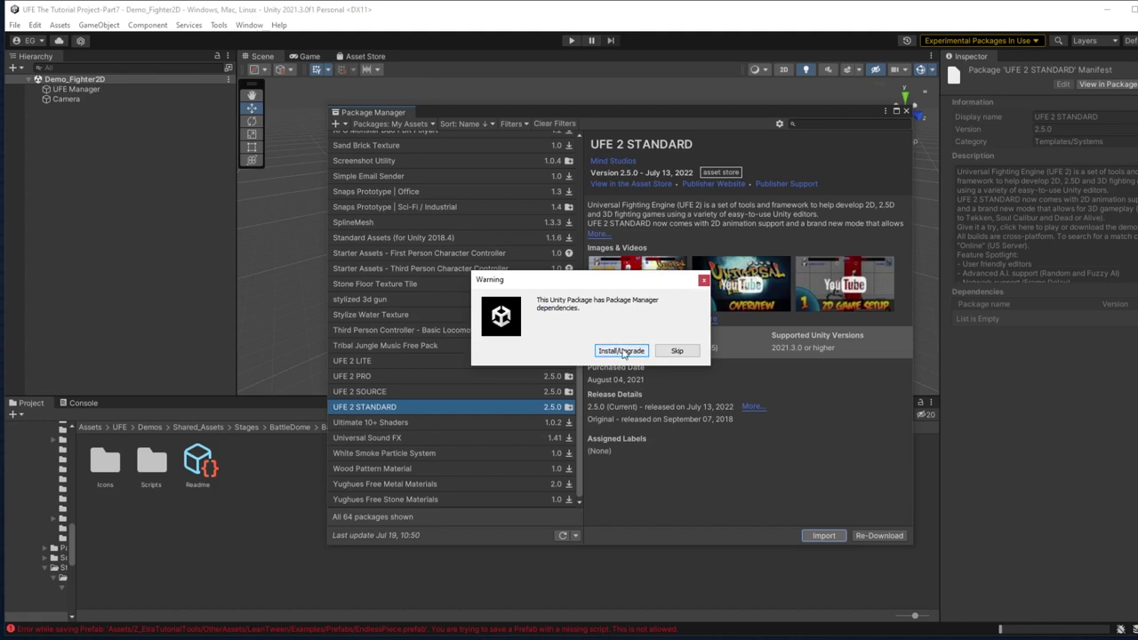
{"action": "left_click", "coordinate": [621, 351]}
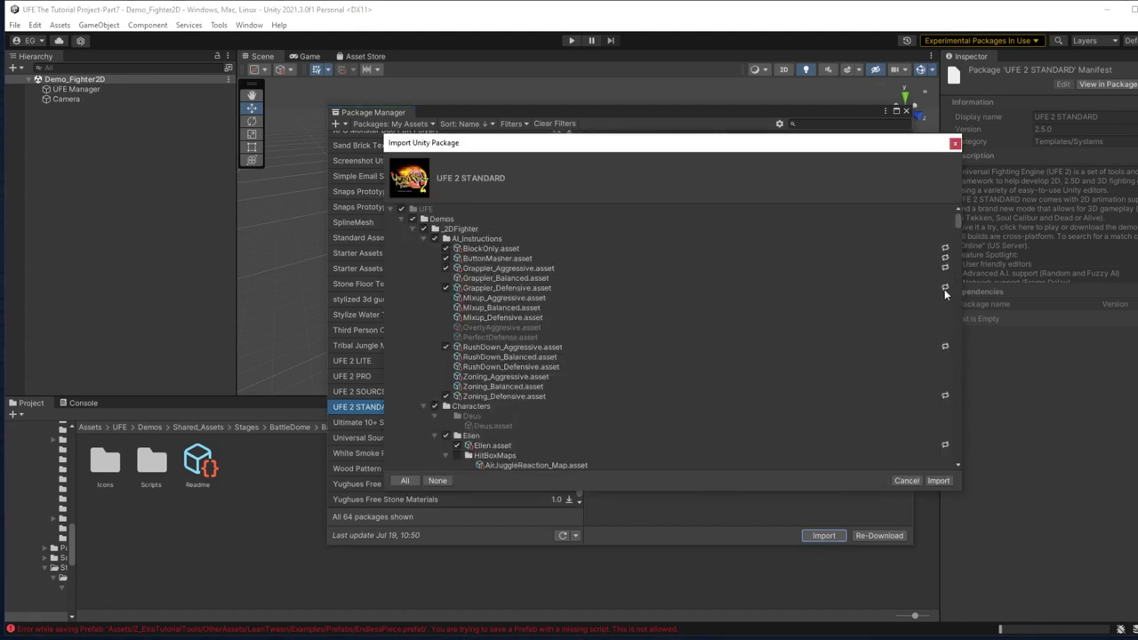
Review the import list, collapsing the AI_Instructions and Ethan folders and selecting Mecanim_Bot
{"action": "scroll", "coordinate": [944, 287], "scroll_direction": "down", "scroll_amount": 4}
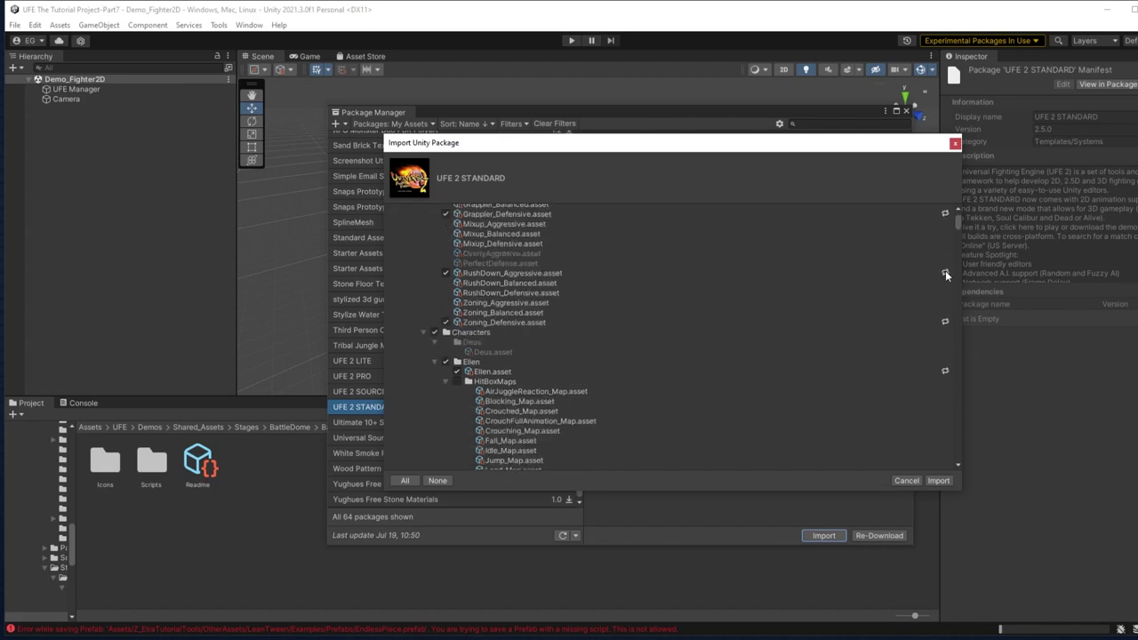
{"action": "scroll", "coordinate": [945, 270], "scroll_direction": "down", "scroll_amount": 10}
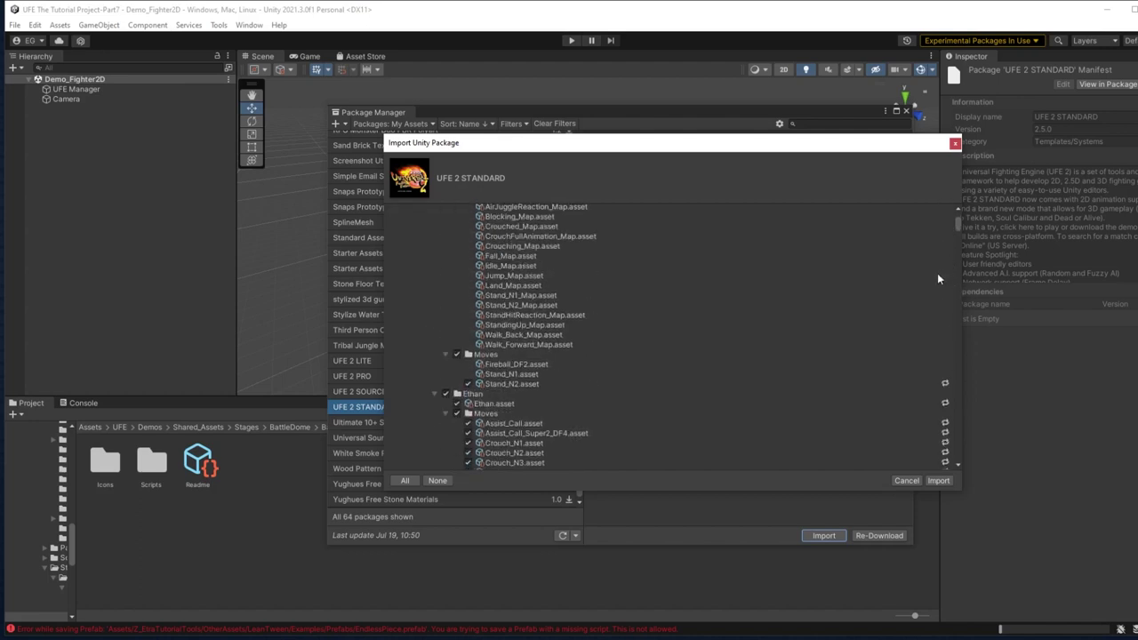
{"action": "scroll", "coordinate": [747, 284], "scroll_direction": "up", "scroll_amount": 15}
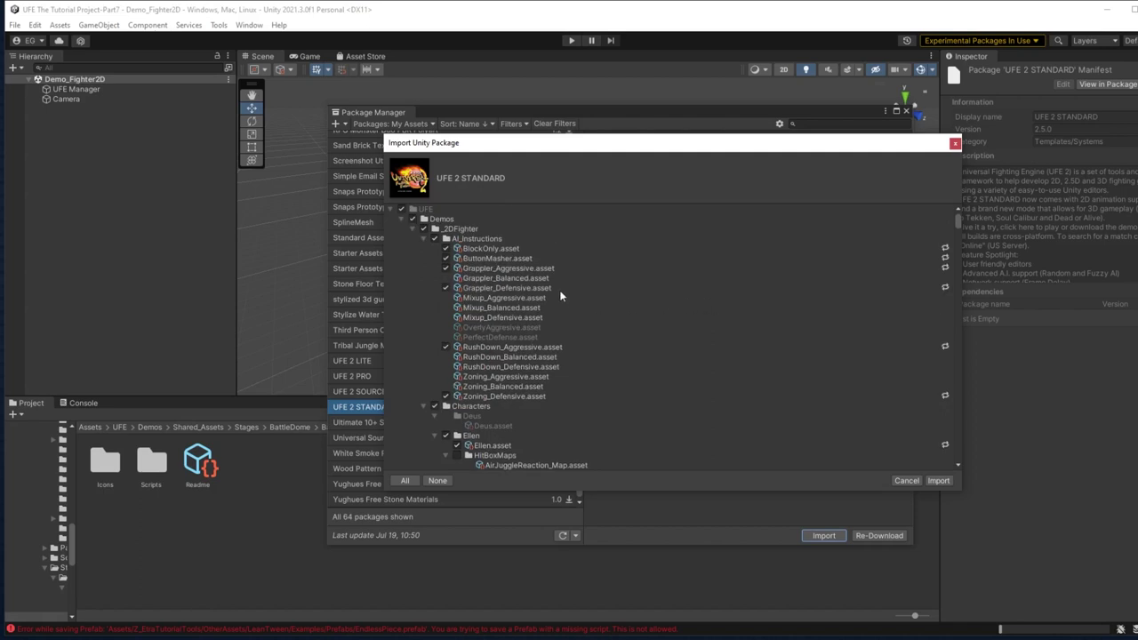
{"action": "left_click", "coordinate": [424, 240]}
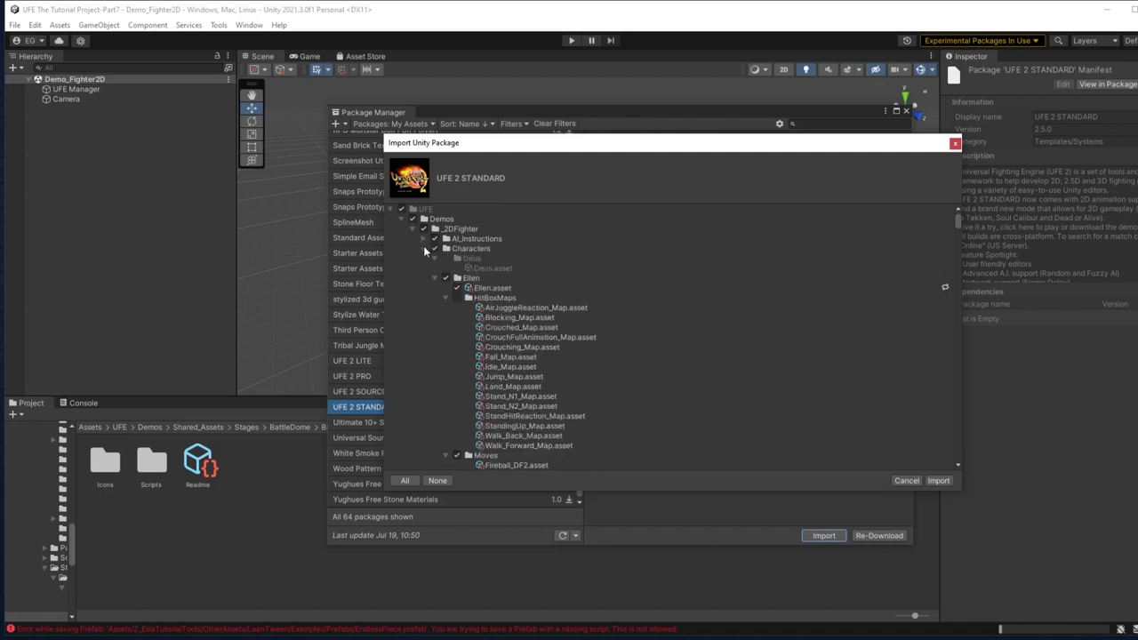
{"action": "scroll", "coordinate": [549, 340], "scroll_direction": "down", "scroll_amount": 14}
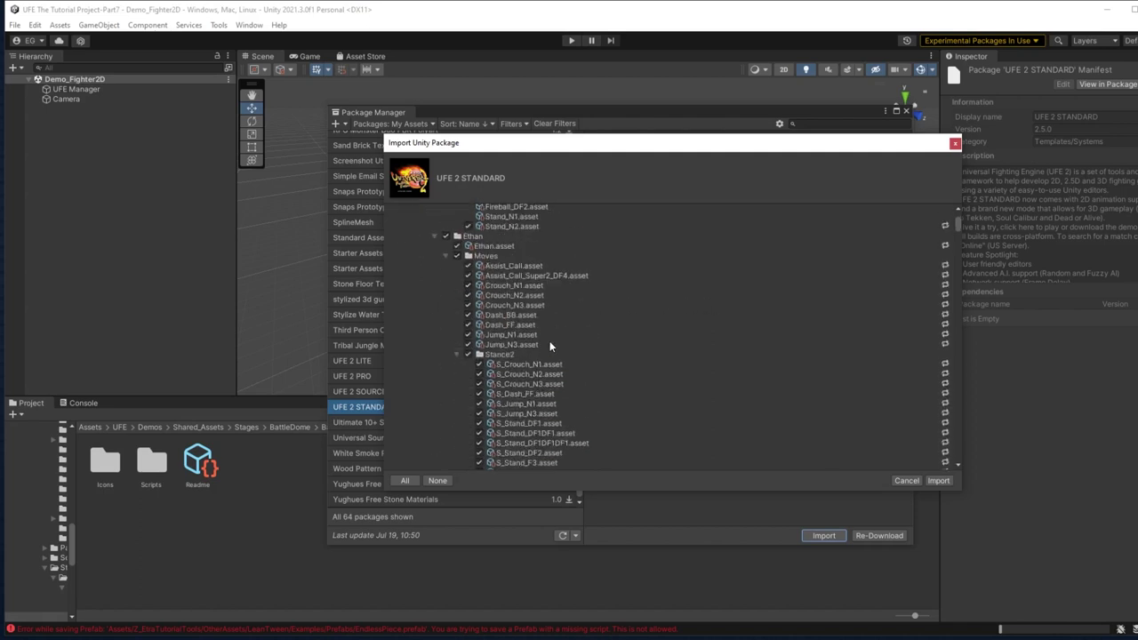
{"action": "scroll", "coordinate": [549, 345], "scroll_direction": "up", "scroll_amount": 3}
{"action": "left_click", "coordinate": [438, 312]}
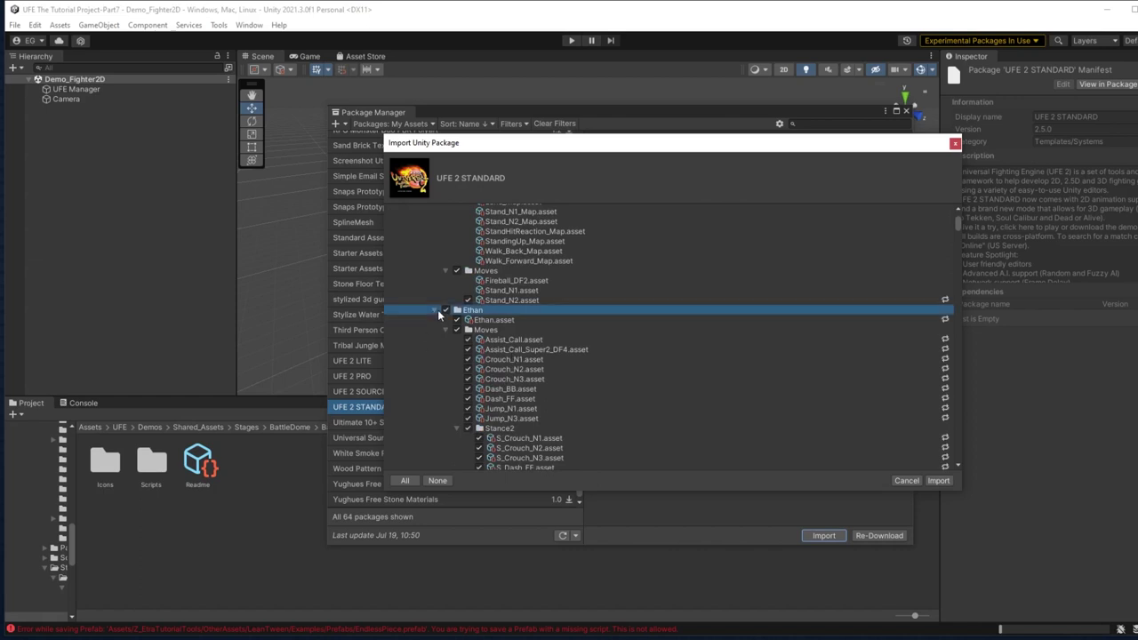
{"action": "left_click", "coordinate": [435, 311]}
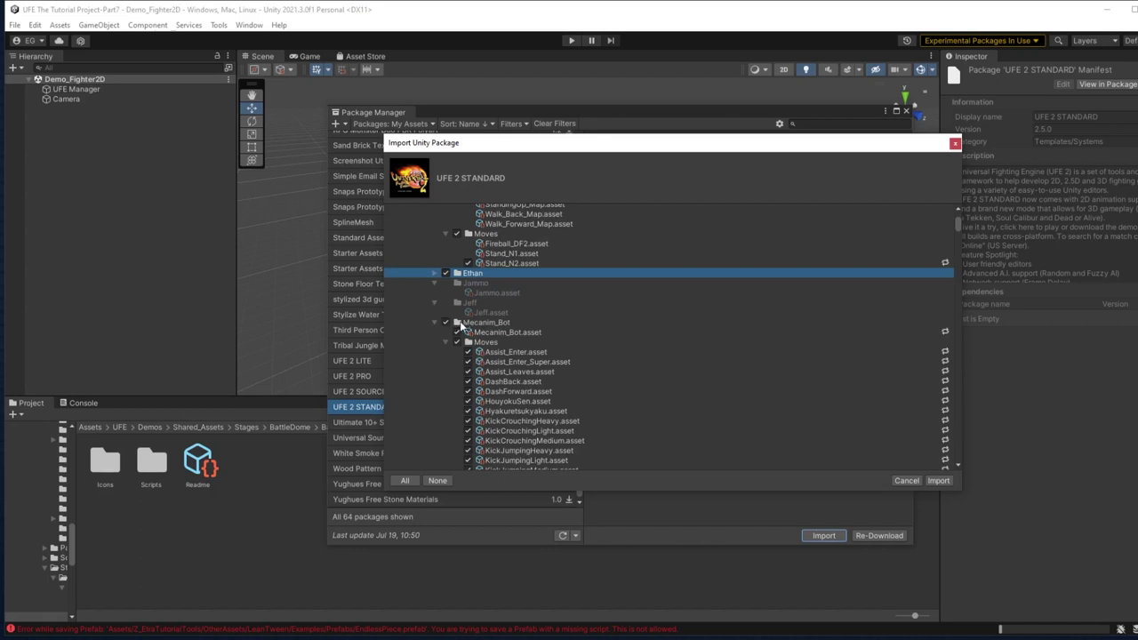
{"action": "left_click", "coordinate": [446, 323]}
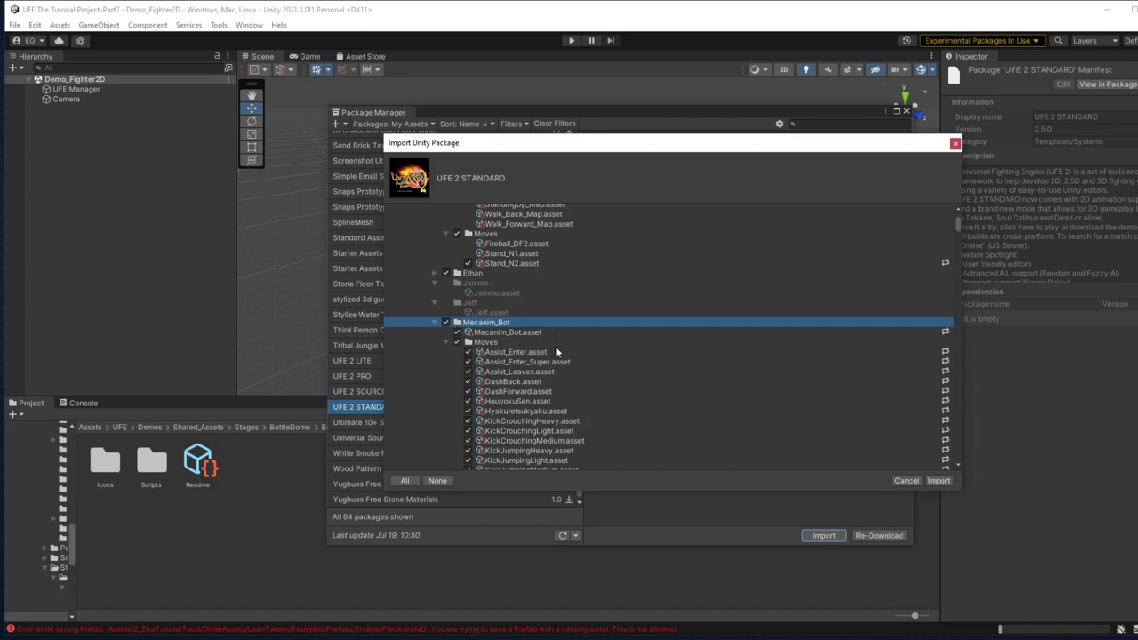
Import the package, reload the changed scene, close Package Manager and reopen Part7
{"action": "left_click", "coordinate": [939, 481]}
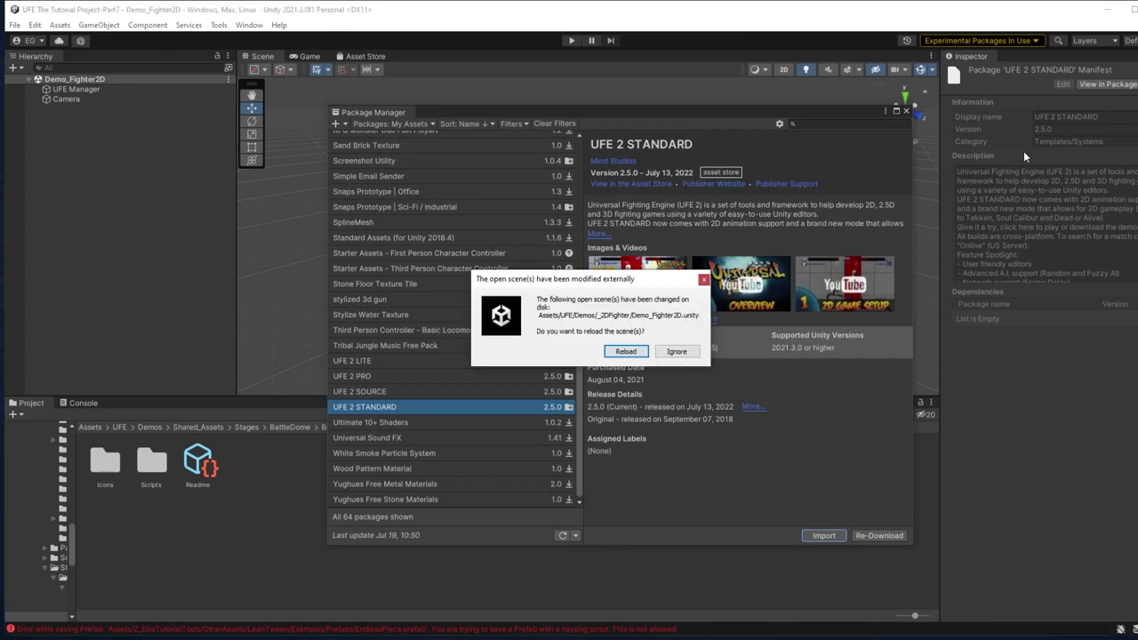
{"action": "left_click", "coordinate": [610, 420]}
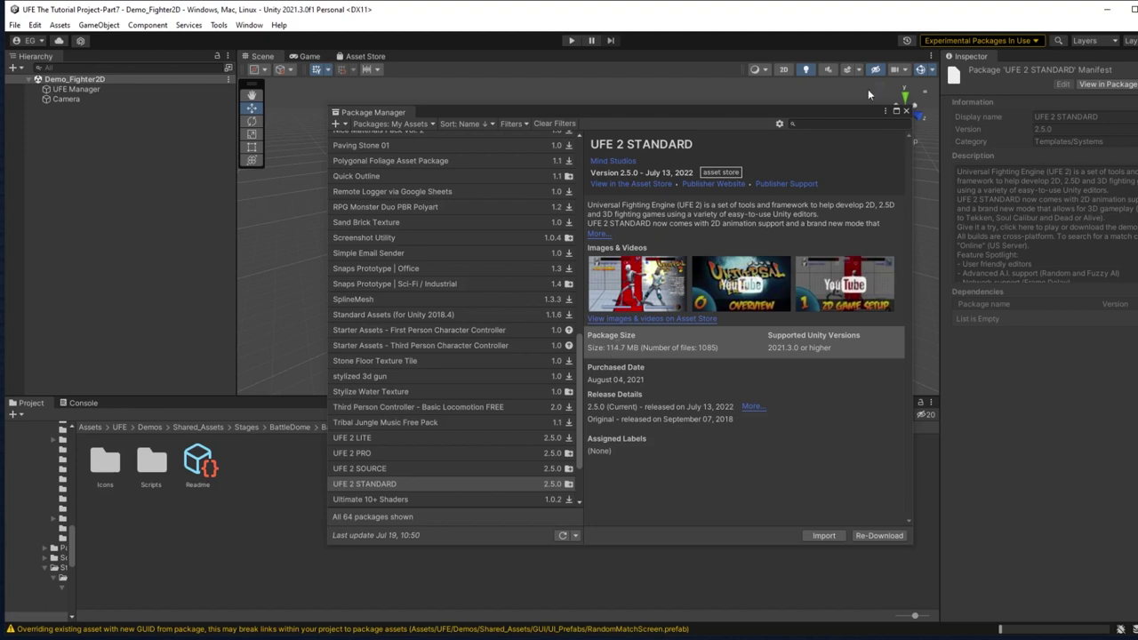
{"action": "left_click", "coordinate": [906, 111]}
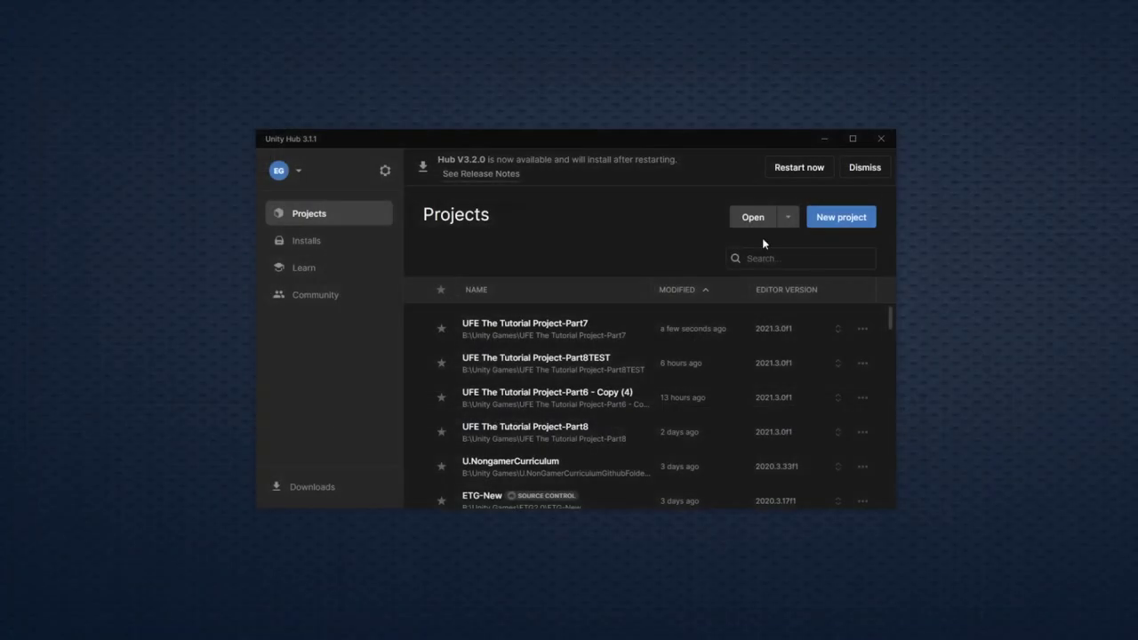
{"action": "left_click", "coordinate": [519, 333]}
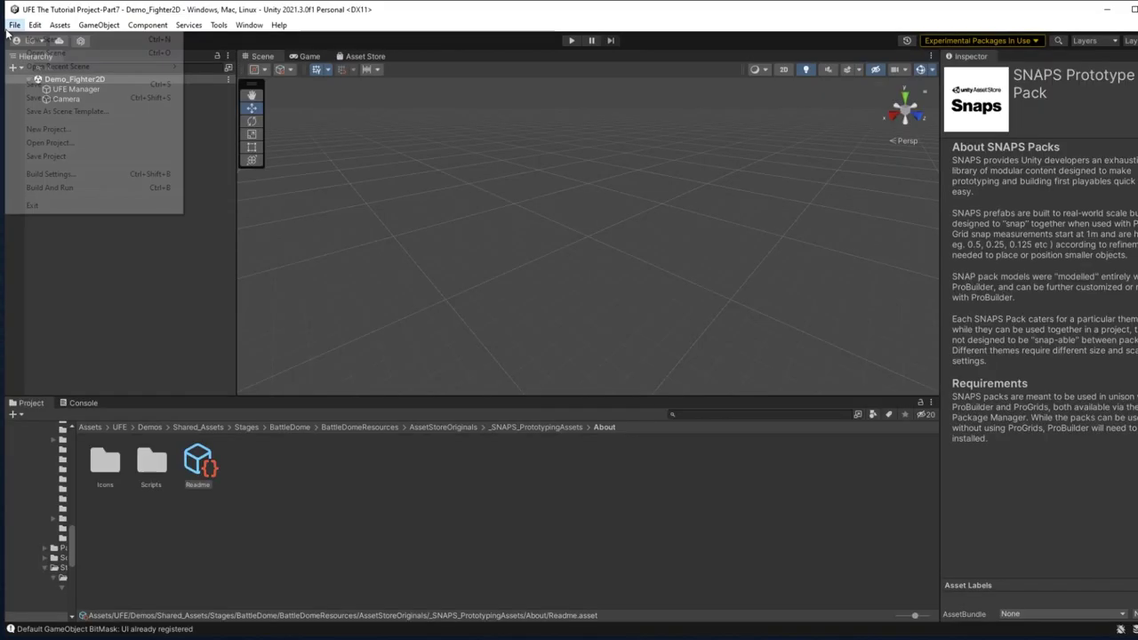
Add all 47 Scene assets to Scenes In Build, then start the game in play mode
{"action": "left_click", "coordinate": [14, 25]}
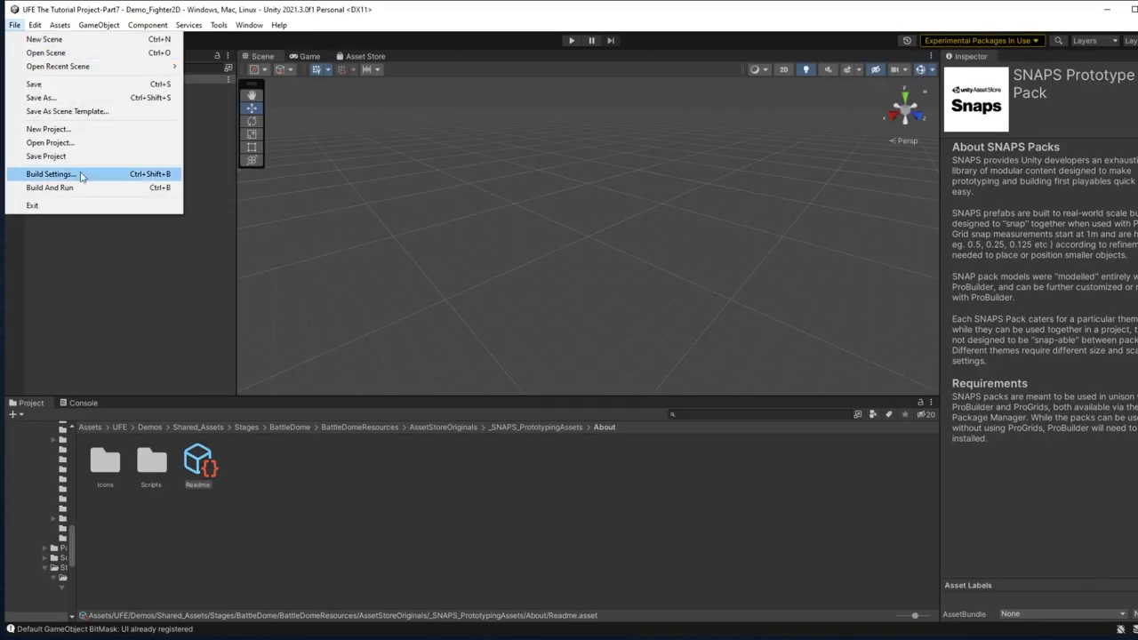
{"action": "left_click", "coordinate": [80, 176]}
{"action": "left_click", "coordinate": [876, 417]}
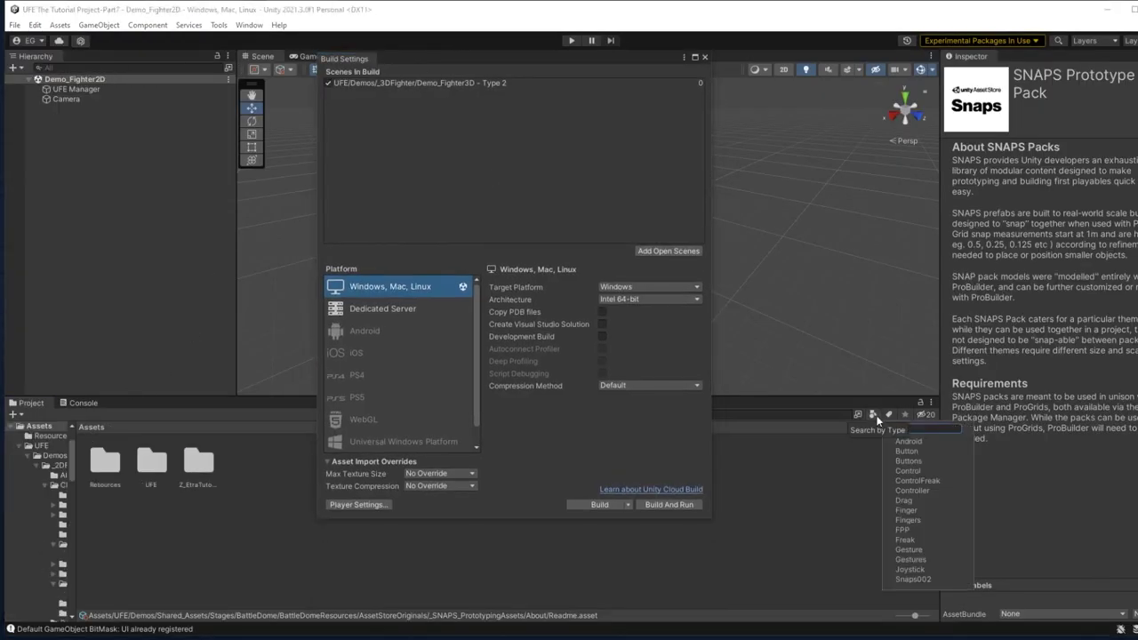
{"action": "left_click", "coordinate": [907, 535]}
{"action": "left_click", "coordinate": [326, 265]}
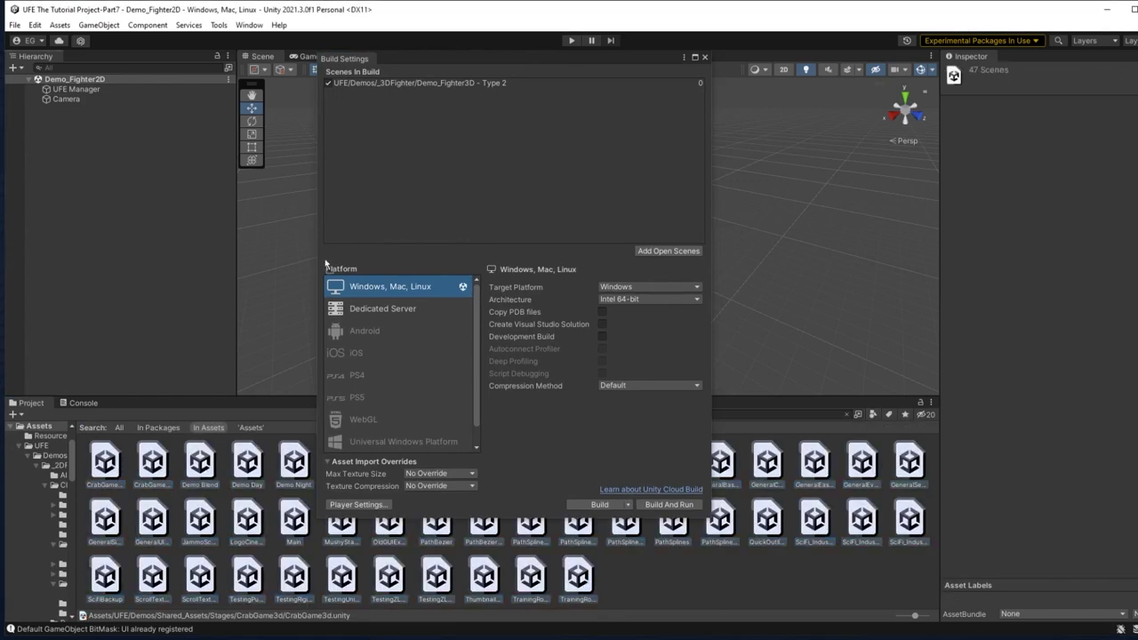
{"action": "left_click_drag", "start_coordinate": [325, 265], "coordinate": [454, 139]}
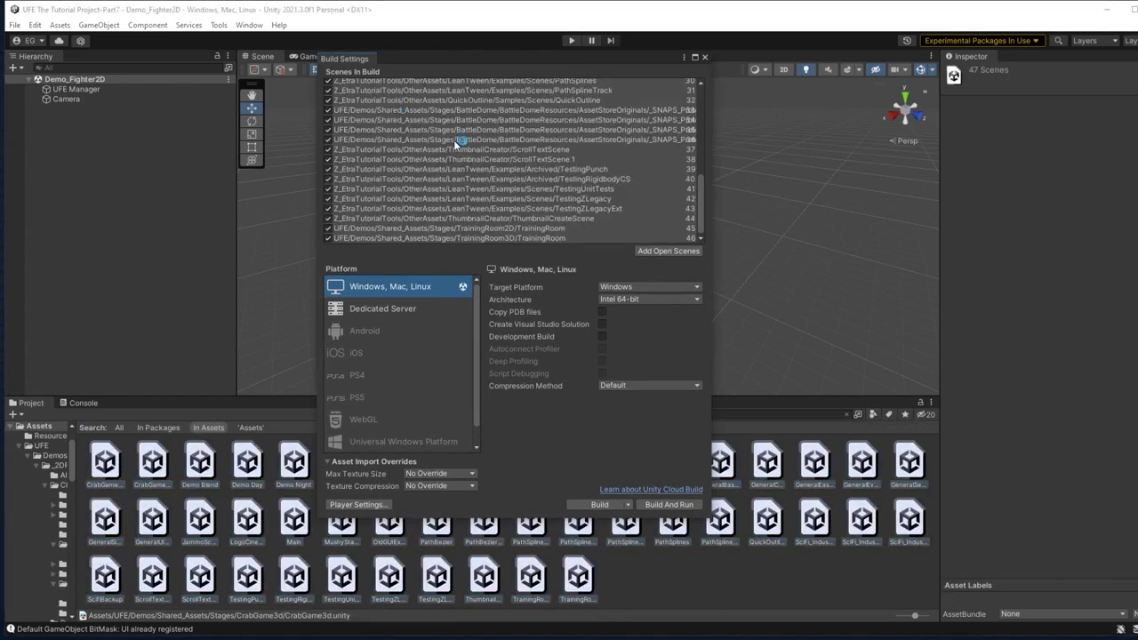
{"action": "left_click", "coordinate": [705, 58]}
{"action": "key", "text": "ctrl+p"}
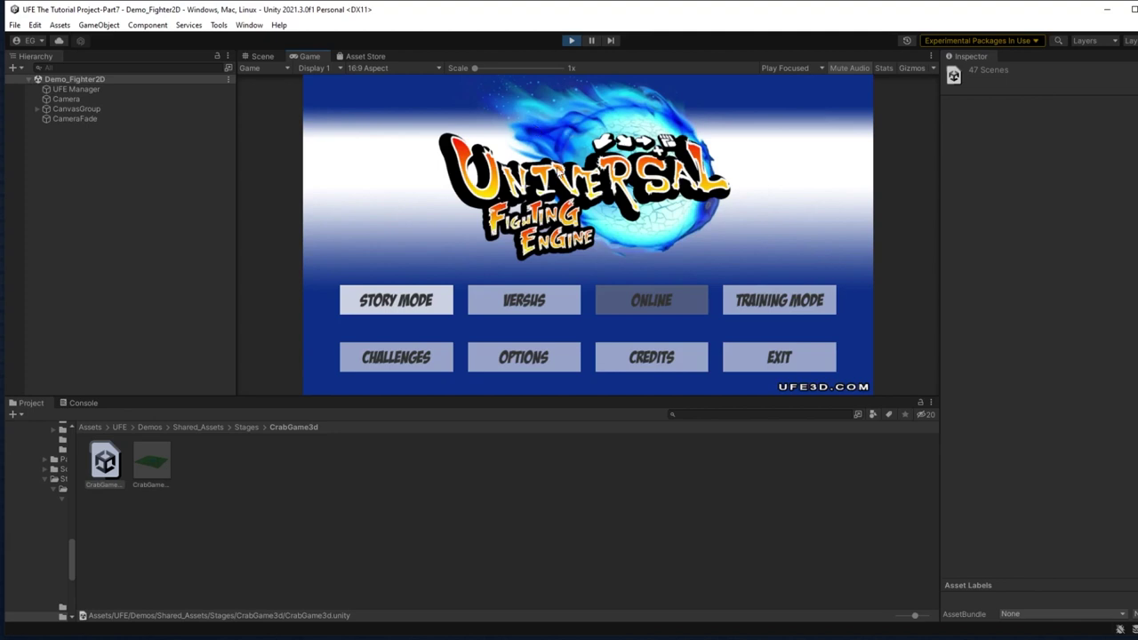
Play challenge 3, browse to Assets/UFE/Demos/_3DArena, and choose the Training Room stage
{"action": "left_click", "coordinate": [393, 362]}
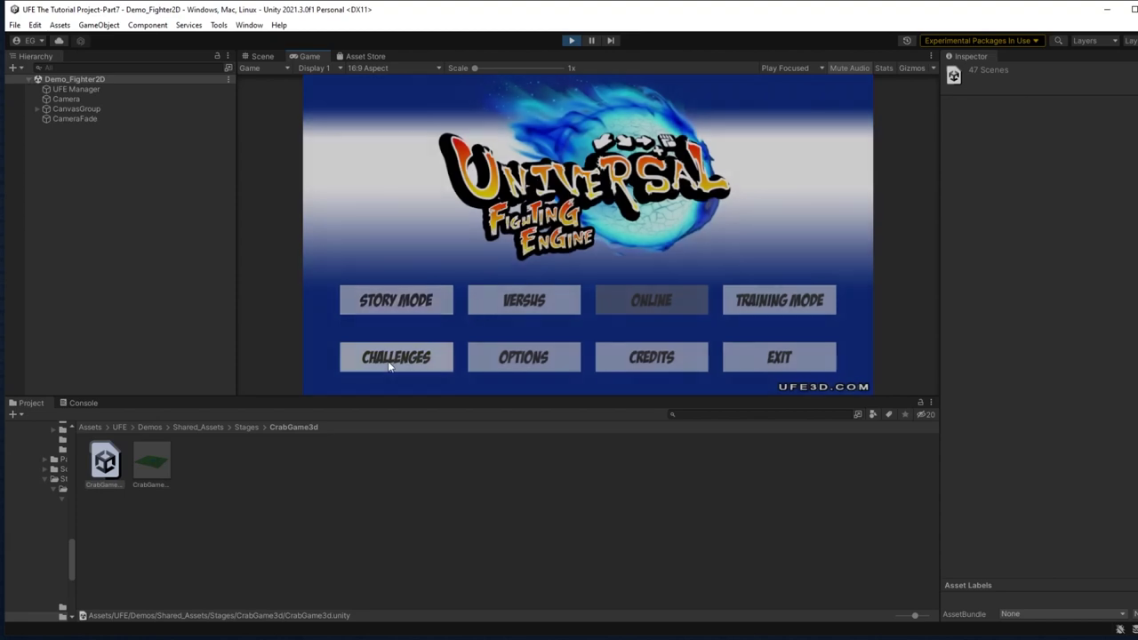
{"action": "left_click", "coordinate": [461, 279]}
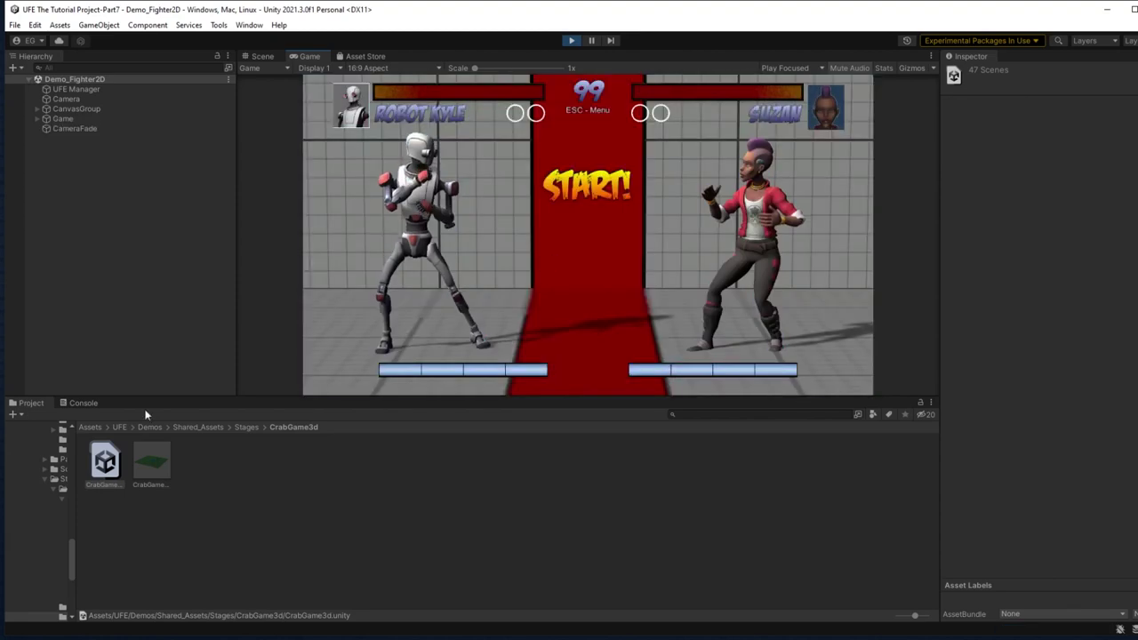
{"action": "left_click", "coordinate": [91, 427]}
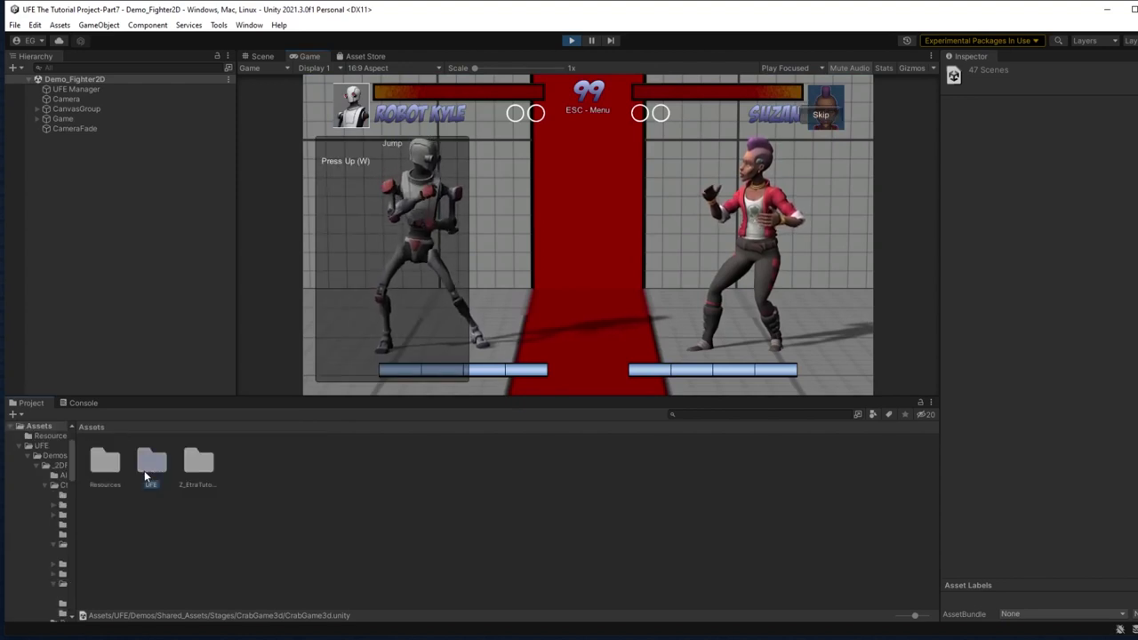
{"action": "double_click", "coordinate": [144, 470]}
{"action": "double_click", "coordinate": [105, 464]}
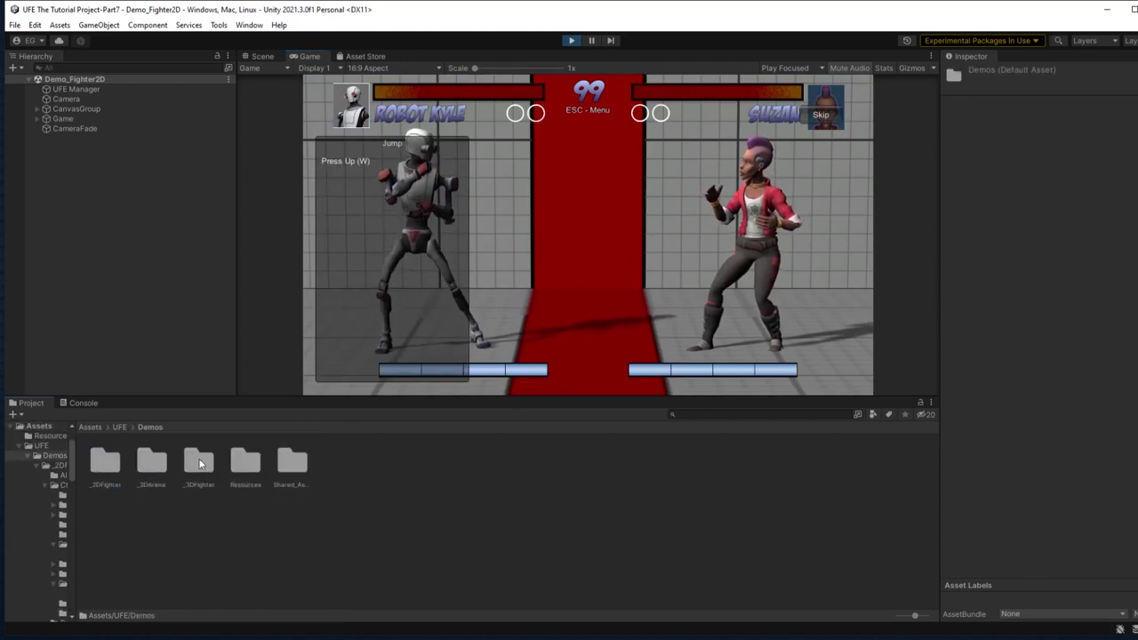
{"action": "double_click", "coordinate": [152, 464]}
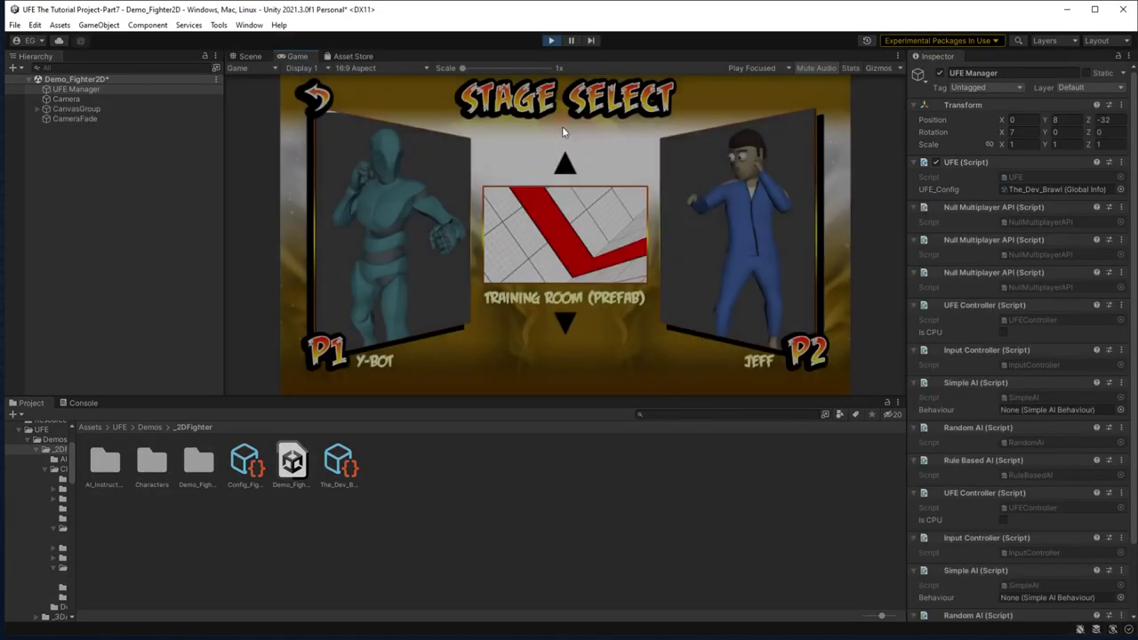
{"action": "left_click", "coordinate": [544, 255]}
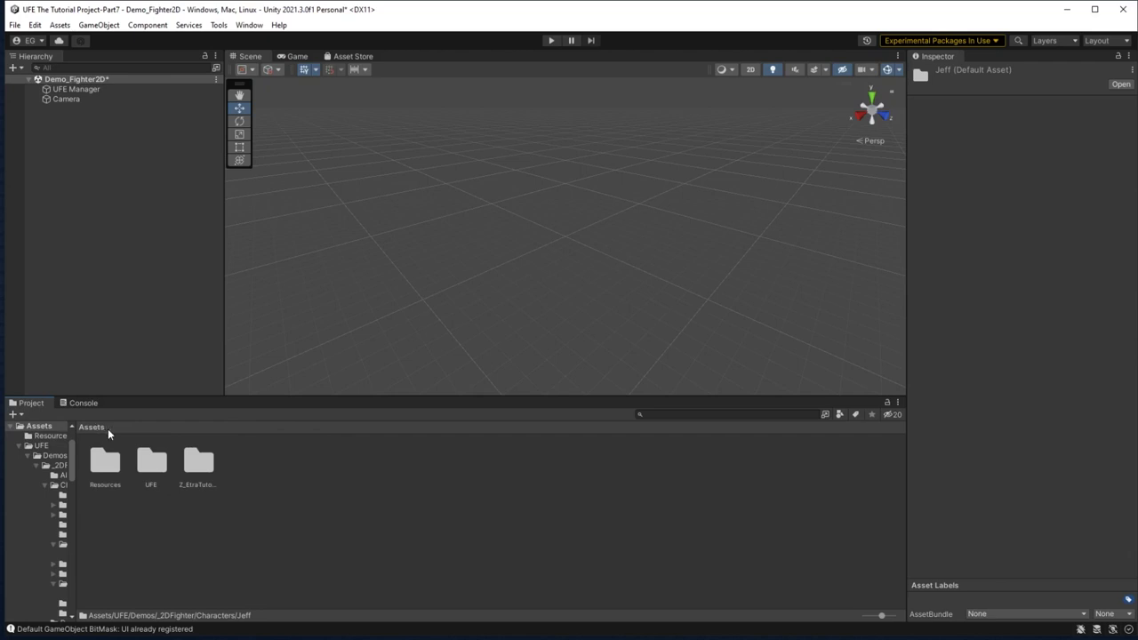
Browse to Assets/UFE/Demos/Resources/_2DFighter/Characters and select the Jeff prefab to see its missing scripts
{"action": "double_click", "coordinate": [158, 473]}
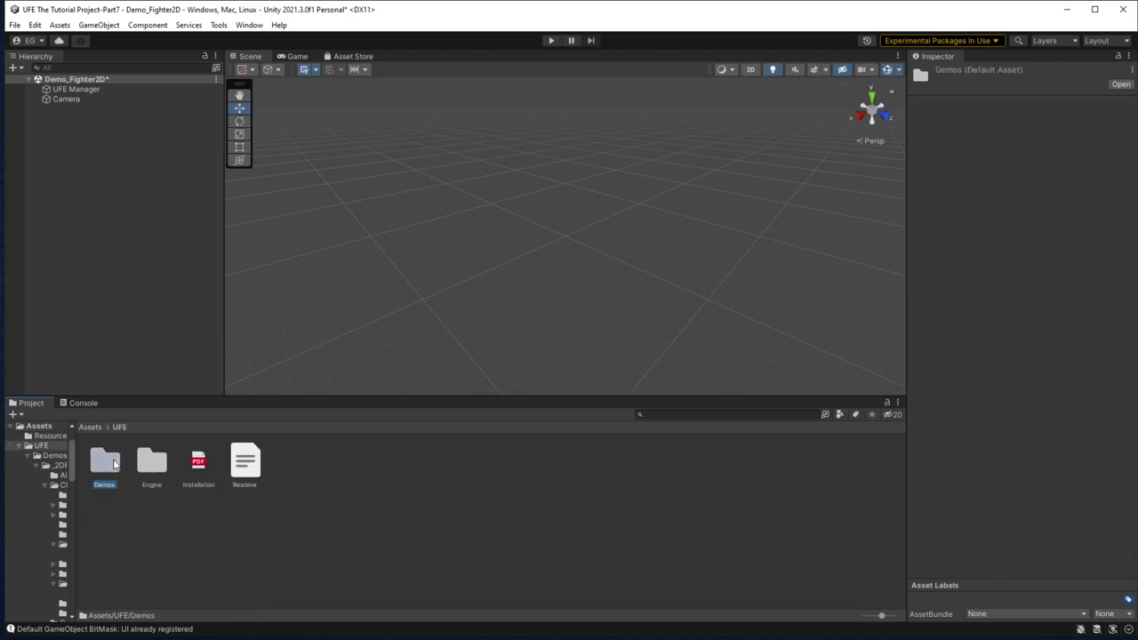
{"action": "double_click", "coordinate": [107, 463]}
{"action": "double_click", "coordinate": [245, 463]}
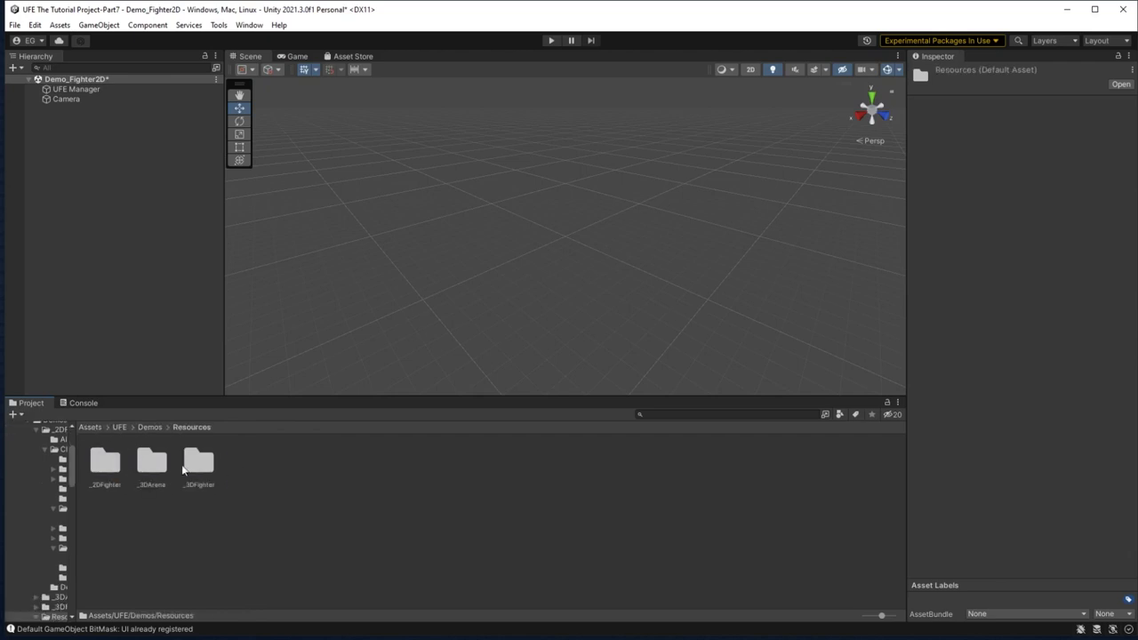
{"action": "double_click", "coordinate": [107, 463]}
{"action": "double_click", "coordinate": [106, 463]}
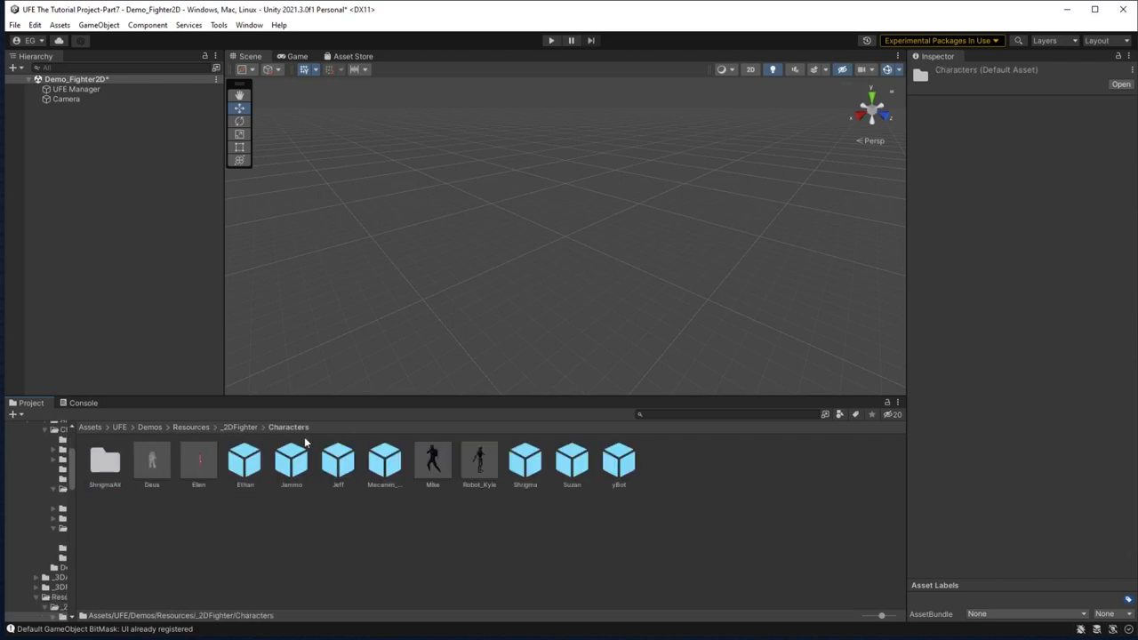
{"action": "left_click", "coordinate": [334, 476]}
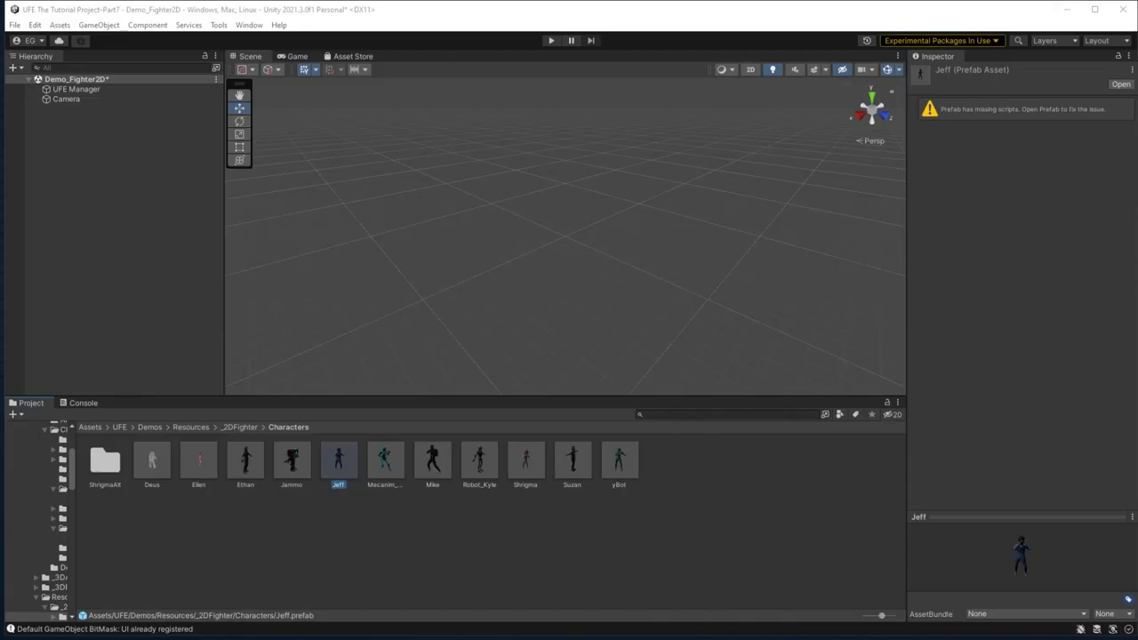
From Unity Hub, show the Part7 project in File Explorer and maximize the window
{"action": "key", "text": "alt+Tab"}
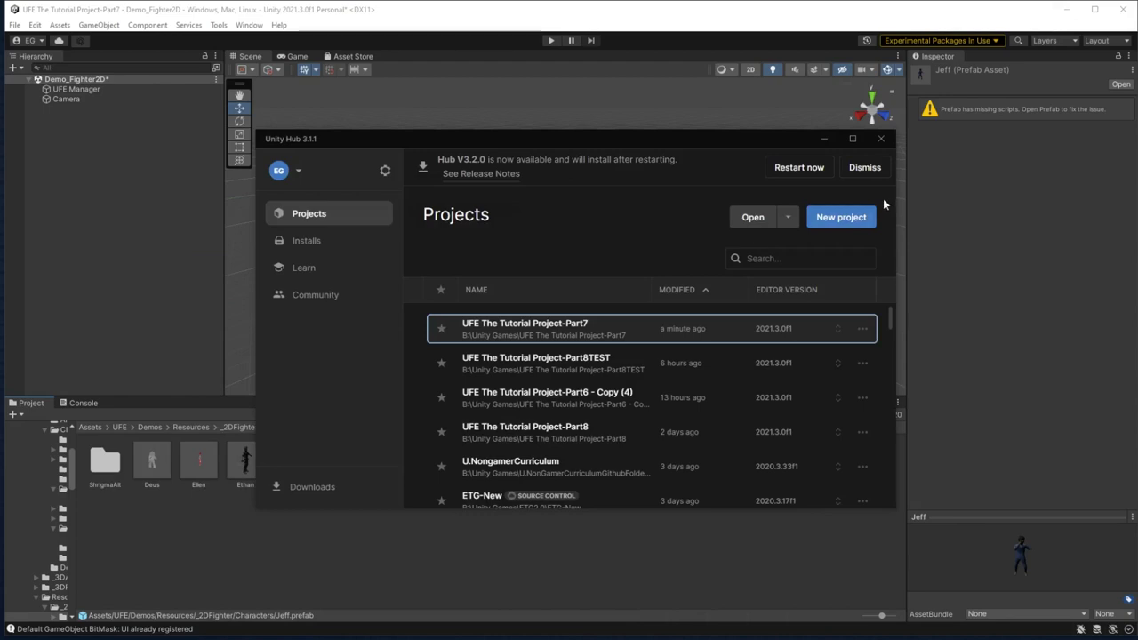
{"action": "left_click", "coordinate": [861, 328]}
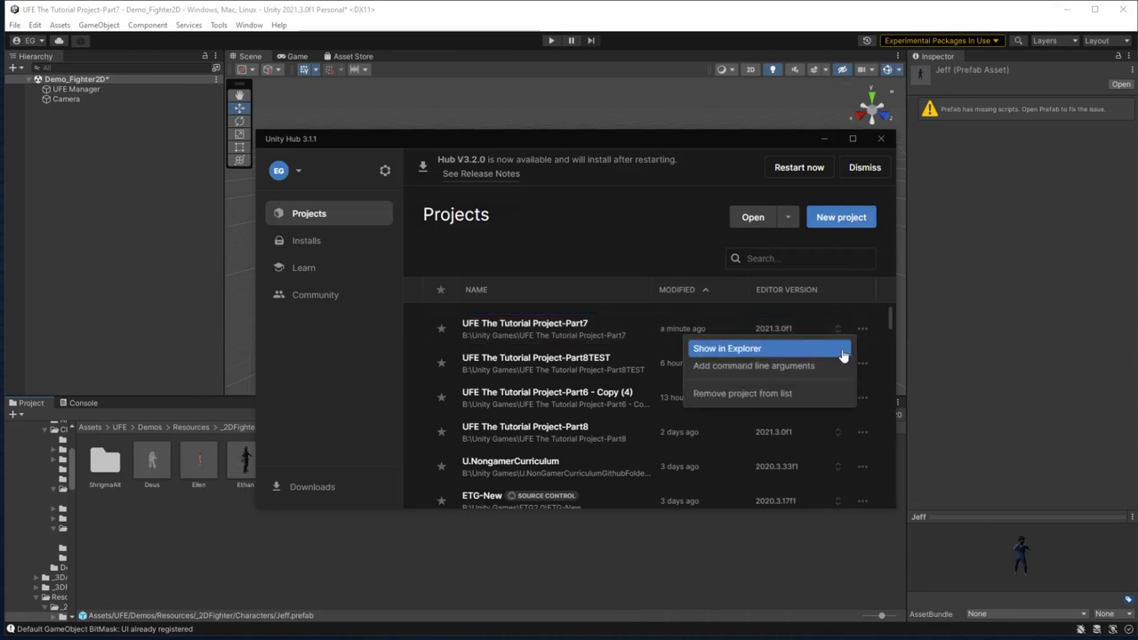
{"action": "left_click", "coordinate": [843, 349]}
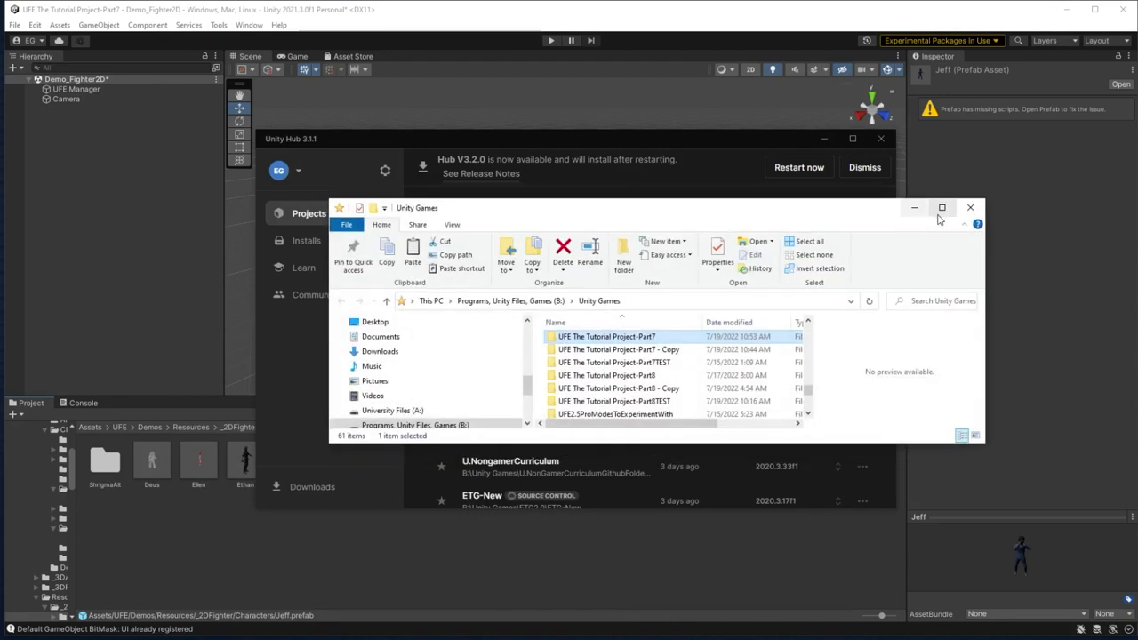
{"action": "left_click", "coordinate": [943, 208]}
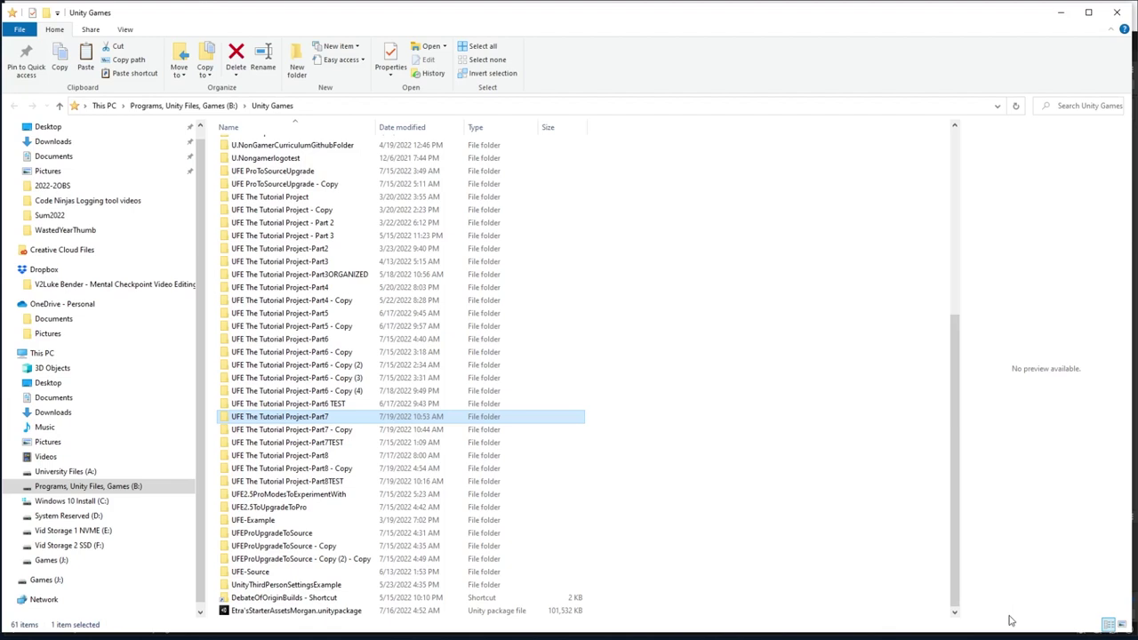
Go through Part7/Assets/UFE/Demos/Resources/_2DFighter/Characters and right-click Robot_Kyle.prefab
{"action": "double_click", "coordinate": [317, 424]}
{"action": "double_click", "coordinate": [242, 145]}
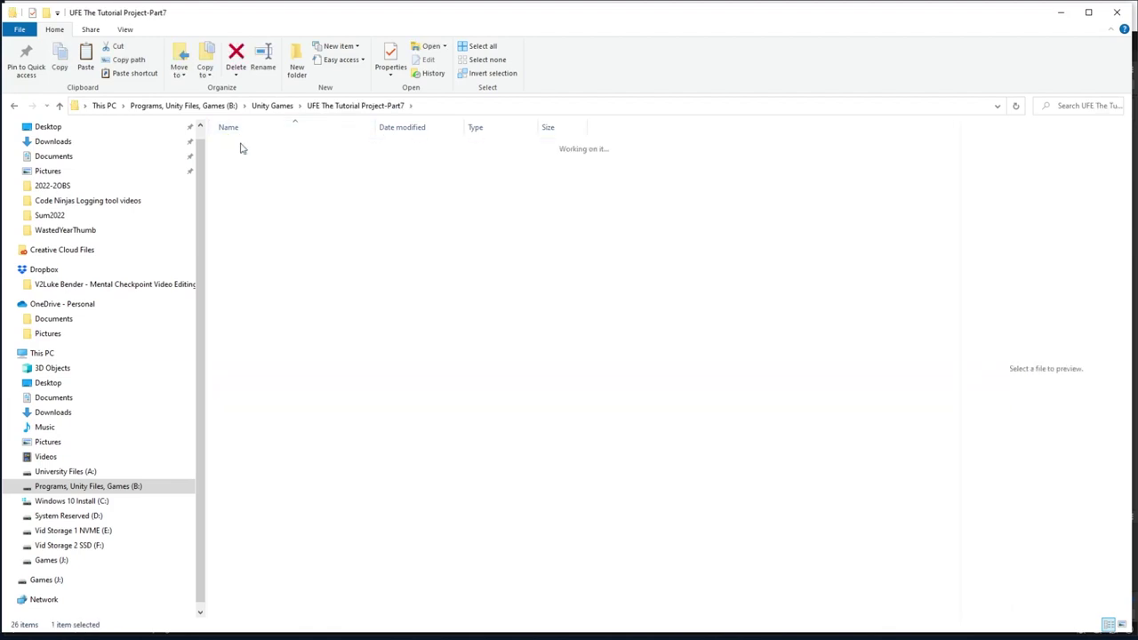
{"action": "double_click", "coordinate": [254, 157]}
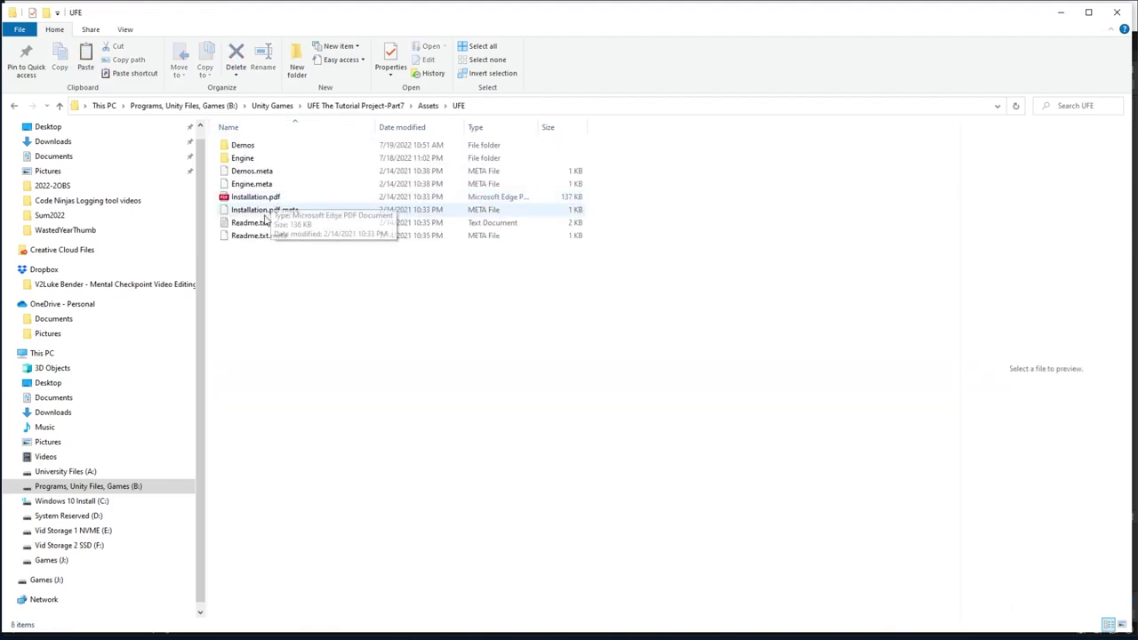
{"action": "double_click", "coordinate": [248, 147]}
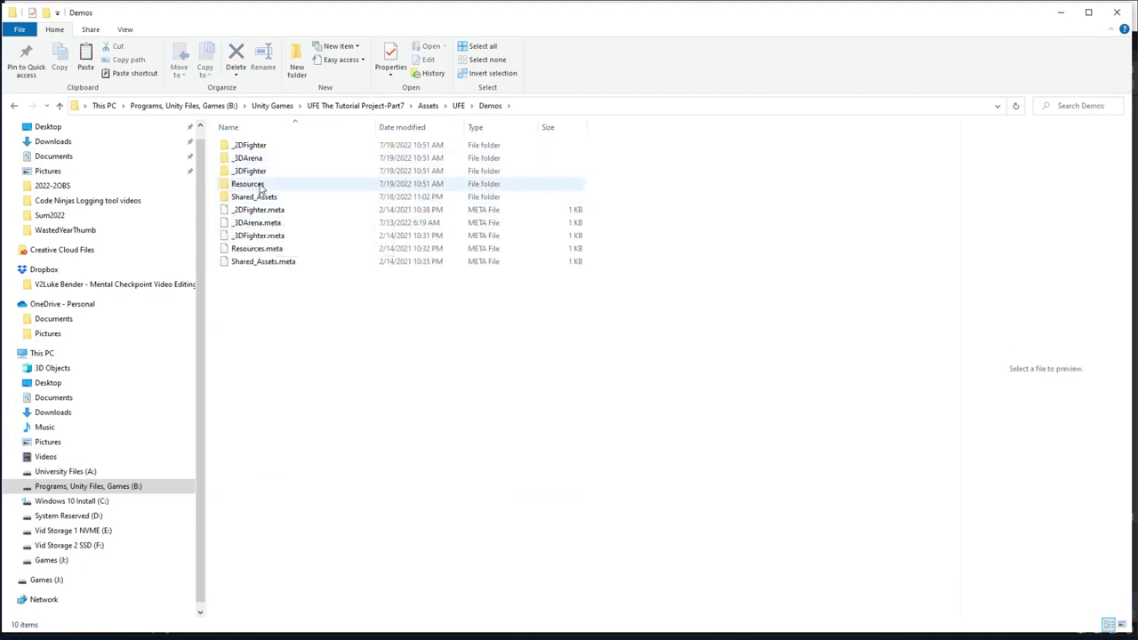
{"action": "double_click", "coordinate": [259, 184]}
{"action": "double_click", "coordinate": [251, 146]}
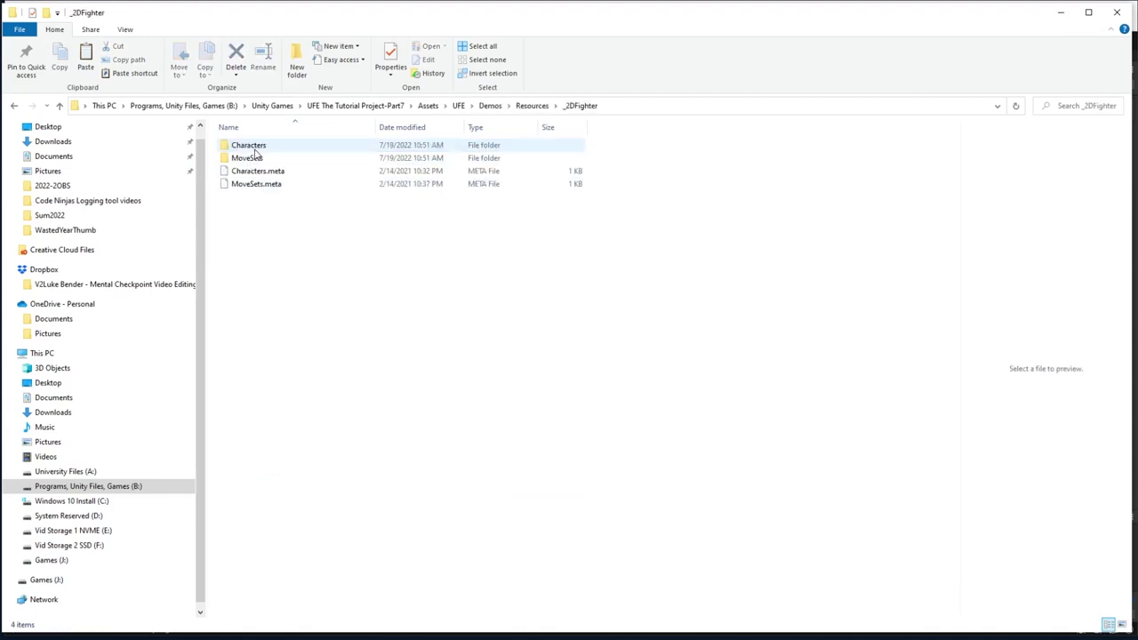
{"action": "double_click", "coordinate": [254, 147]}
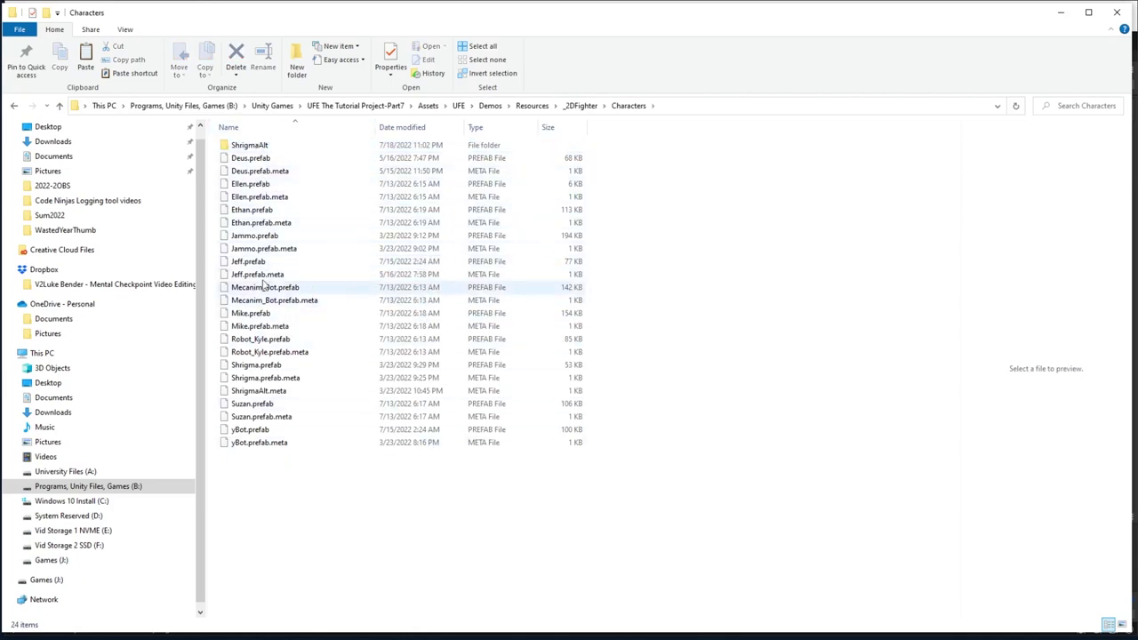
{"action": "left_click", "coordinate": [254, 341]}
{"action": "right_click", "coordinate": [255, 347]}
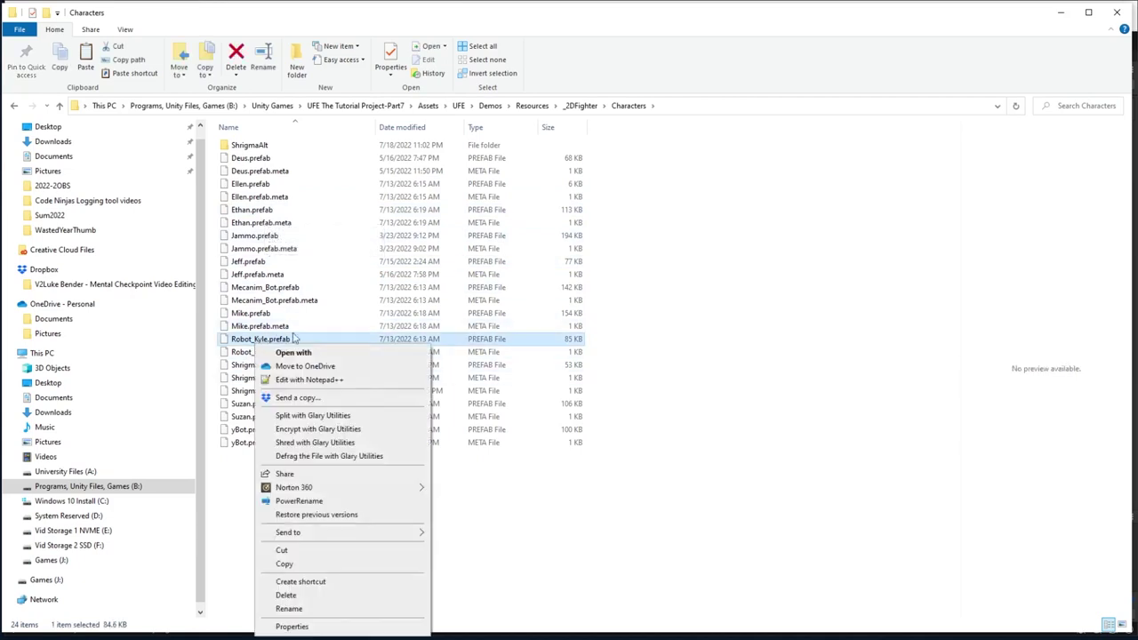
Edit Robot_Kyle.prefab and Jeff.prefab with Notepad++, with the window maximized
{"action": "left_click", "coordinate": [310, 380]}
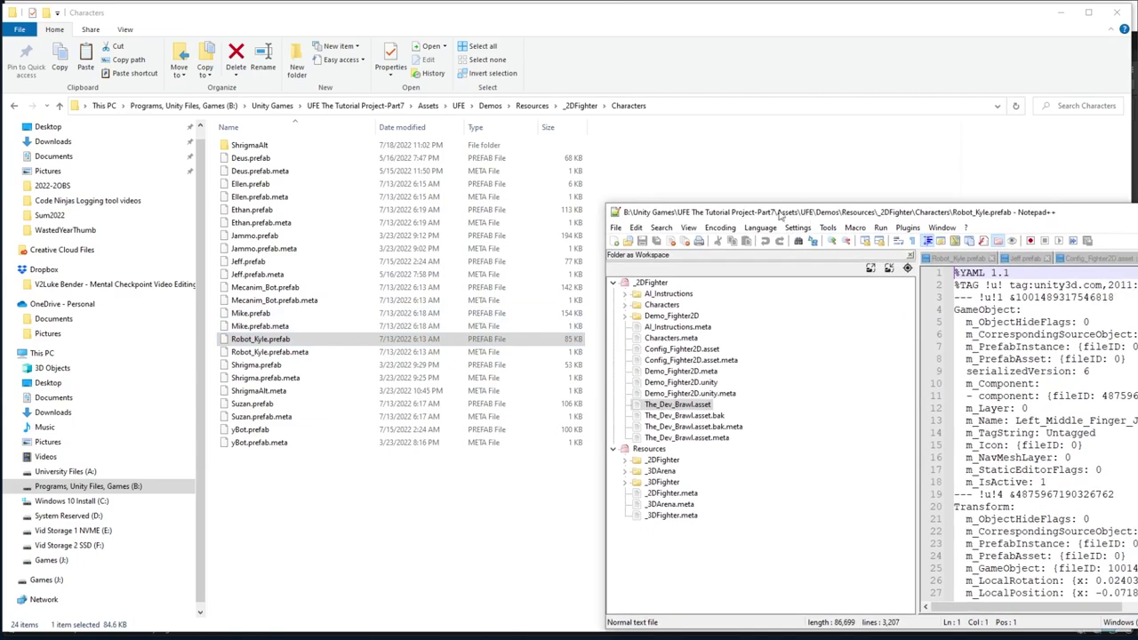
{"action": "left_click", "coordinate": [300, 264]}
{"action": "right_click", "coordinate": [257, 263]}
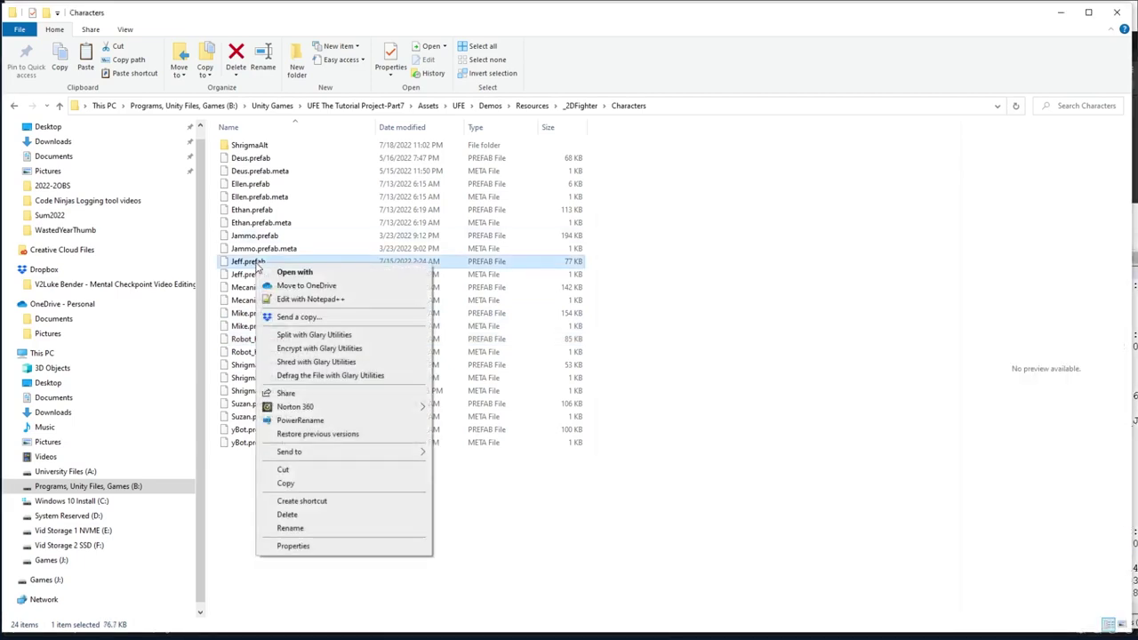
{"action": "left_click", "coordinate": [330, 300]}
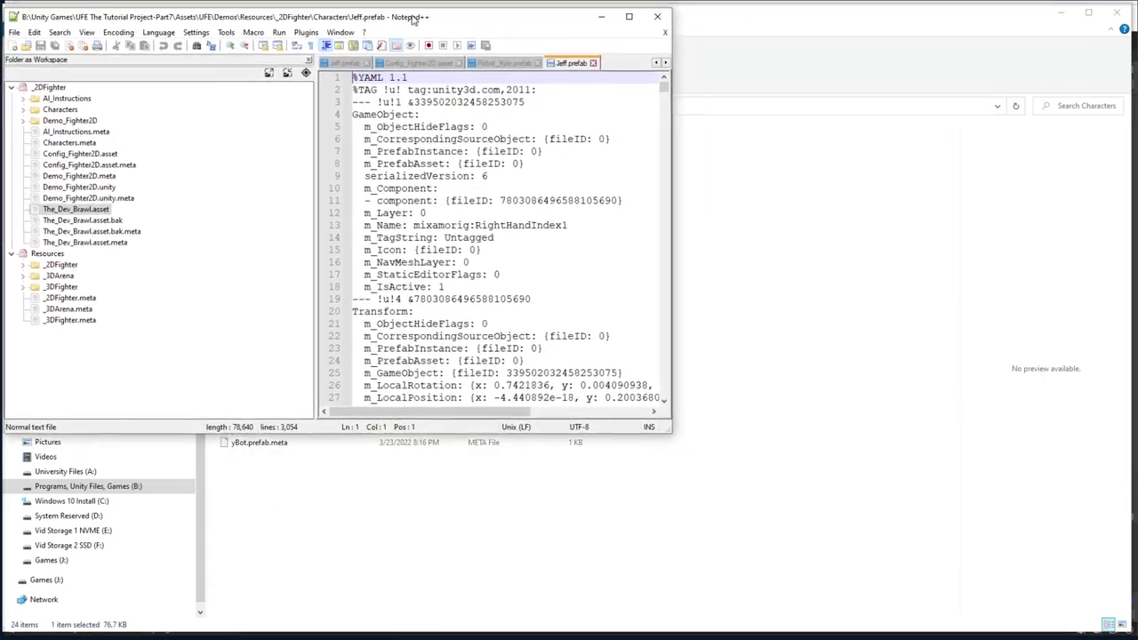
{"action": "key", "text": "super+Up"}
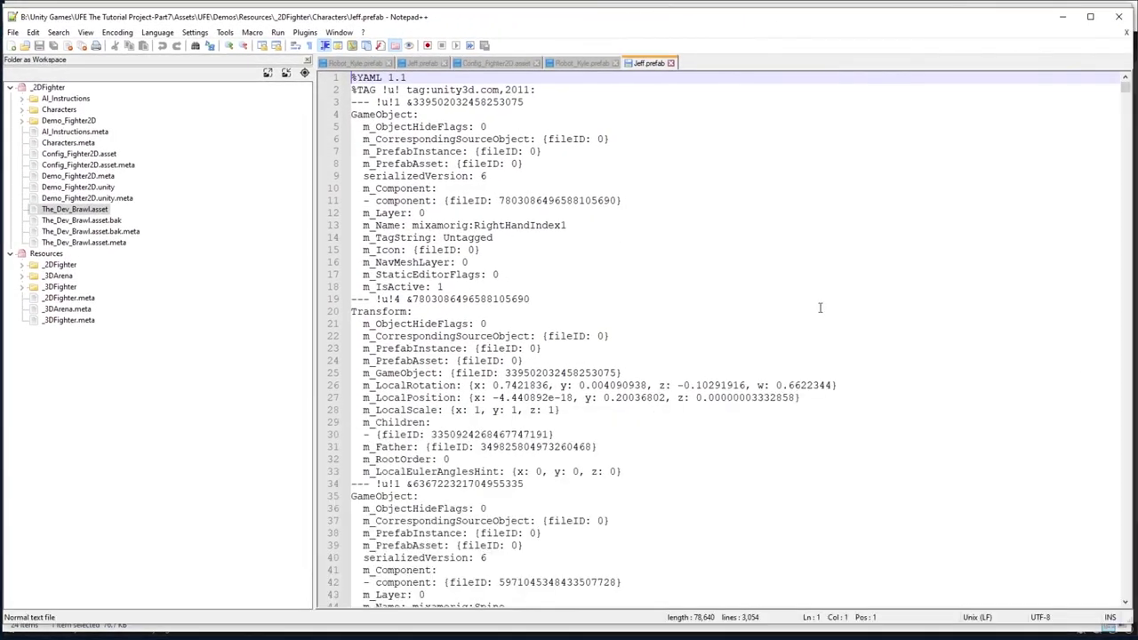
Find the m_Script entries in both files: Robot_Kyle's line 602 and Jeff's line 189
{"action": "left_click", "coordinate": [560, 66]}
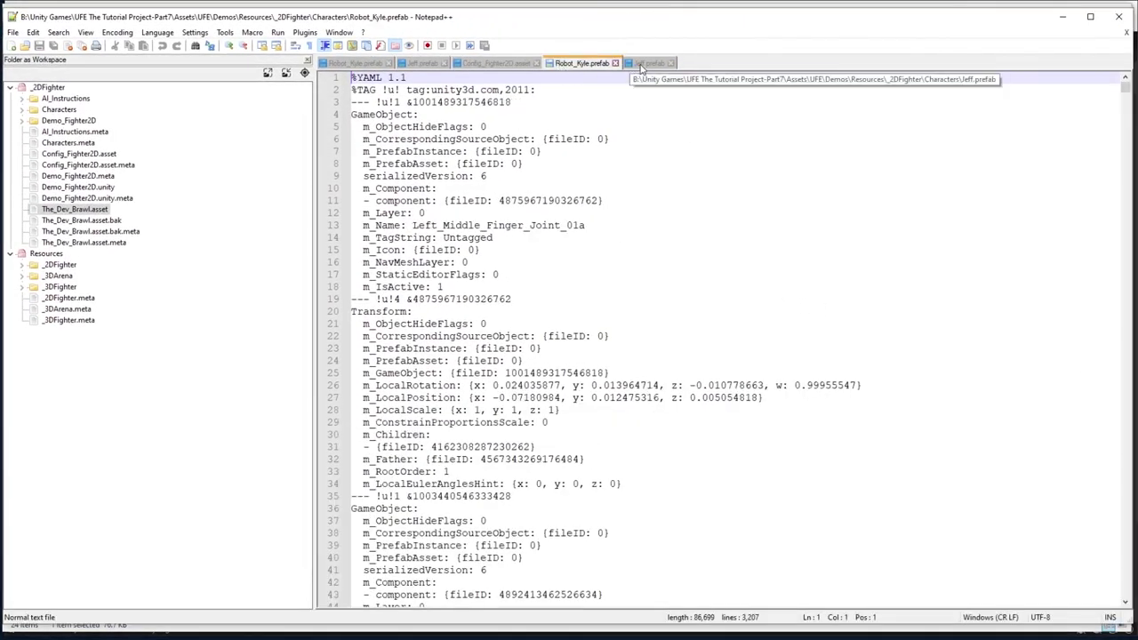
{"action": "left_click", "coordinate": [641, 64]}
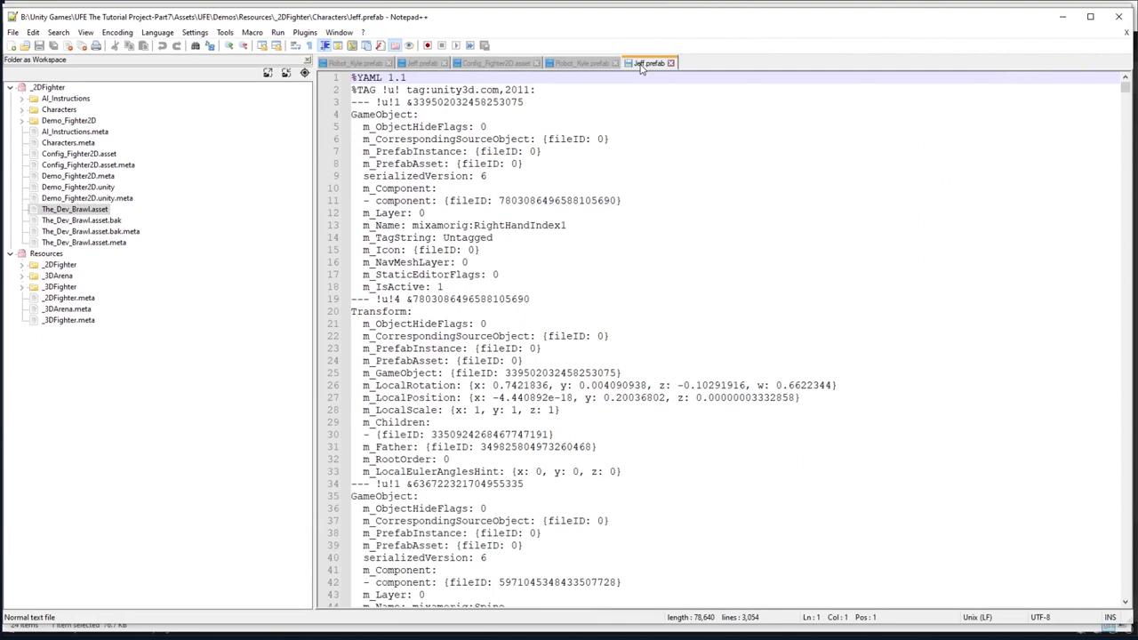
{"action": "left_click", "coordinate": [583, 64]}
{"action": "left_click", "coordinate": [617, 286]}
{"action": "scroll", "coordinate": [616, 285], "scroll_direction": "down", "scroll_amount": 1}
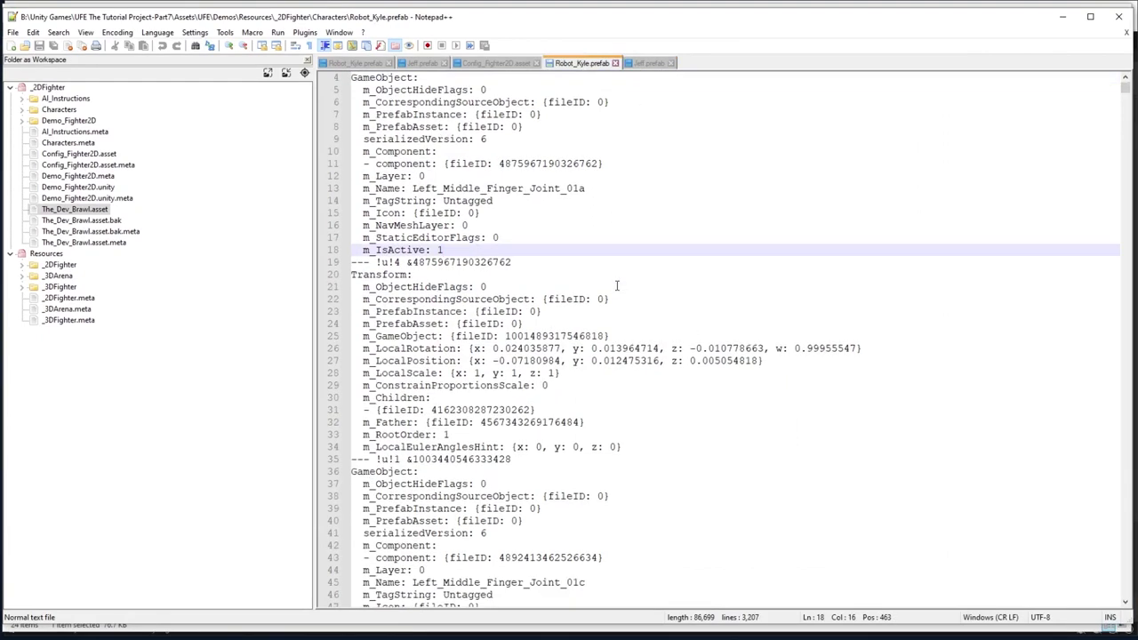
{"action": "key", "text": "ctrl+f"}
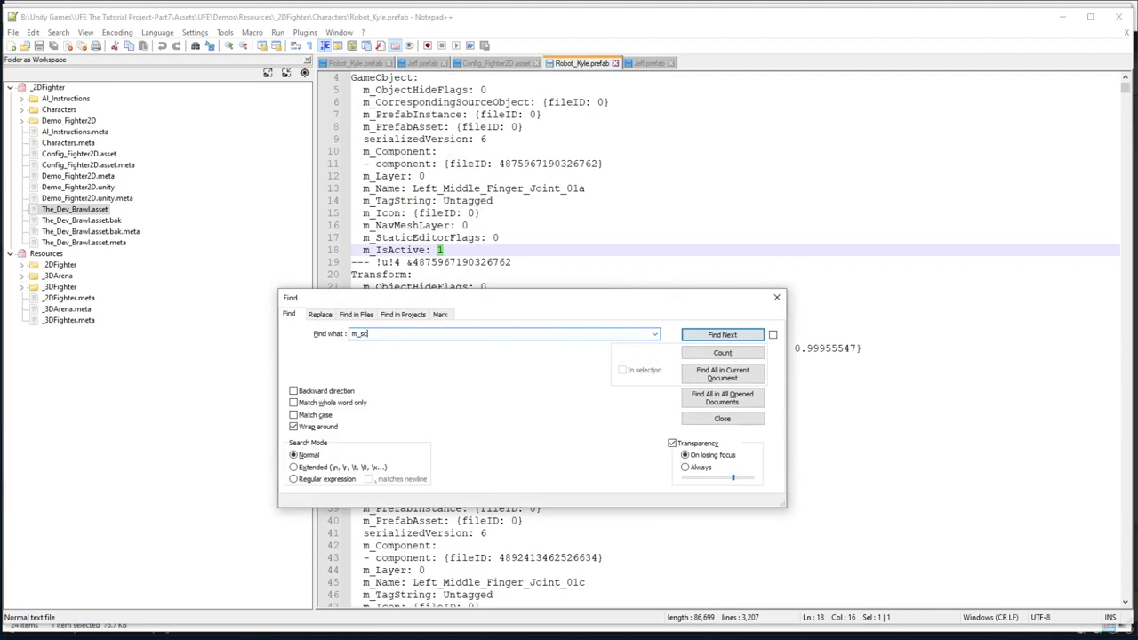
{"action": "key", "text": "Return"}
{"action": "key", "text": "Escape"}
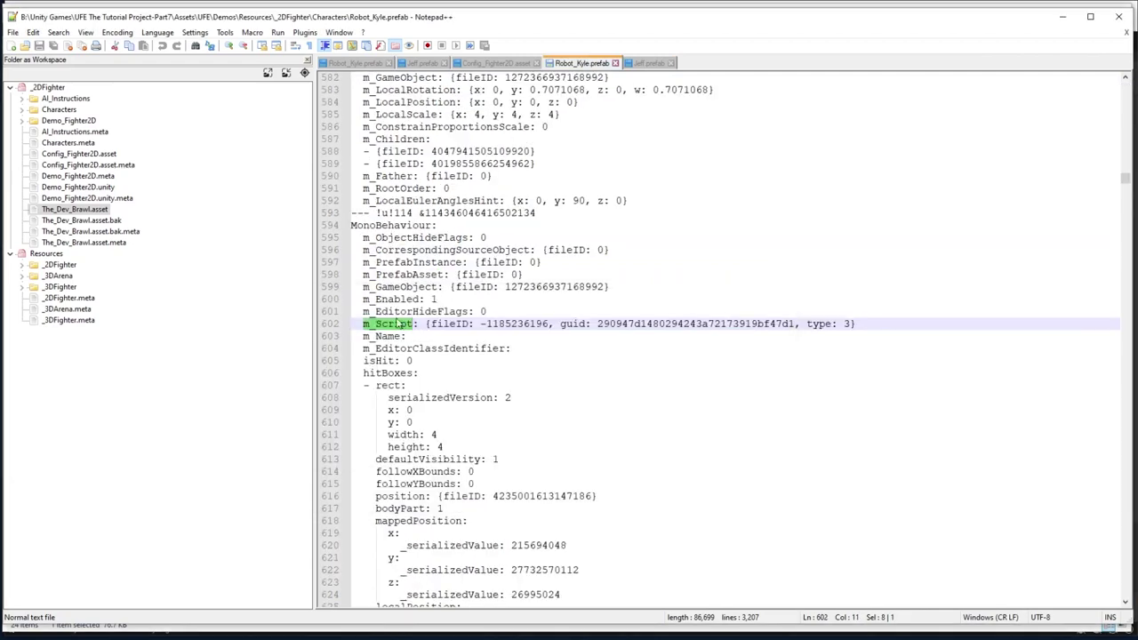
{"action": "left_click", "coordinate": [649, 64]}
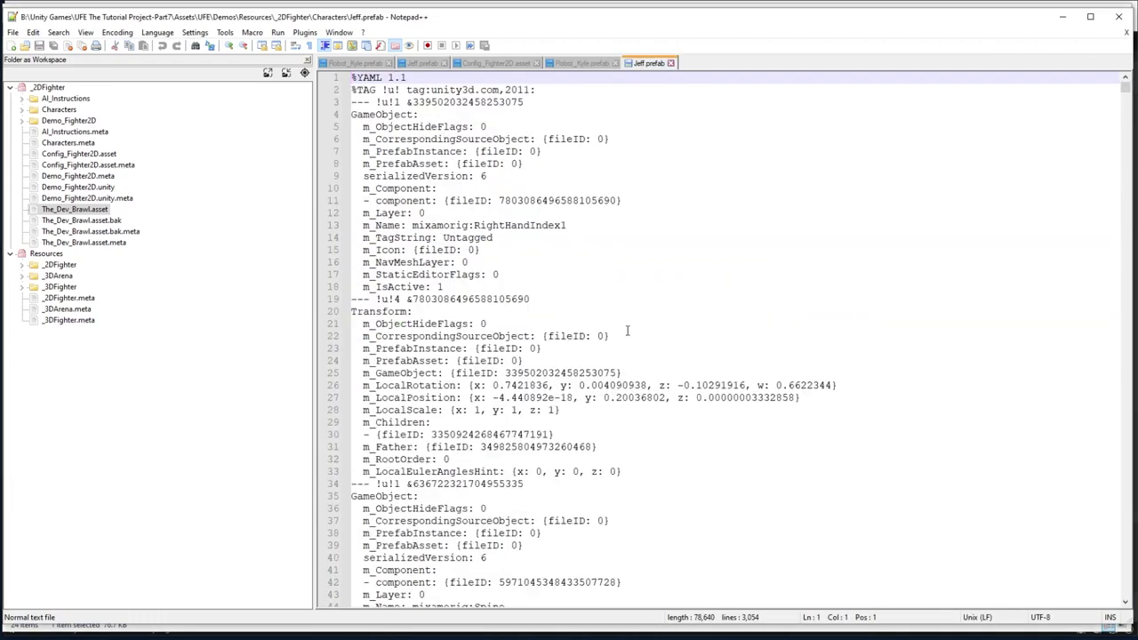
{"action": "key", "text": "ctrl+f"}
{"action": "type", "text": "m_sc"}
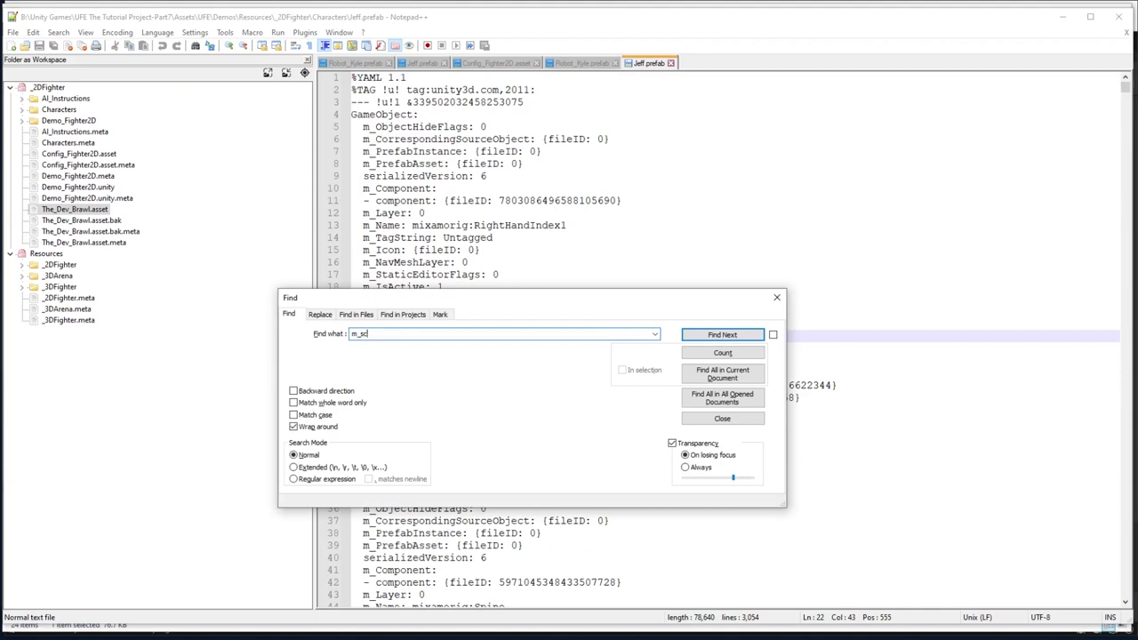
{"action": "type", "text": "ript"}
{"action": "key", "text": "Return"}
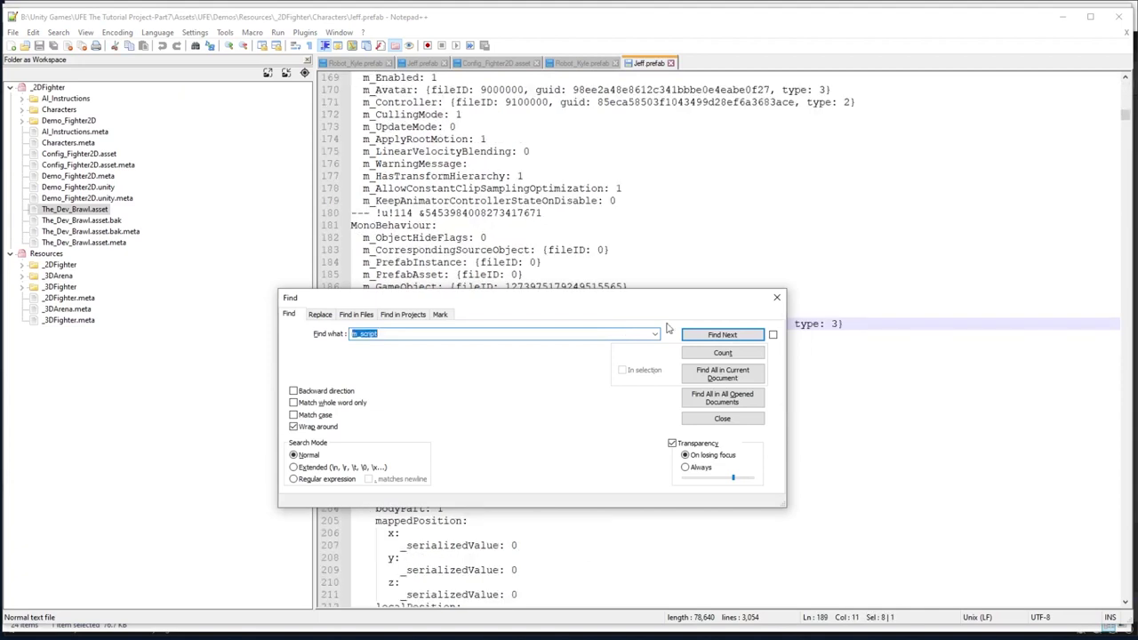
{"action": "left_click", "coordinate": [776, 298]}
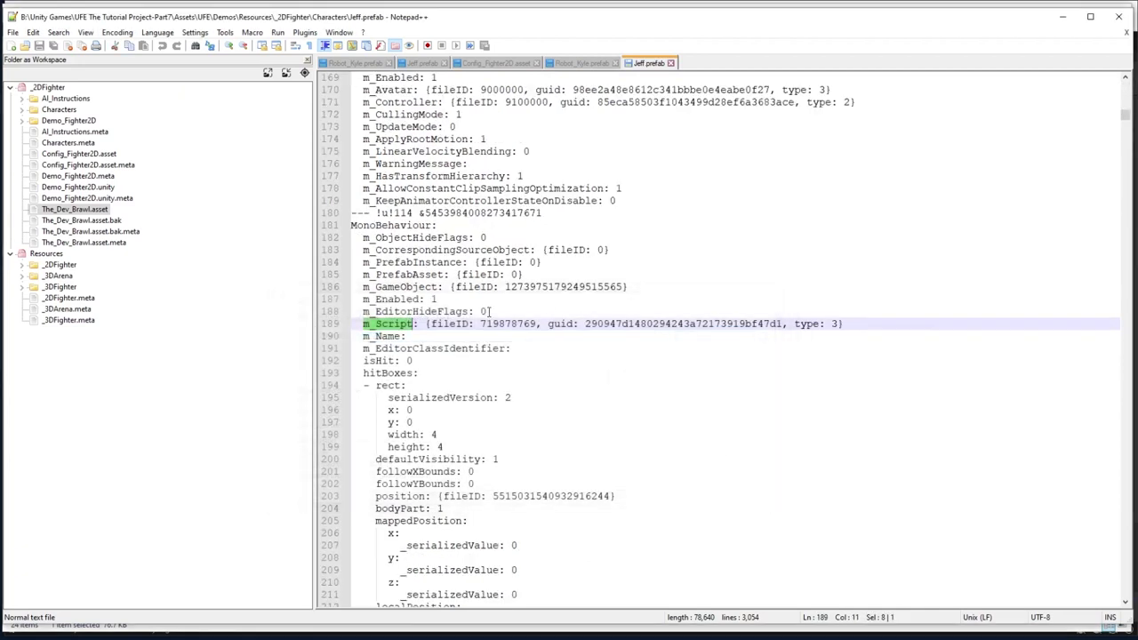
{"action": "left_click", "coordinate": [564, 63]}
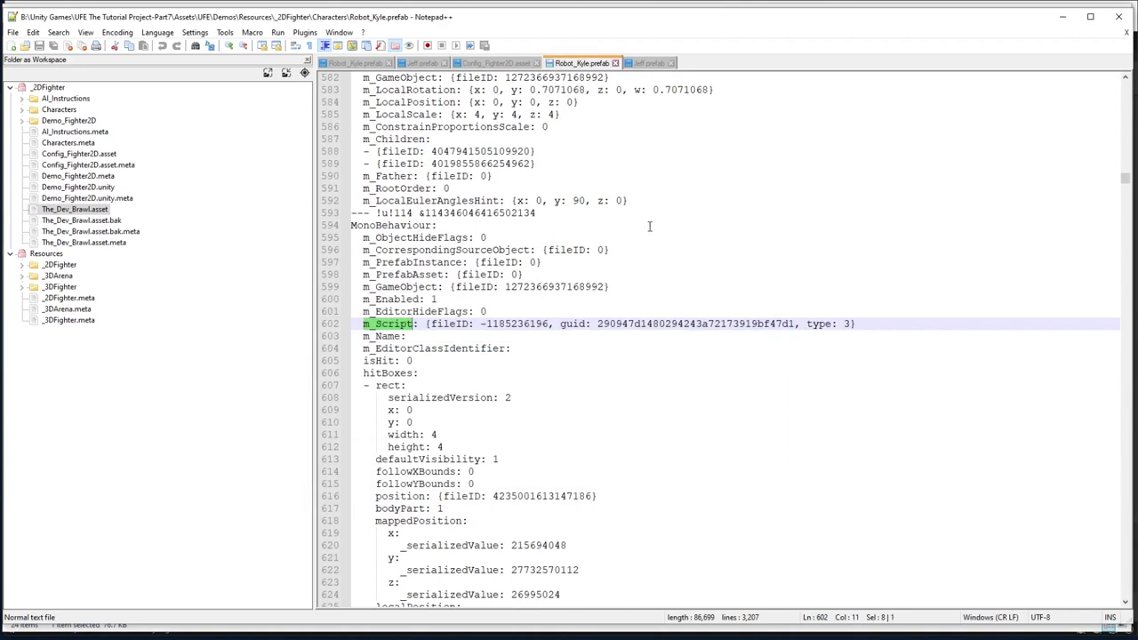
{"action": "left_click_drag", "start_coordinate": [877, 323], "coordinate": [364, 324]}
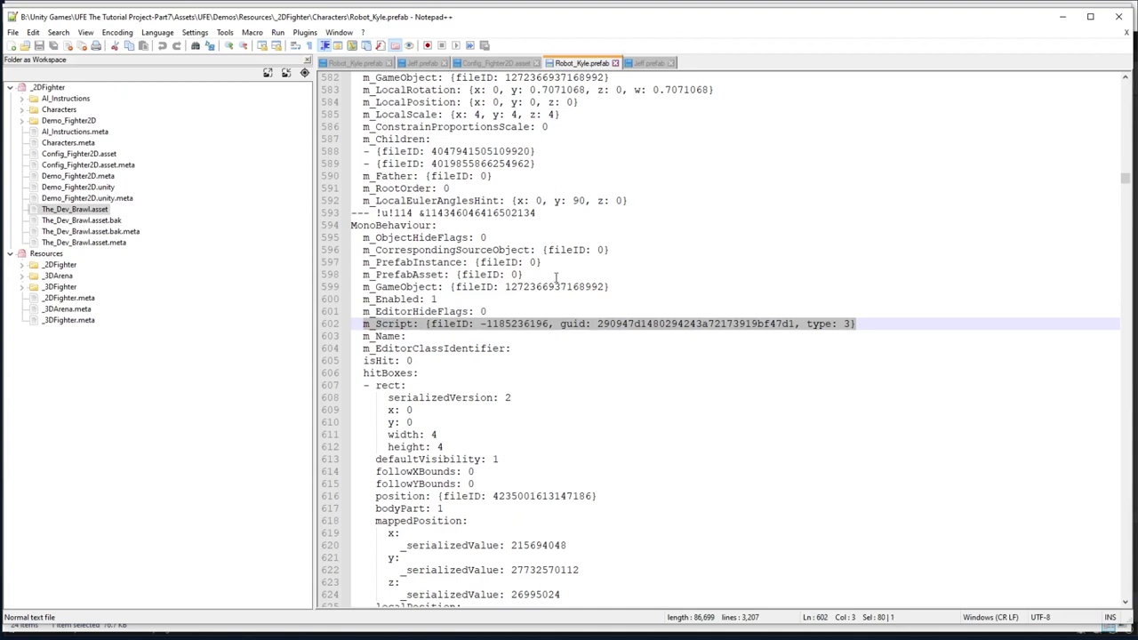
{"action": "left_click", "coordinate": [647, 63]}
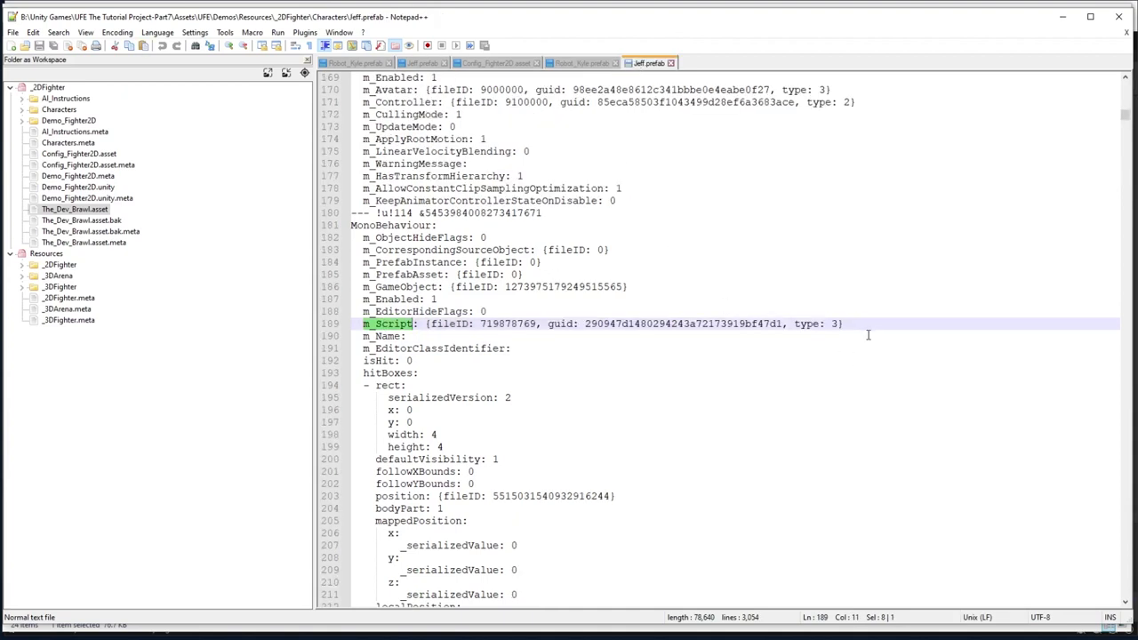
{"action": "left_click_drag", "start_coordinate": [856, 324], "coordinate": [370, 323]}
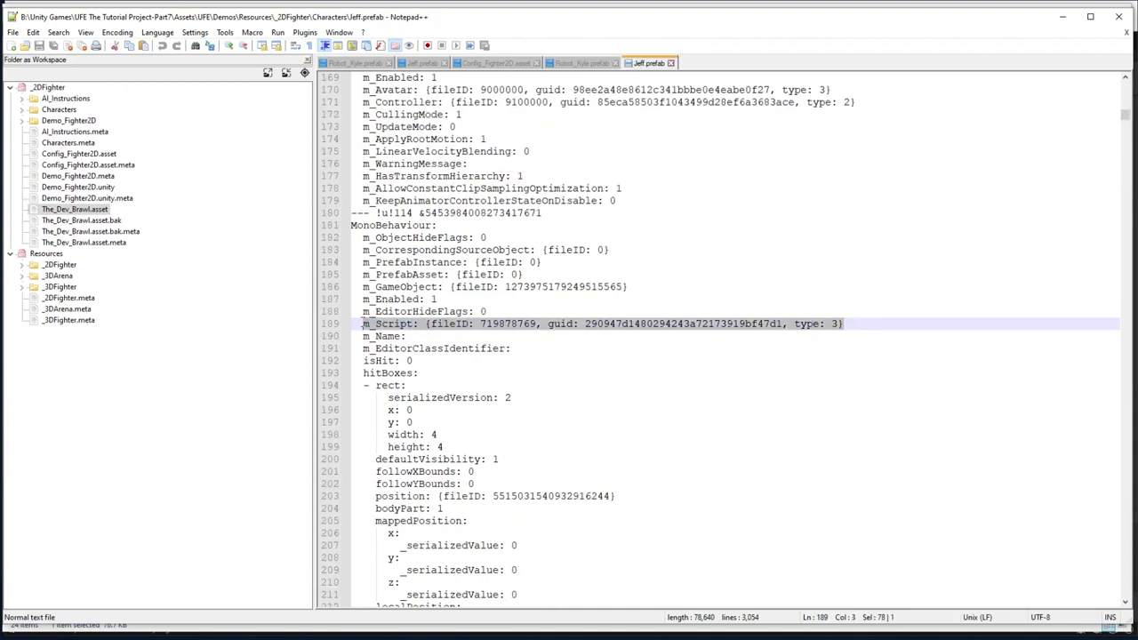
{"action": "key", "text": "ctrl+v"}
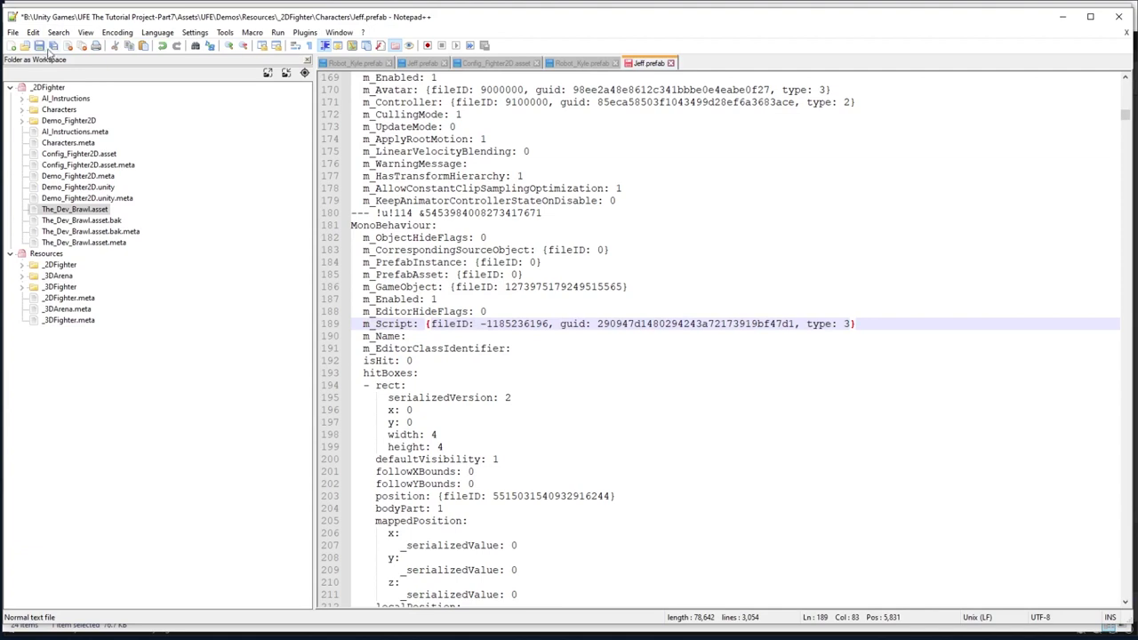
{"action": "left_click", "coordinate": [52, 47]}
{"action": "left_click", "coordinate": [515, 369]}
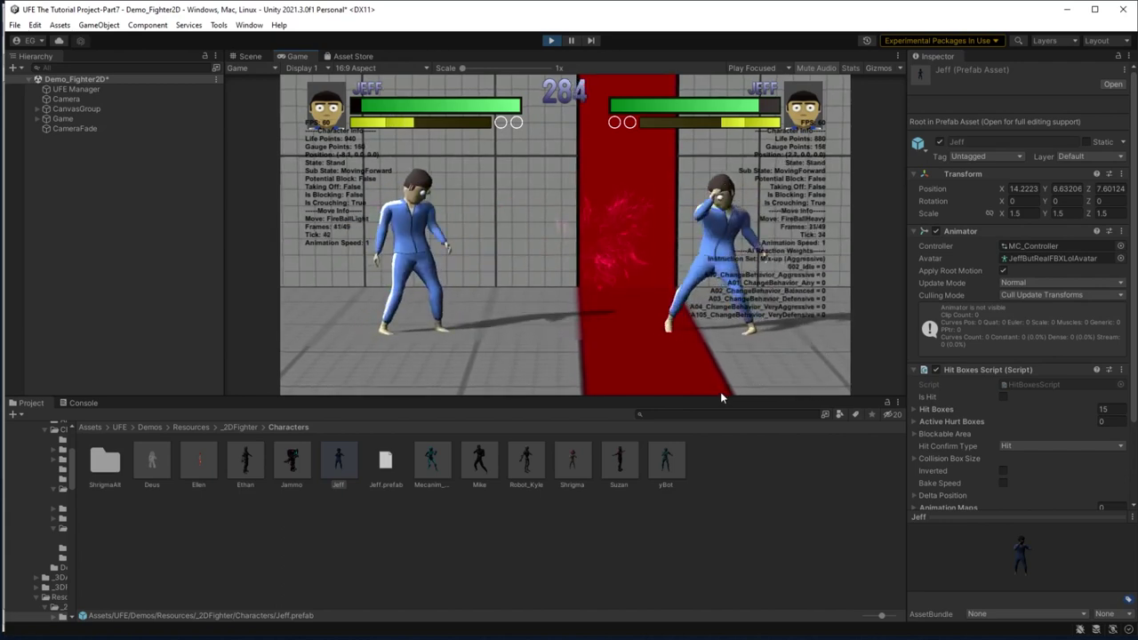
Leave Unity's running Jeff fight for the empty new 1 document in Notepad++
{"action": "key", "text": "alt+Tab"}
Drag the Characters folder from Explorer into Notepad++'s workspace panel, then open Shrigma.prefab
{"action": "mouse_move", "coordinate": [329, 636]}
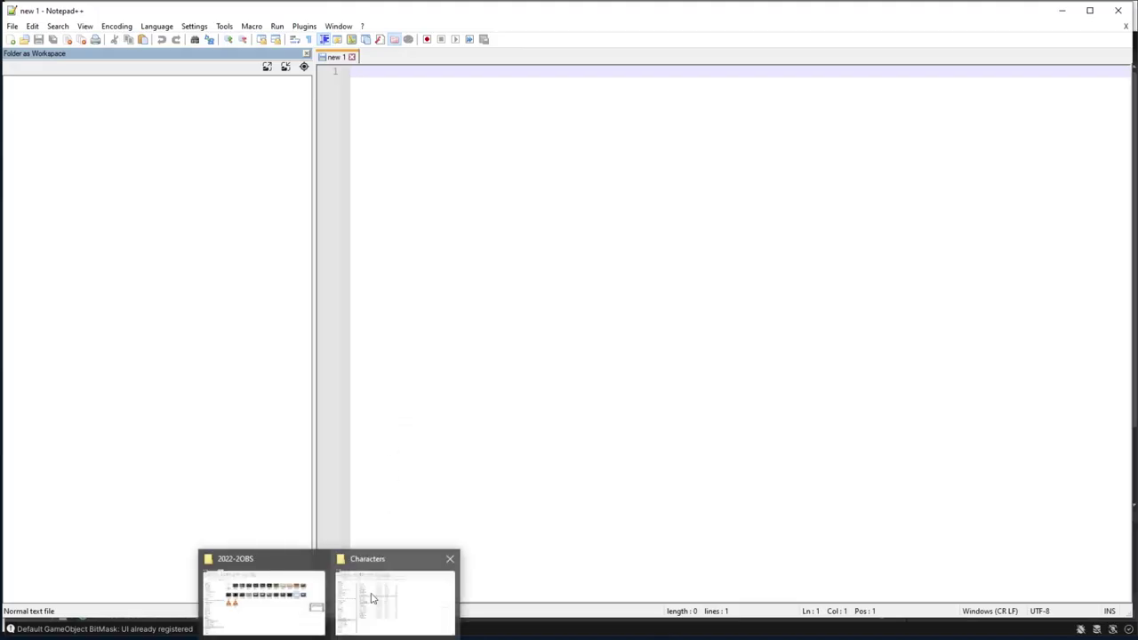
{"action": "left_click", "coordinate": [372, 599]}
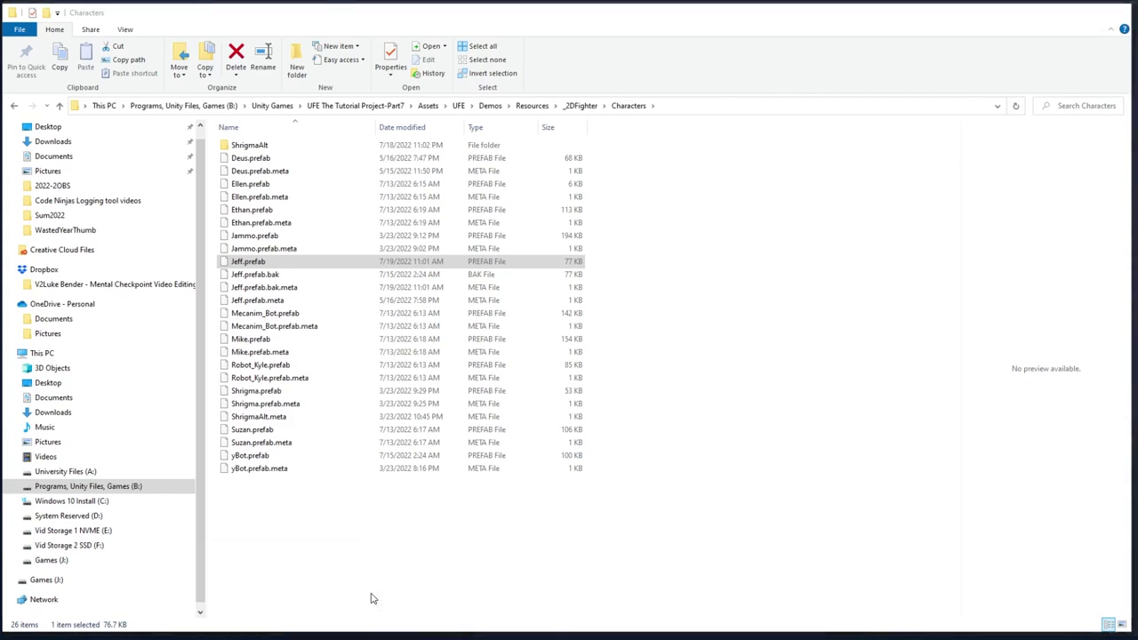
{"action": "left_click", "coordinate": [584, 106]}
{"action": "double_click", "coordinate": [611, 18]}
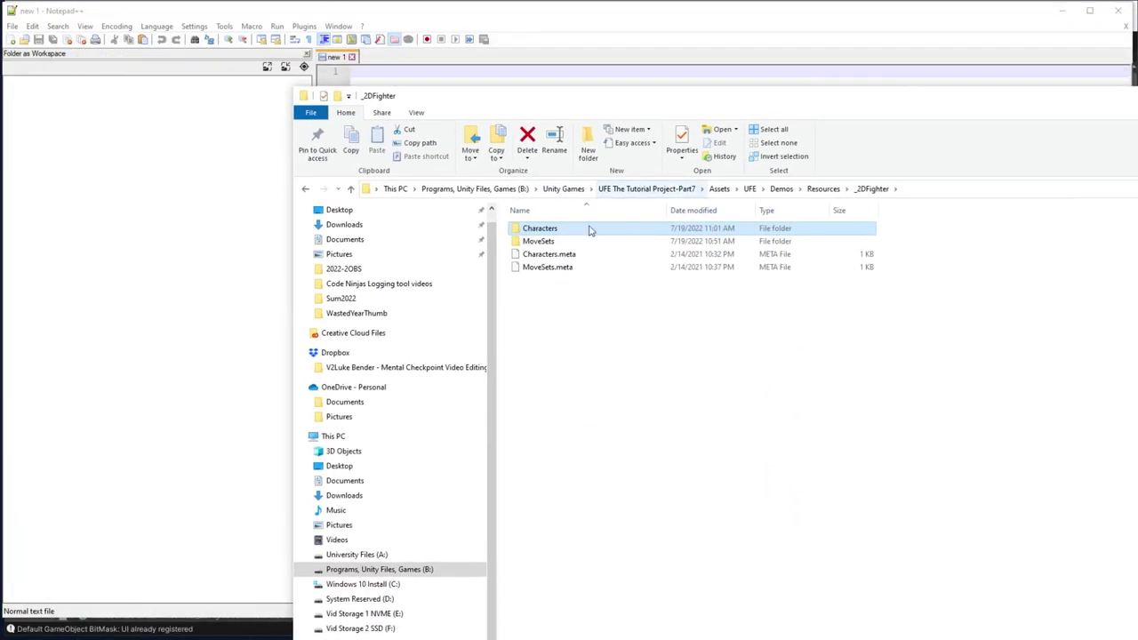
{"action": "left_click_drag", "start_coordinate": [589, 230], "coordinate": [319, 104]}
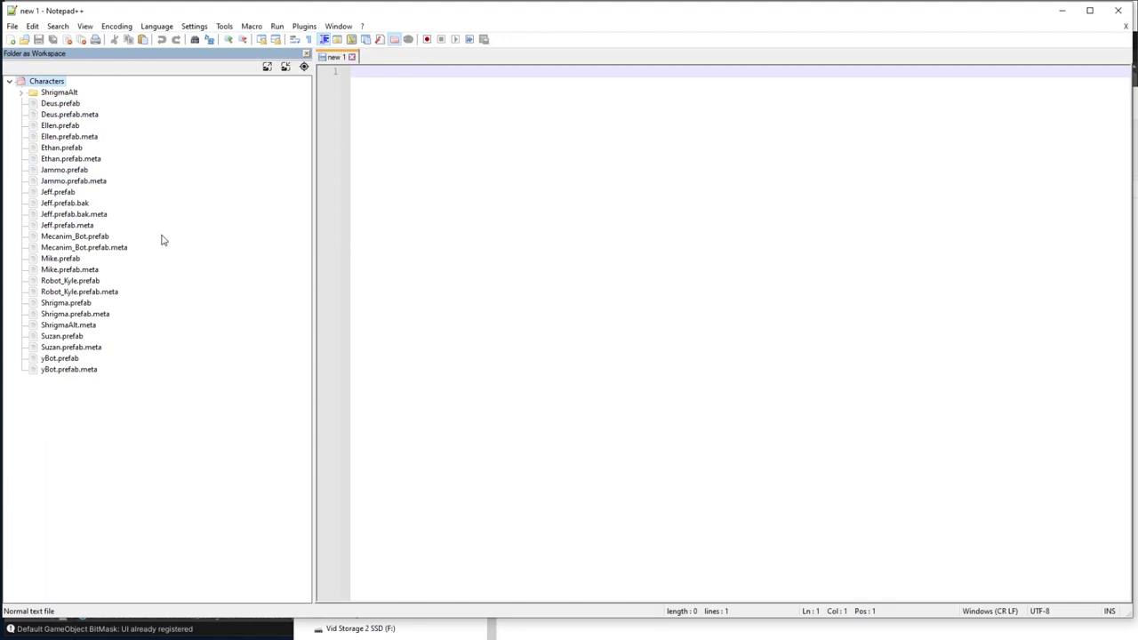
{"action": "double_click", "coordinate": [65, 302]}
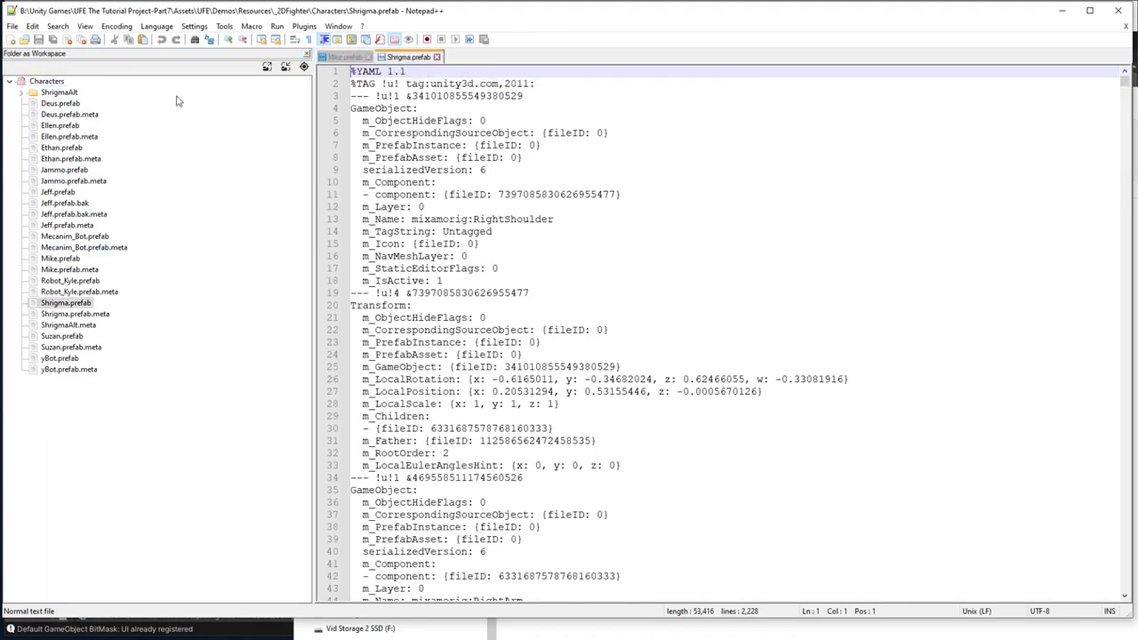
Start Find in Files on the Characters folder, searching for Shrigma's m_Script line with fileID 719878769
{"action": "left_click", "coordinate": [47, 82]}
{"action": "right_click", "coordinate": [47, 82]}
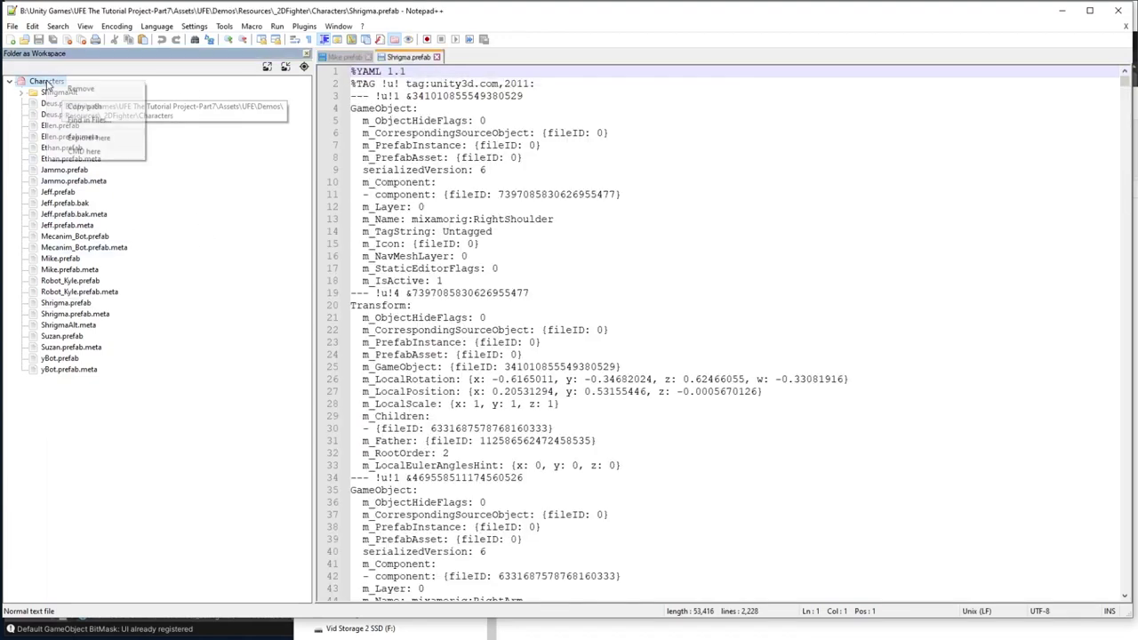
{"action": "left_click", "coordinate": [103, 121]}
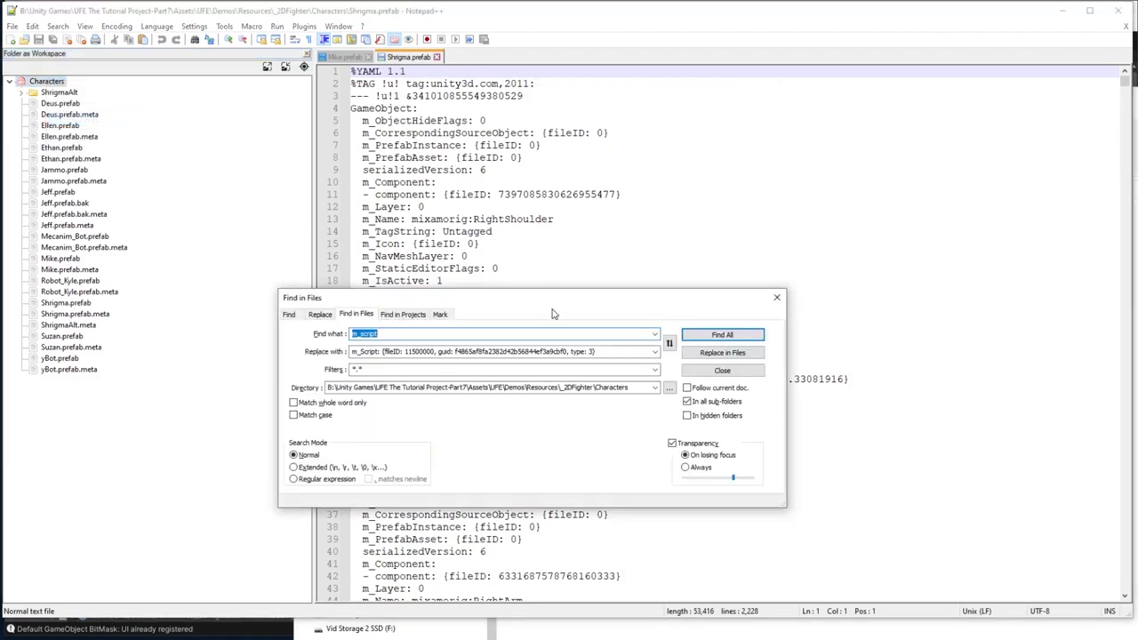
{"action": "left_click_drag", "start_coordinate": [488, 307], "coordinate": [606, 206]}
{"action": "double_click", "coordinate": [526, 233]}
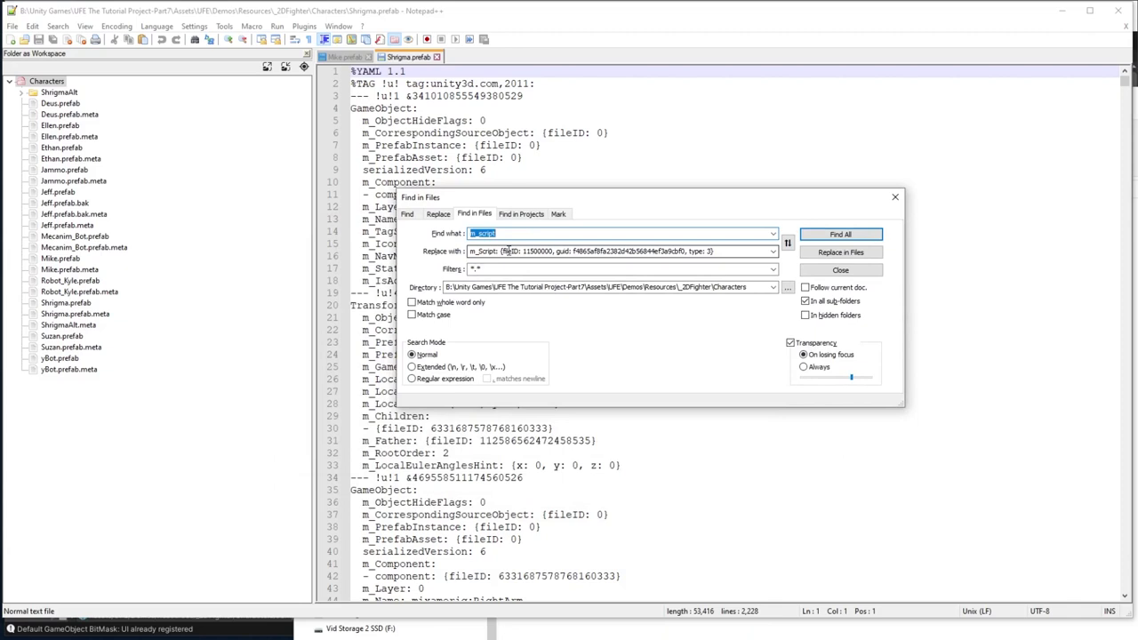
{"action": "double_click", "coordinate": [509, 251]}
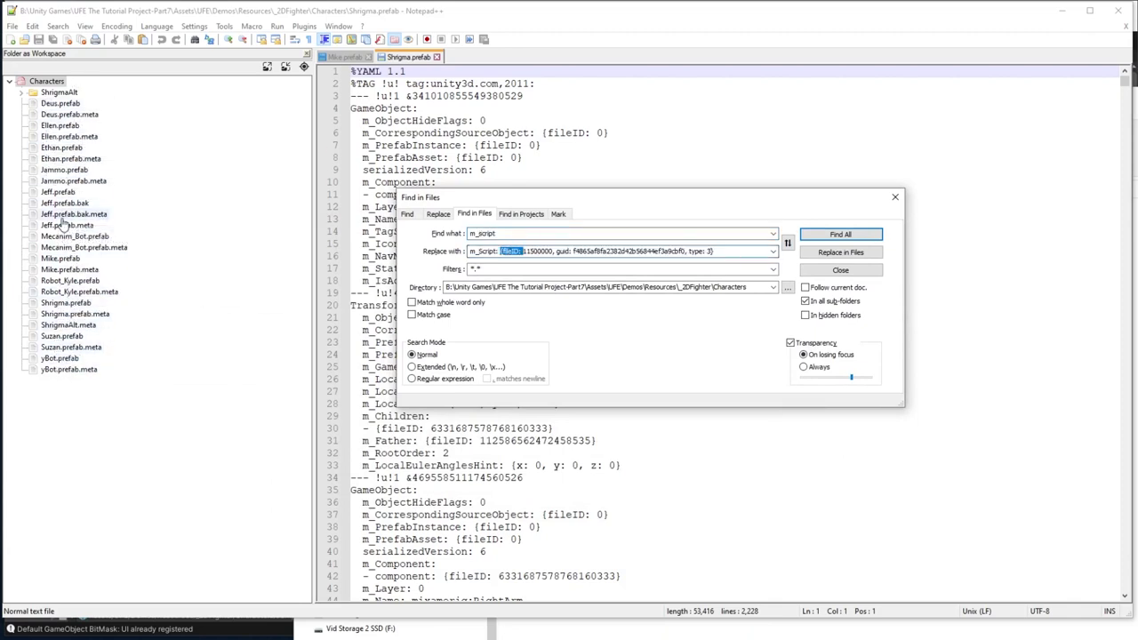
{"action": "left_click", "coordinate": [564, 164]}
{"action": "key", "text": "F3"}
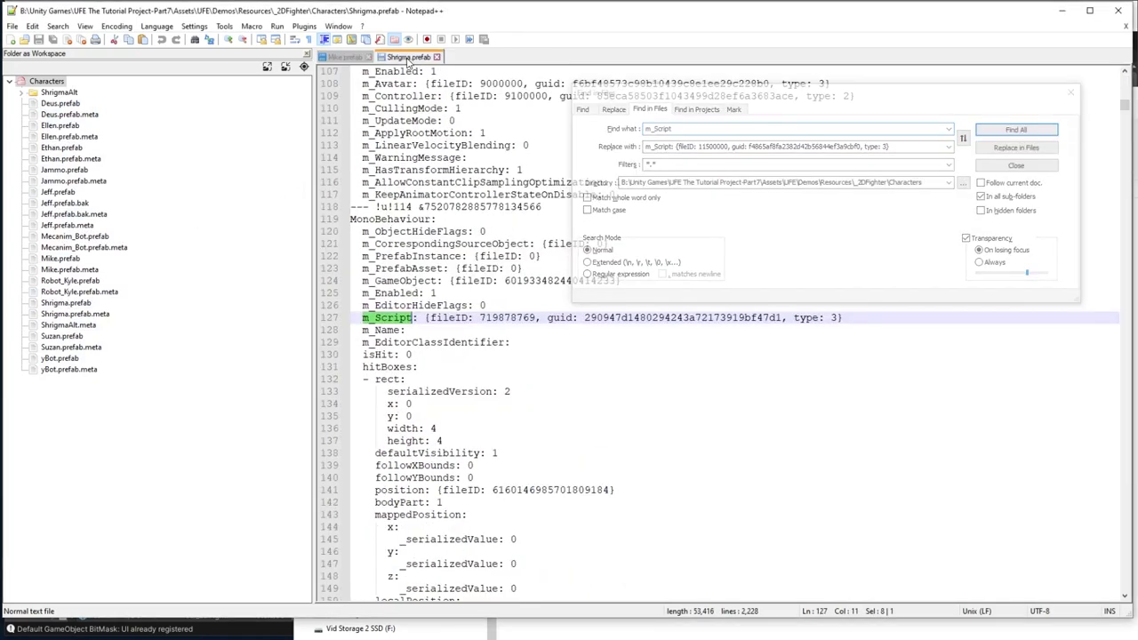
{"action": "left_click_drag", "start_coordinate": [881, 318], "coordinate": [365, 317]}
{"action": "key", "text": "ctrl+c"}
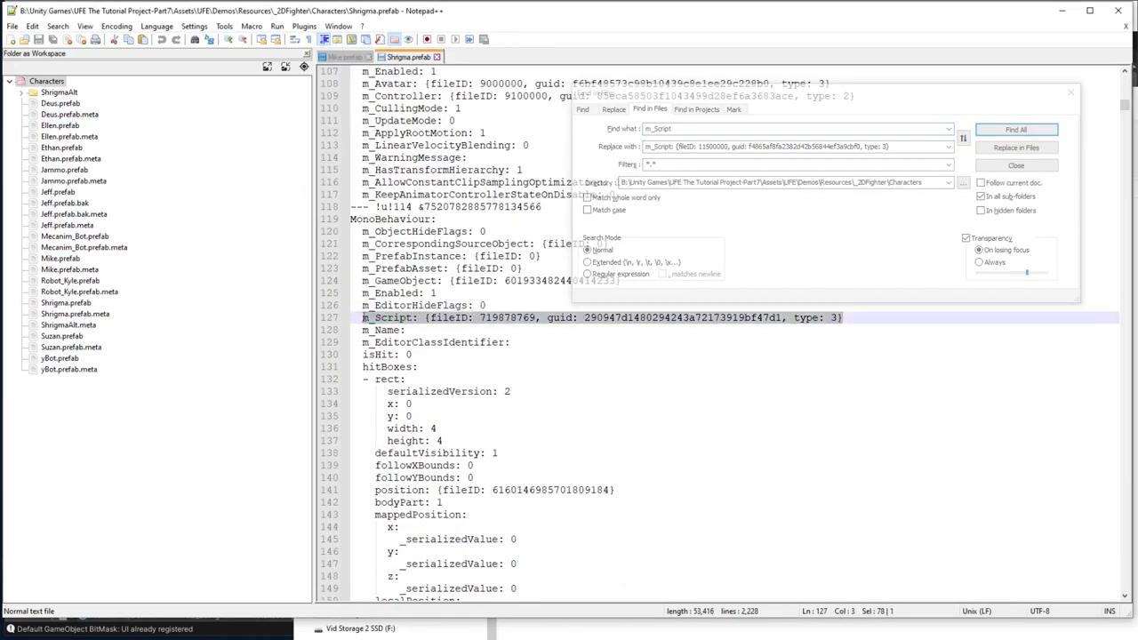
{"action": "double_click", "coordinate": [676, 130]}
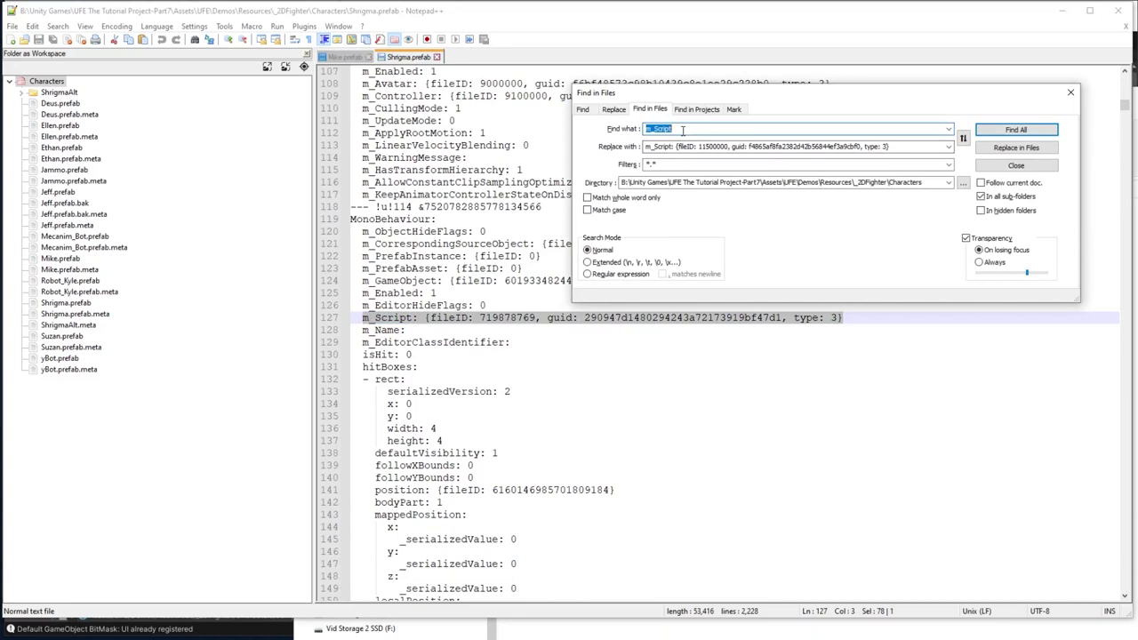
{"action": "key", "text": "ctrl+v"}
{"action": "left_click", "coordinate": [343, 58]}
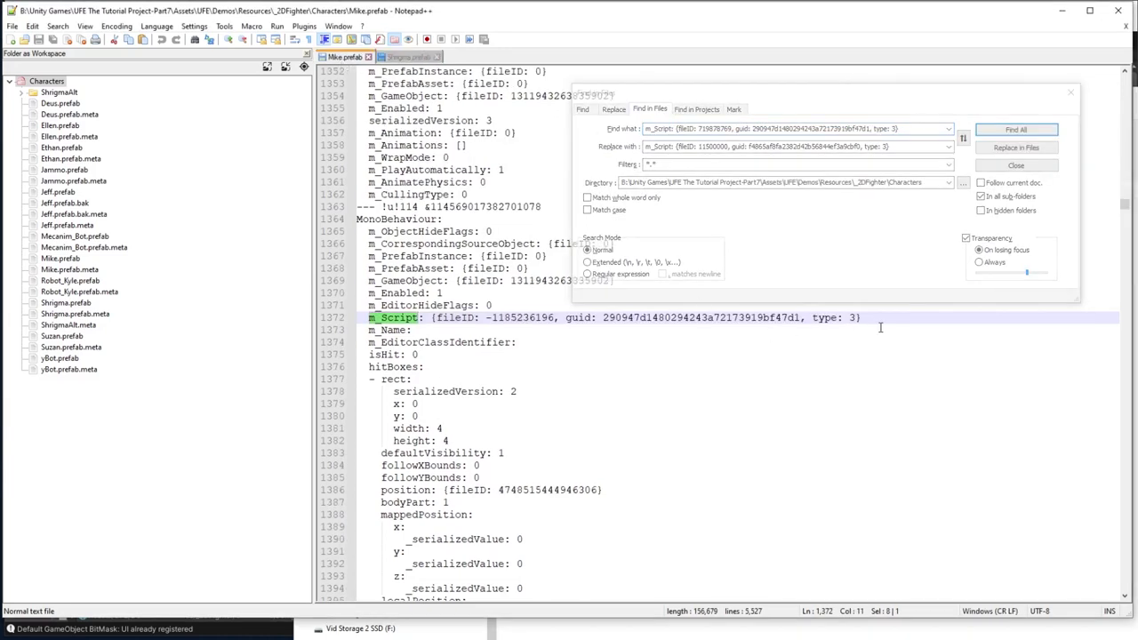
{"action": "left_click_drag", "start_coordinate": [867, 318], "coordinate": [377, 321]}
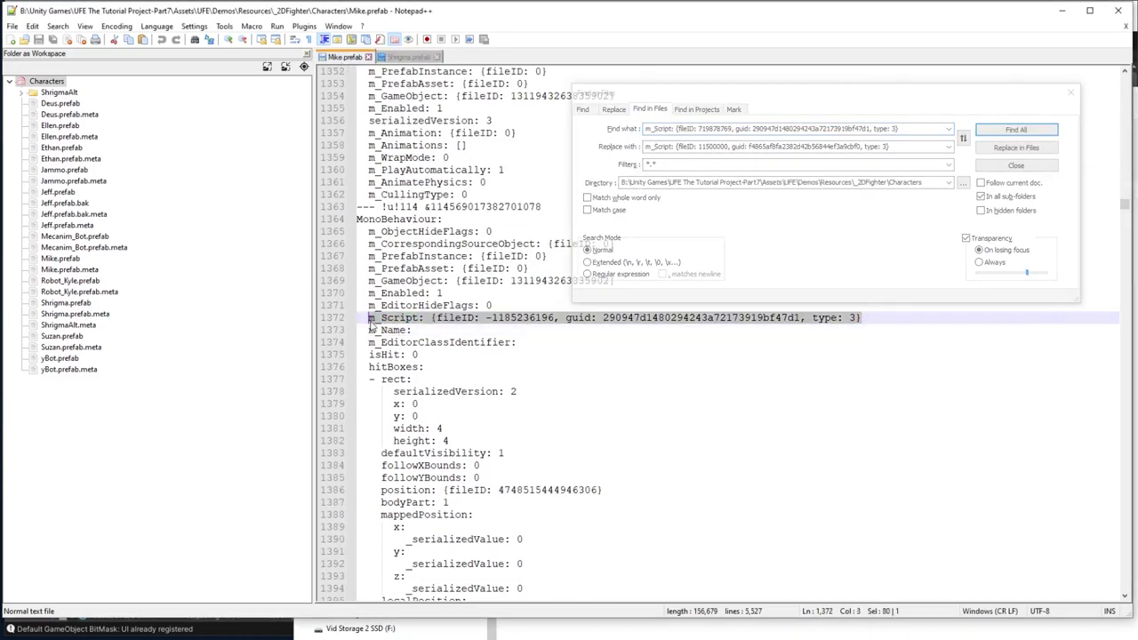
{"action": "left_click", "coordinate": [659, 145]}
{"action": "key", "text": "ctrl+v"}
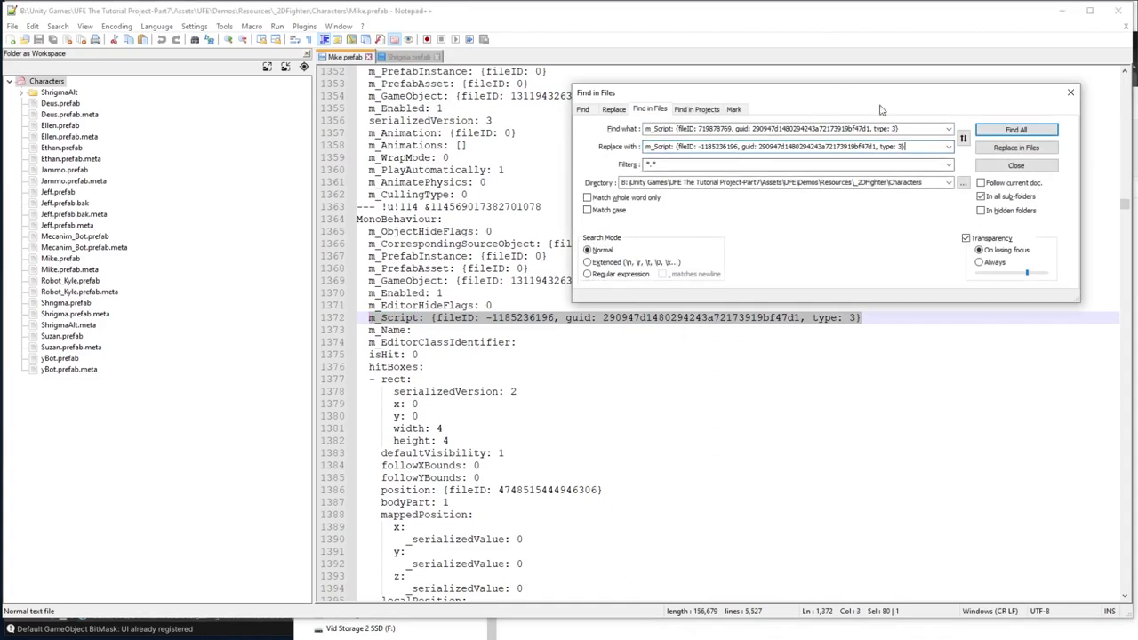
{"action": "left_click_drag", "start_coordinate": [918, 102], "coordinate": [738, 117]}
{"action": "left_click", "coordinate": [836, 165]}
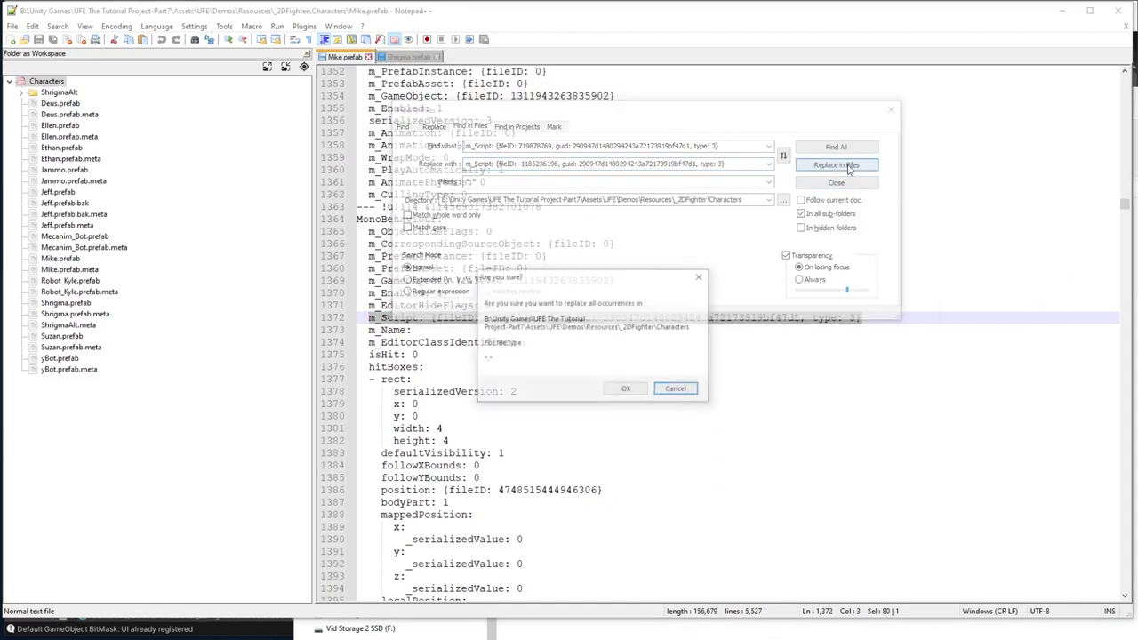
{"action": "left_click", "coordinate": [627, 390]}
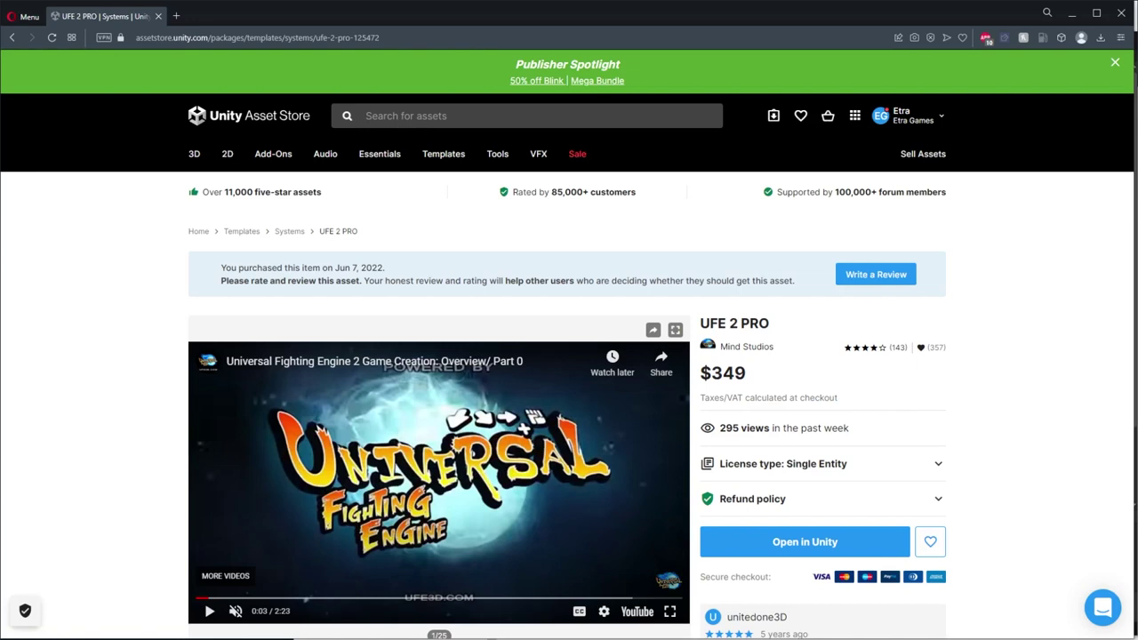
Highlight the UFE 2 PRO title on the Asset Store page, then minimize the browser
{"action": "left_click_drag", "start_coordinate": [772, 325], "coordinate": [700, 325]}
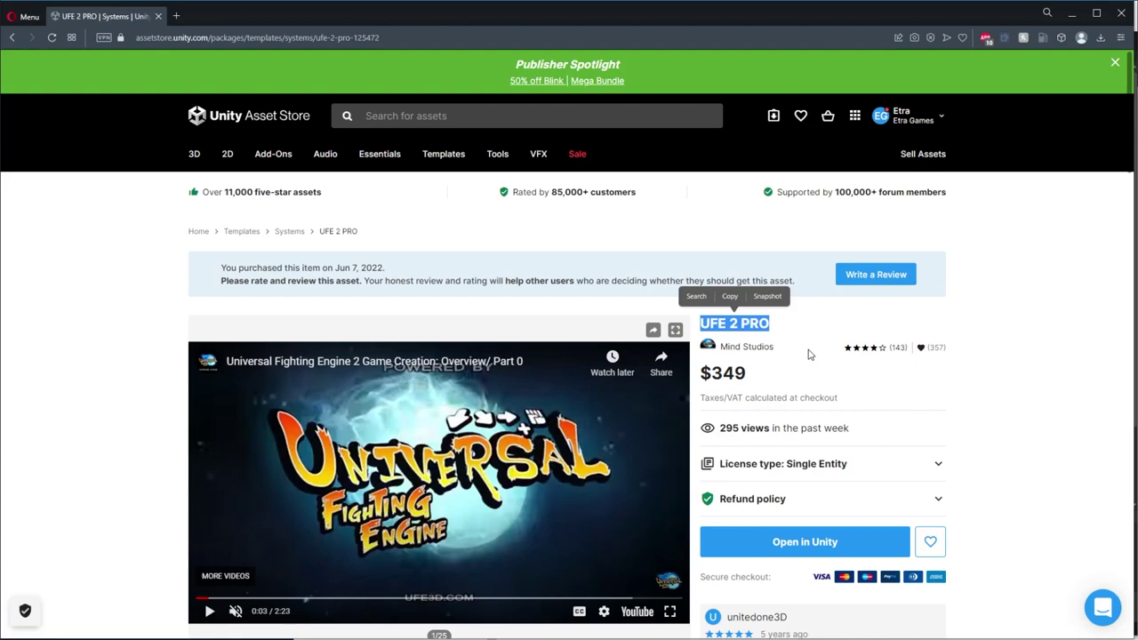
{"action": "left_click", "coordinate": [1071, 13]}
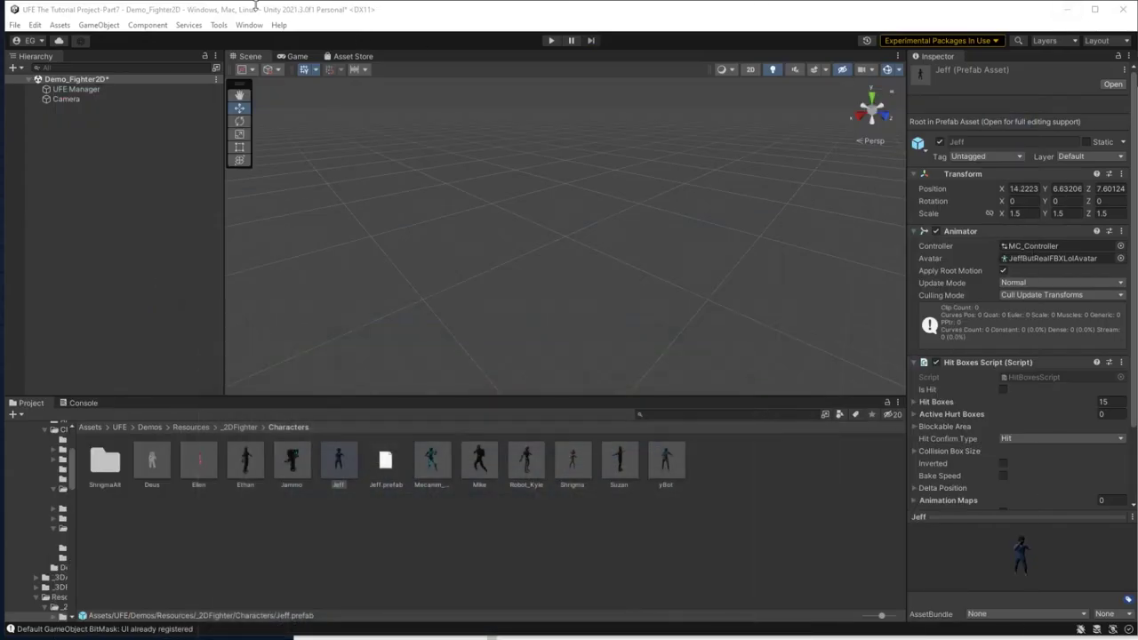
Import every file of UFE 2 PRO from Package Manager, accepting the overwrite and dependency warnings
{"action": "left_click", "coordinate": [255, 25]}
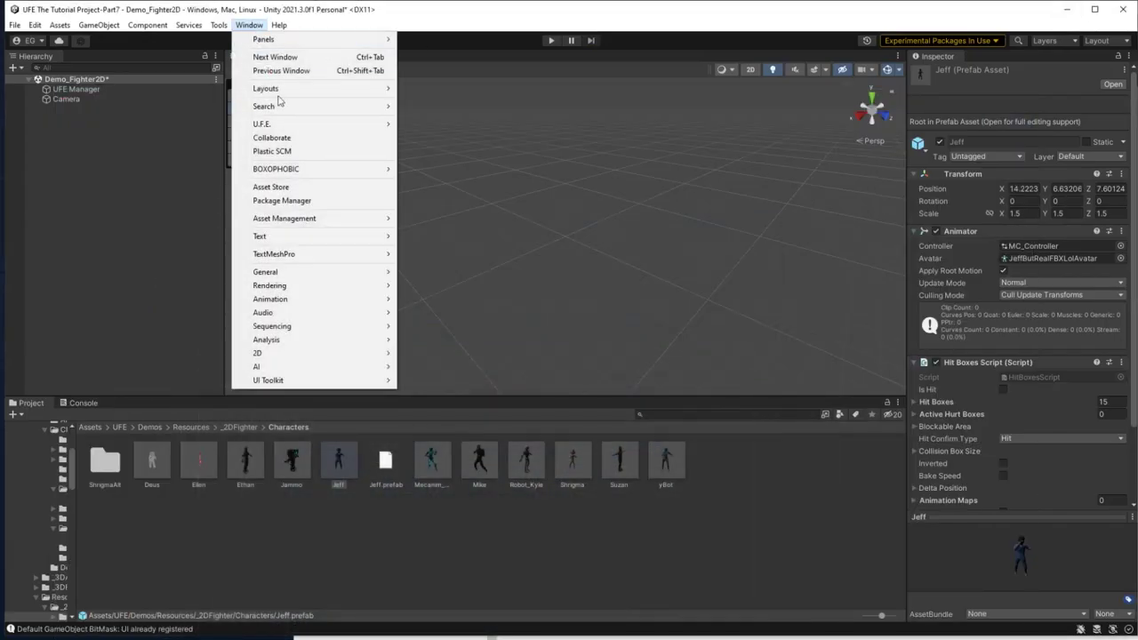
{"action": "left_click", "coordinate": [283, 200]}
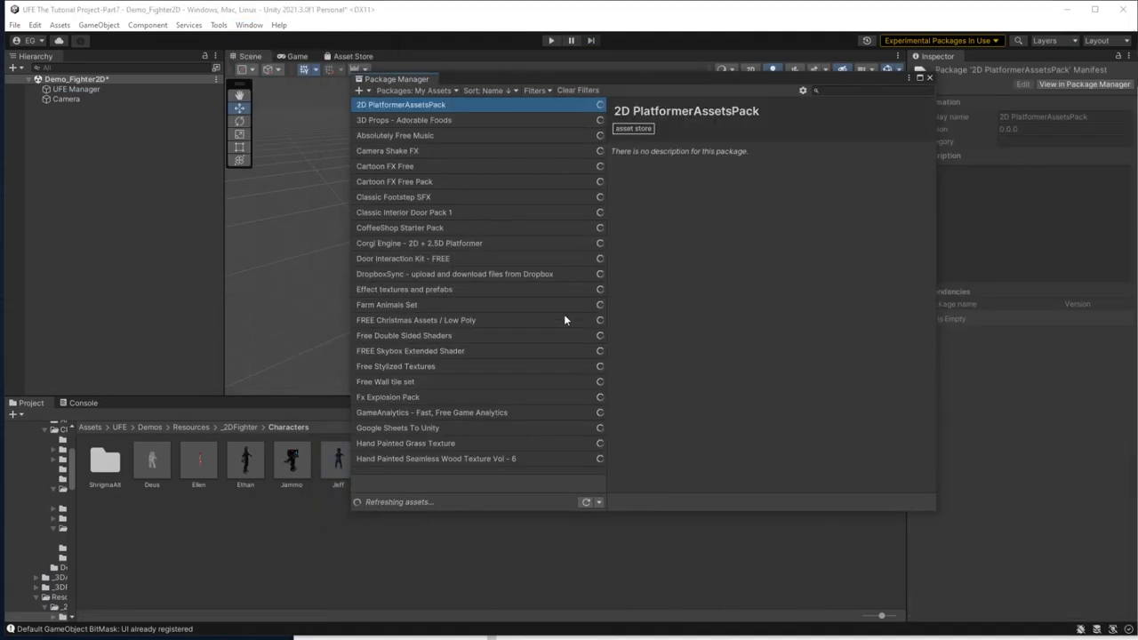
{"action": "scroll", "coordinate": [534, 383], "scroll_direction": "down", "scroll_amount": 15}
{"action": "left_click", "coordinate": [524, 374]}
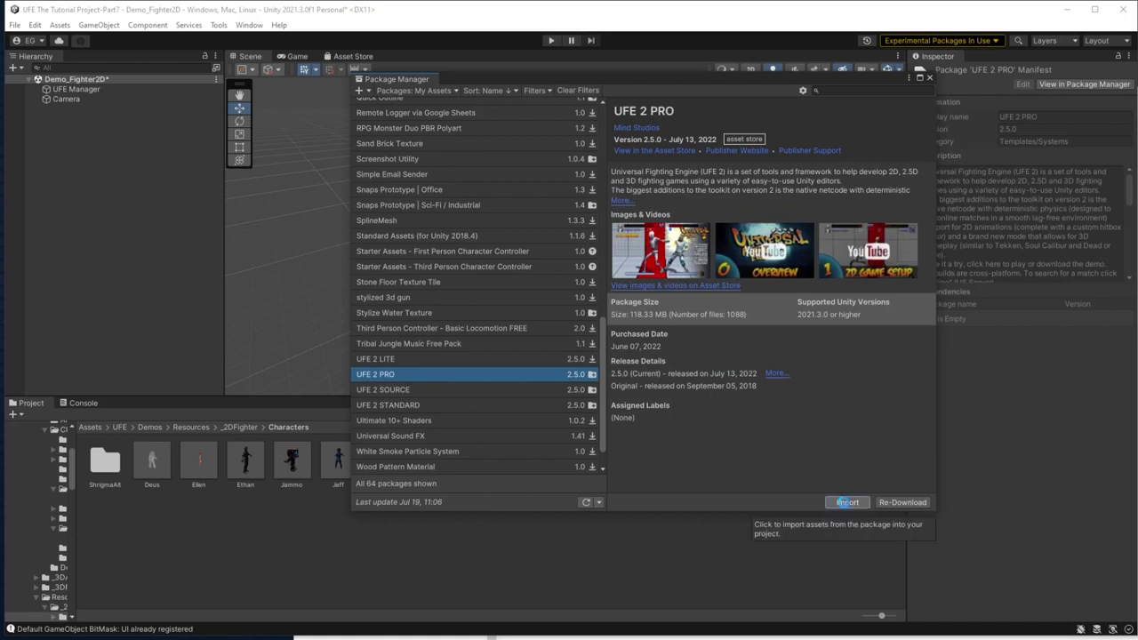
{"action": "left_click", "coordinate": [846, 503]}
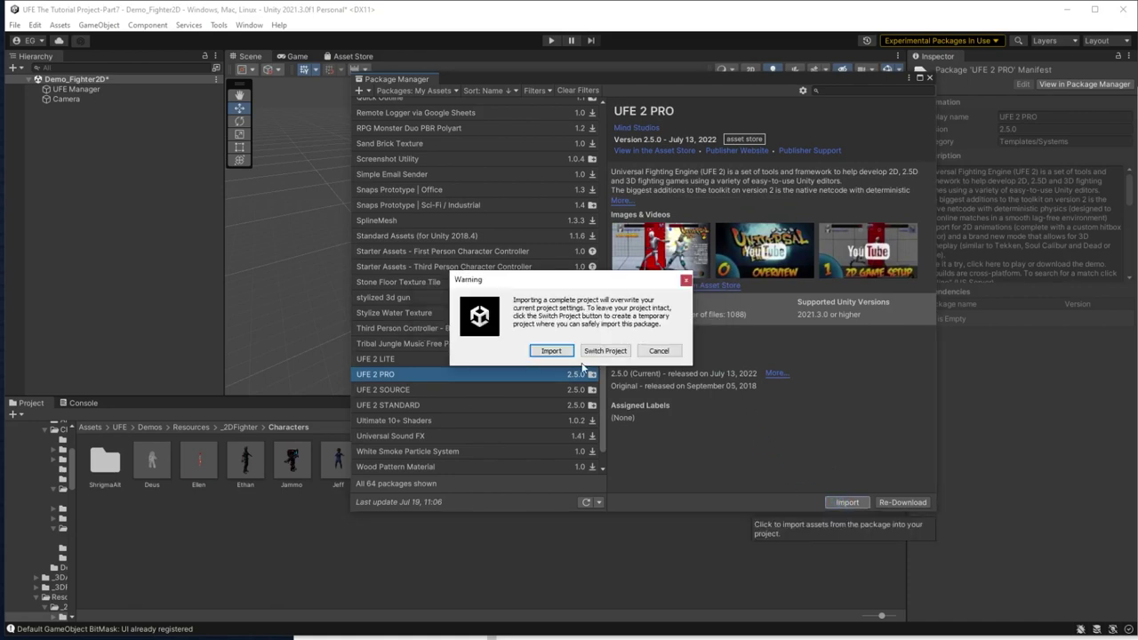
{"action": "left_click", "coordinate": [551, 351]}
{"action": "left_click", "coordinate": [601, 351]}
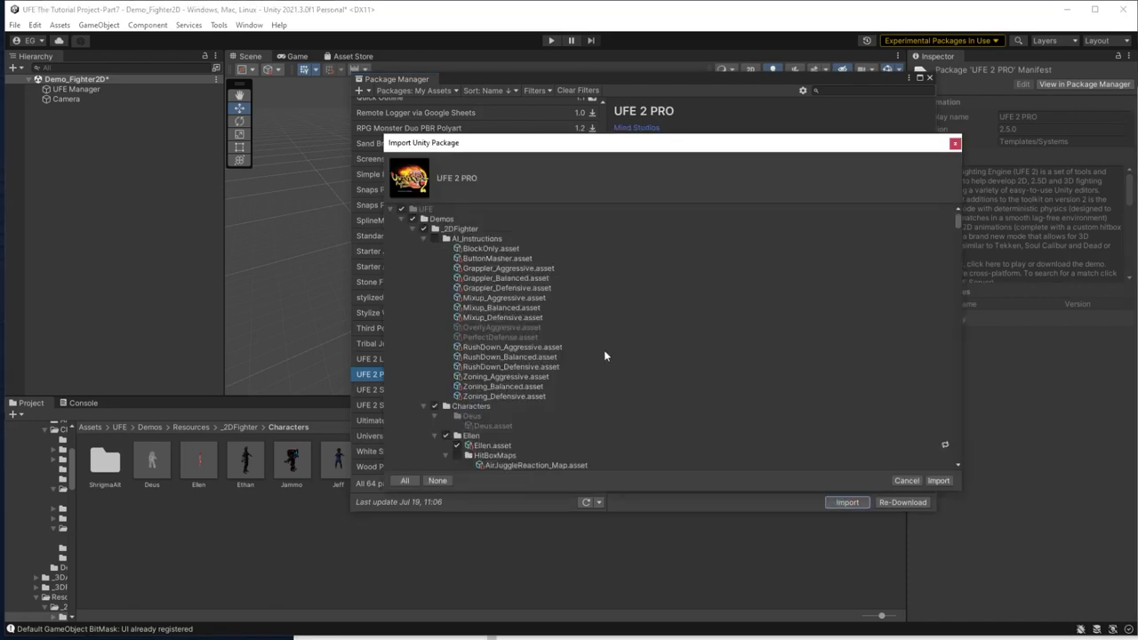
{"action": "scroll", "coordinate": [880, 418], "scroll_direction": "down", "scroll_amount": 10}
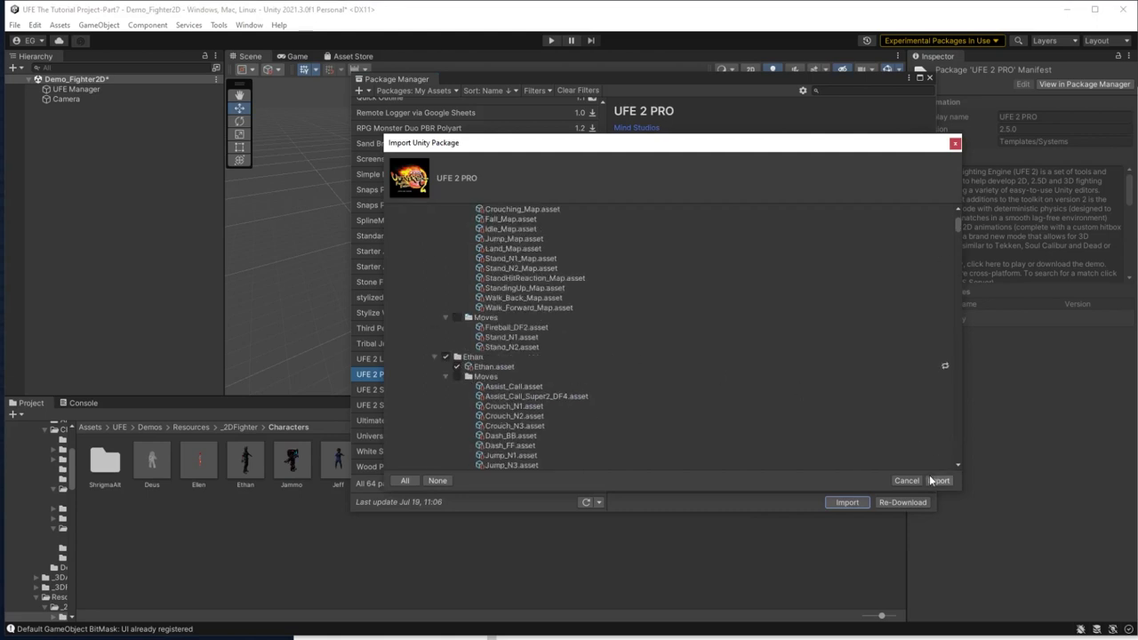
{"action": "left_click", "coordinate": [939, 480]}
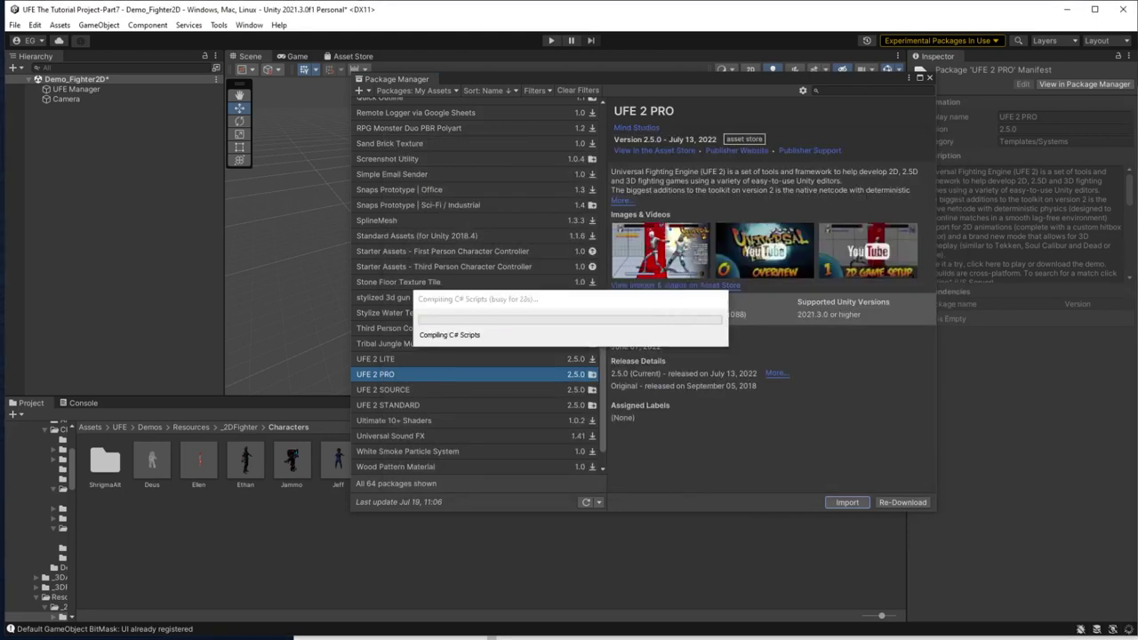
{"action": "left_click", "coordinate": [930, 78]}
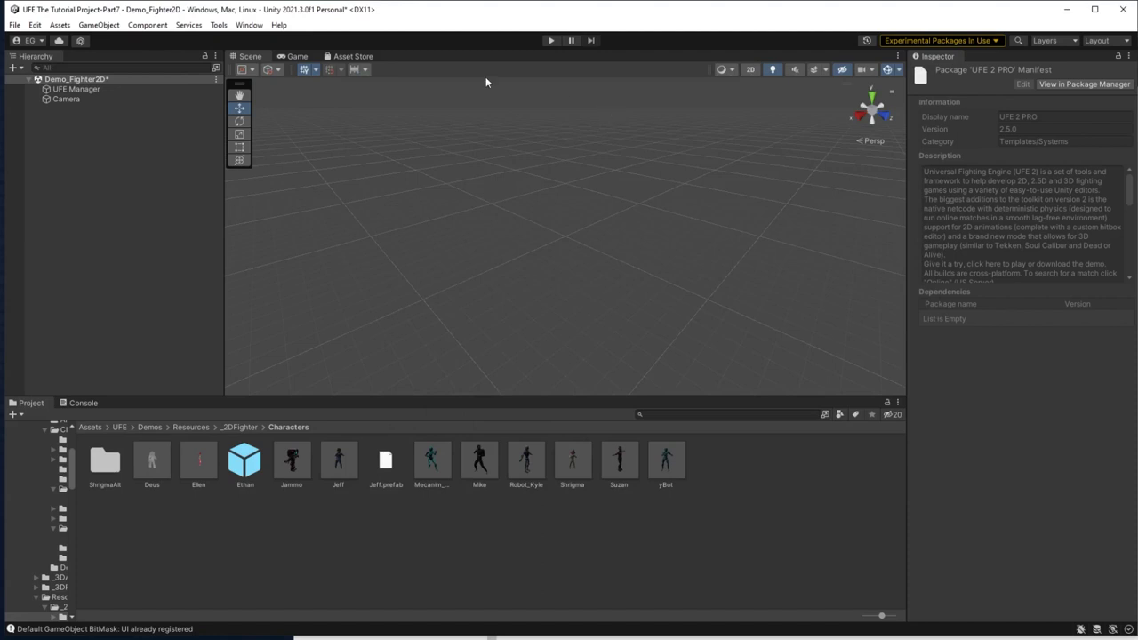
Add the project's scenes to Scenes In Build, then choose Record All Basic Moves in MapRecorder
{"action": "left_click", "coordinate": [14, 25]}
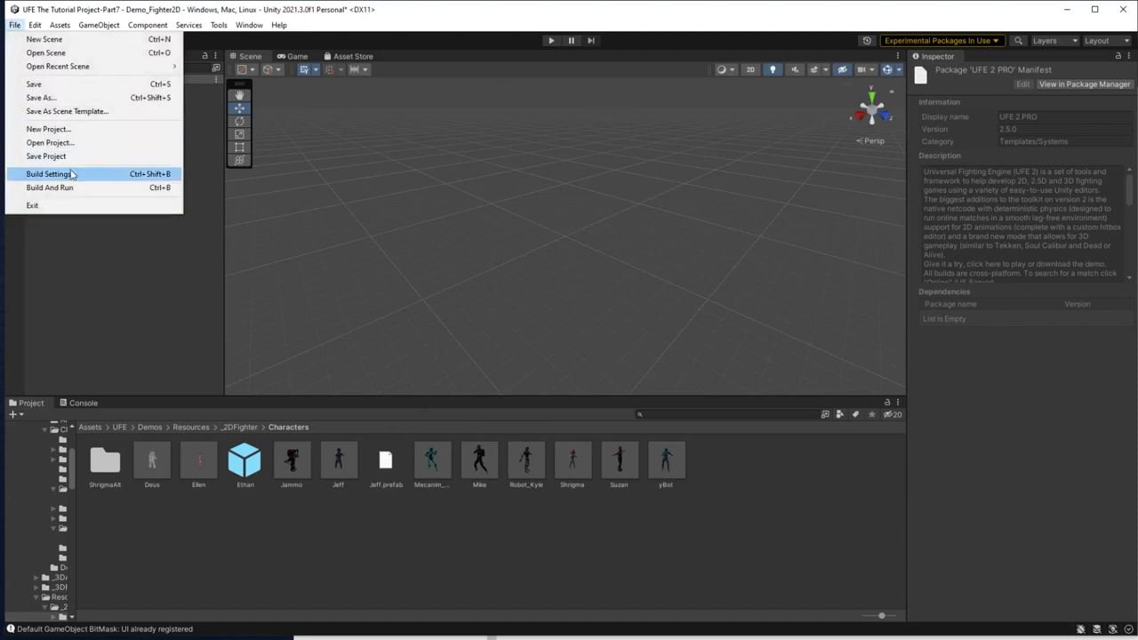
{"action": "left_click", "coordinate": [40, 172]}
{"action": "left_click_drag", "start_coordinate": [457, 61], "coordinate": [322, 44]}
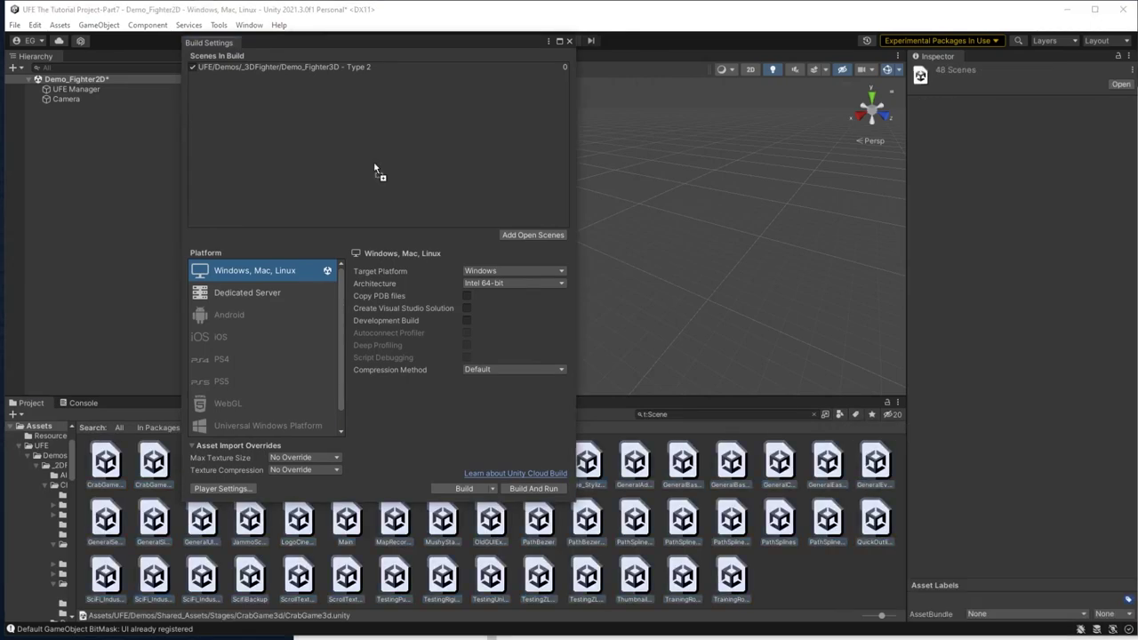
{"action": "left_click_drag", "start_coordinate": [376, 172], "coordinate": [378, 175]}
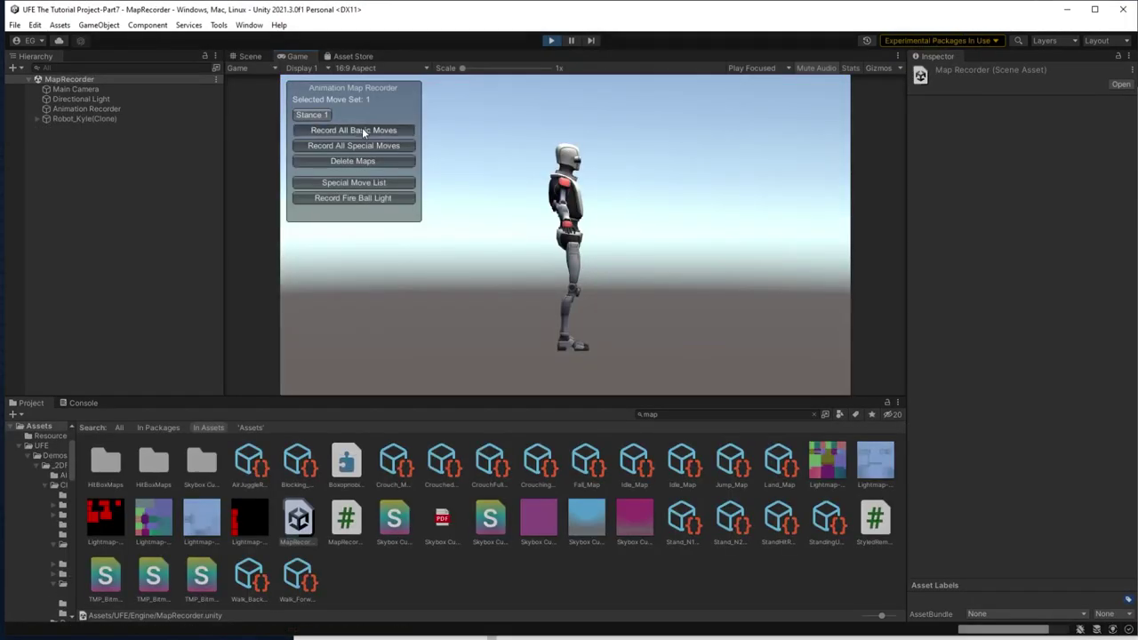
{"action": "left_click", "coordinate": [362, 128]}
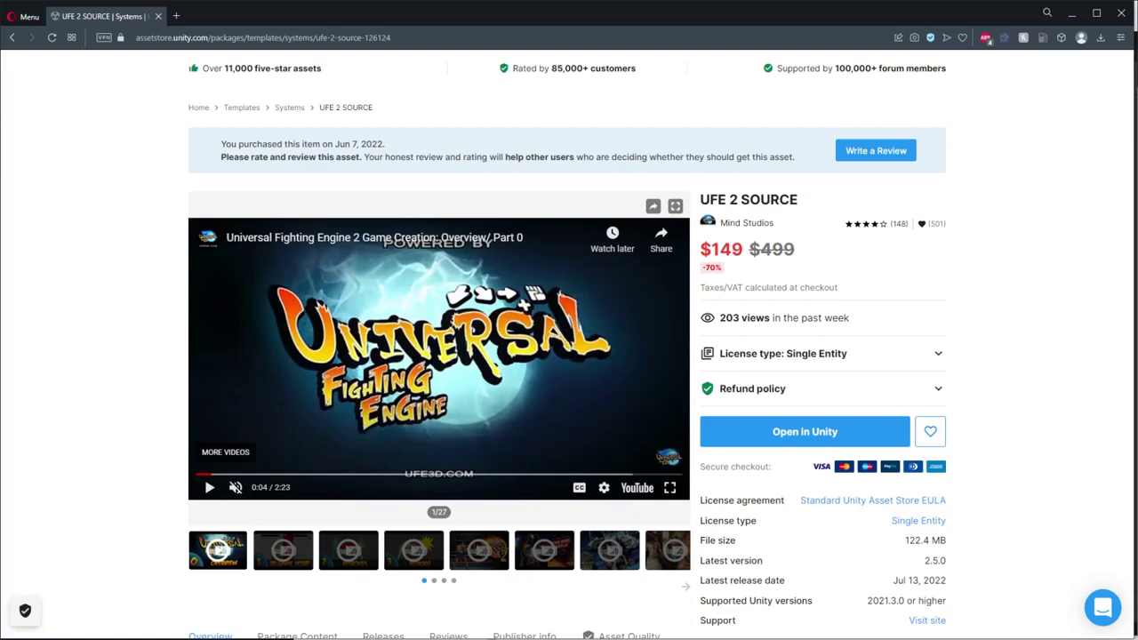
Import the UFE 2 SOURCE package from Unity's Package Manager into the project
{"action": "left_click", "coordinate": [249, 25]}
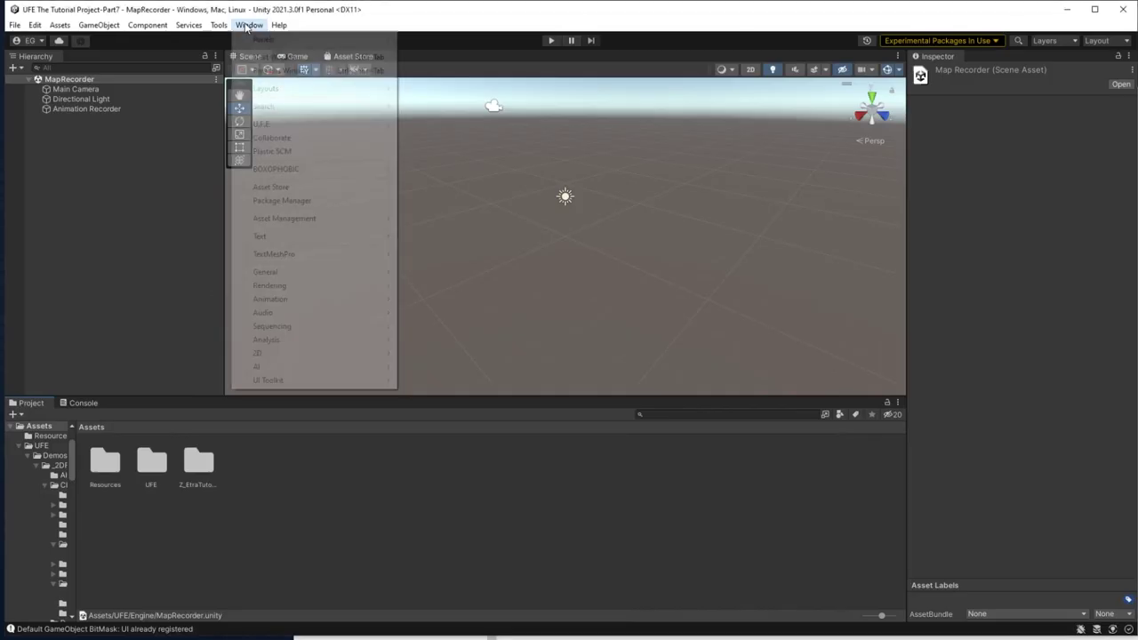
{"action": "left_click", "coordinate": [299, 202]}
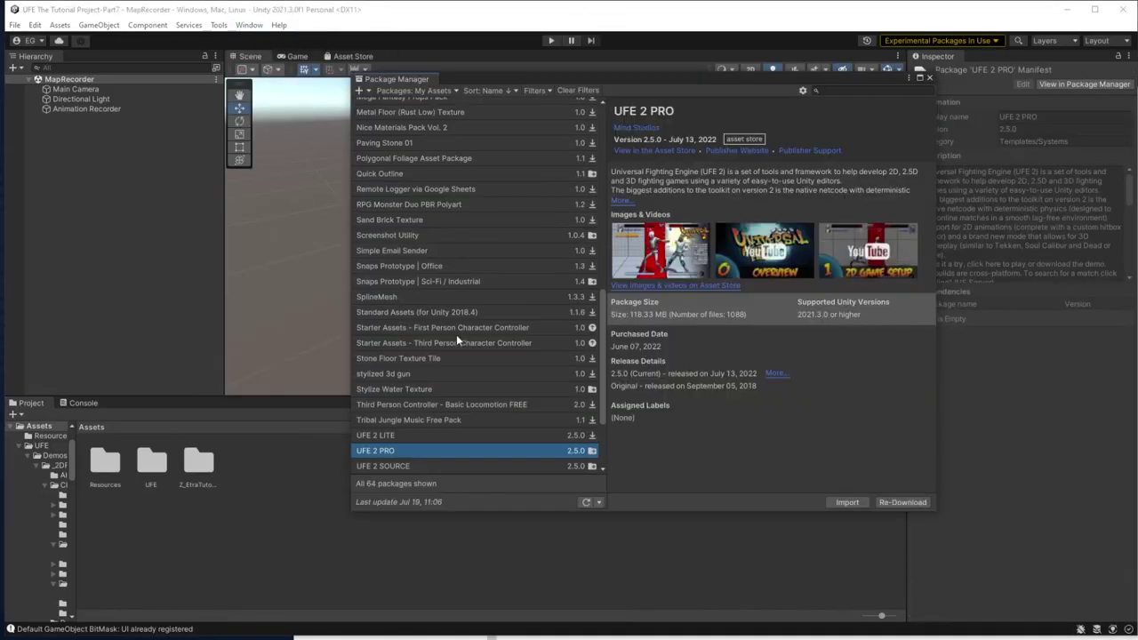
{"action": "left_click", "coordinate": [421, 402]}
{"action": "left_click", "coordinate": [848, 502]}
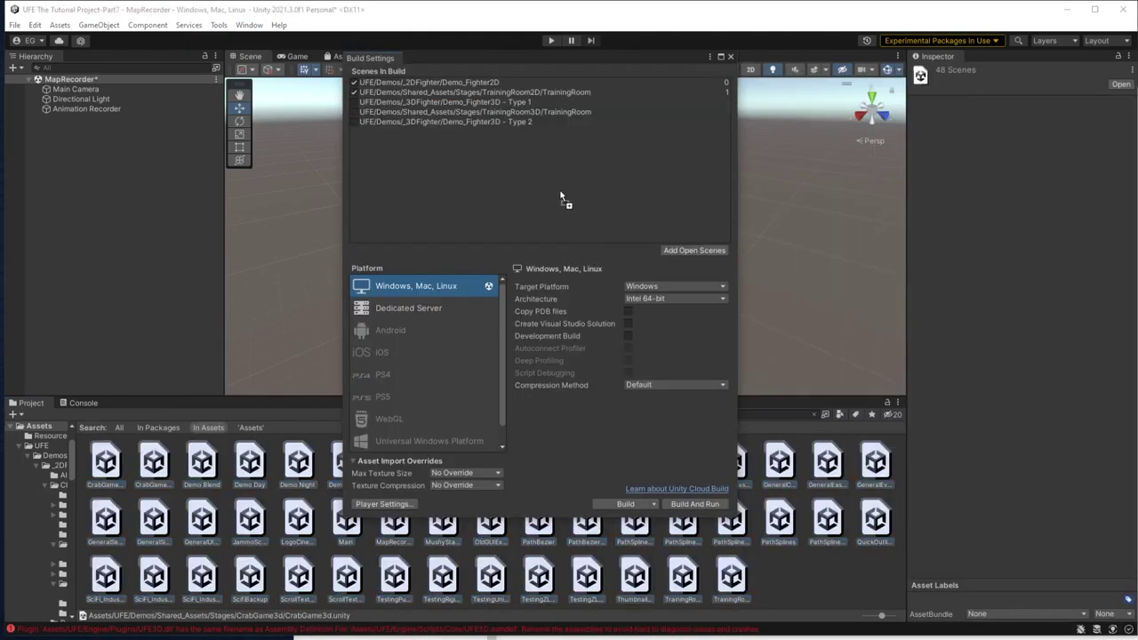
{"action": "left_click_drag", "start_coordinate": [562, 197], "coordinate": [377, 115]}
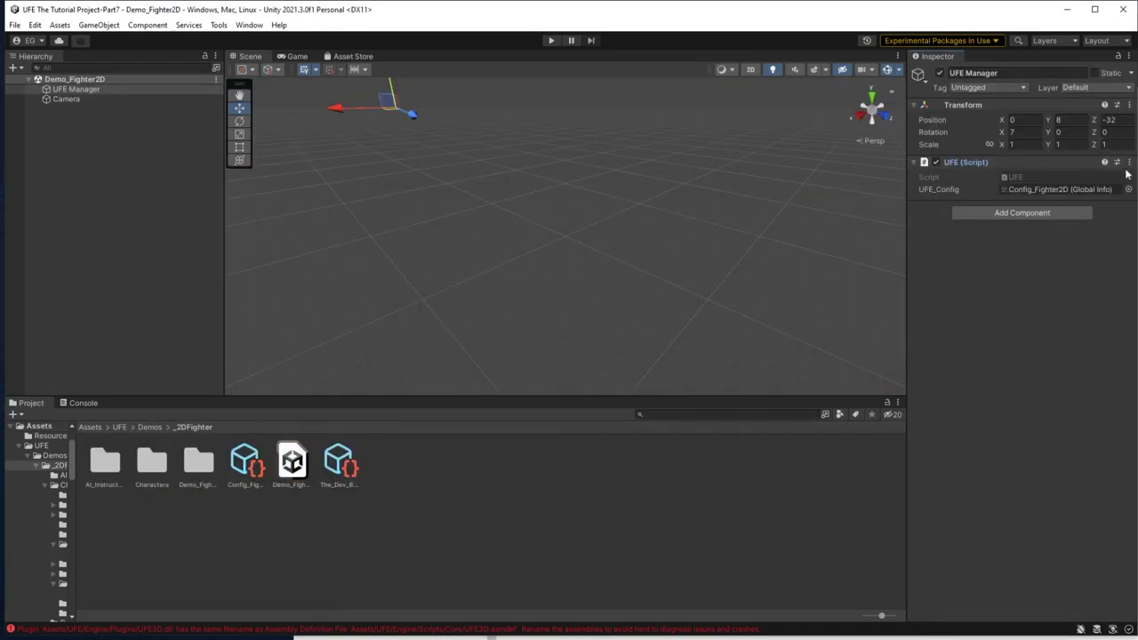
Open the UFE (Script) component's script with Edit Script, then minimise the browser
{"action": "left_click", "coordinate": [1129, 162]}
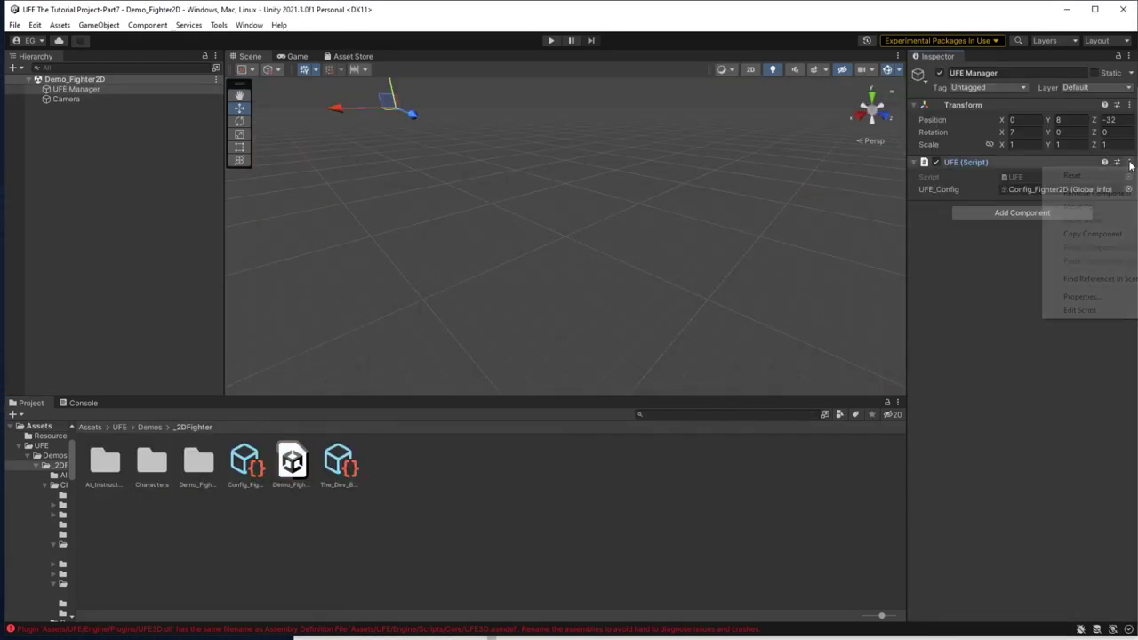
{"action": "left_click", "coordinate": [1079, 309]}
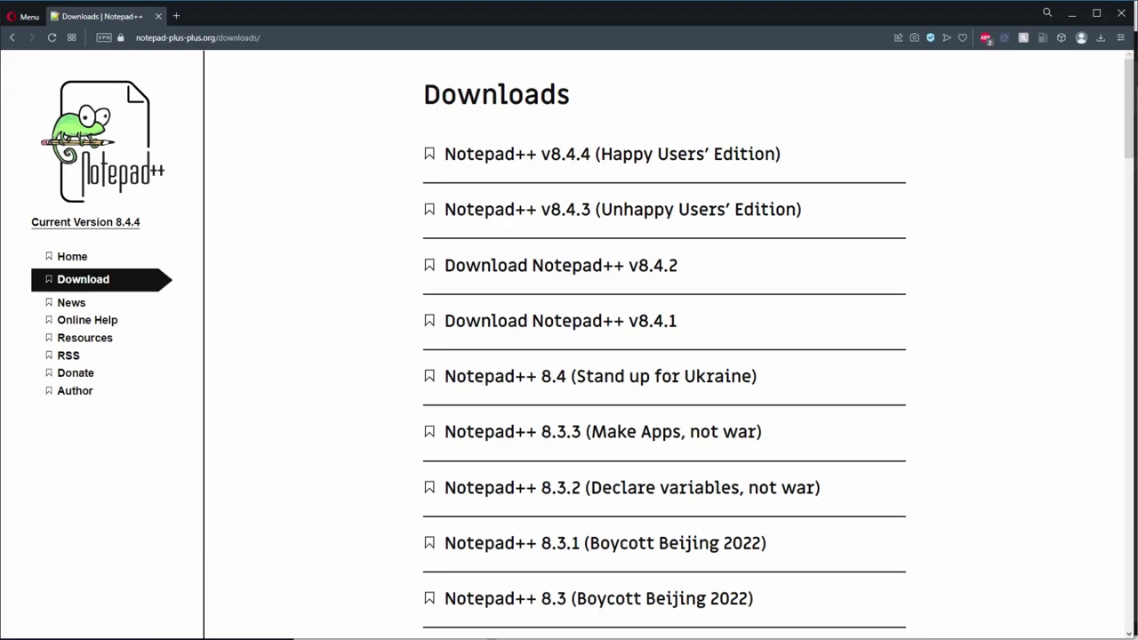
{"action": "left_click", "coordinate": [1072, 12]}
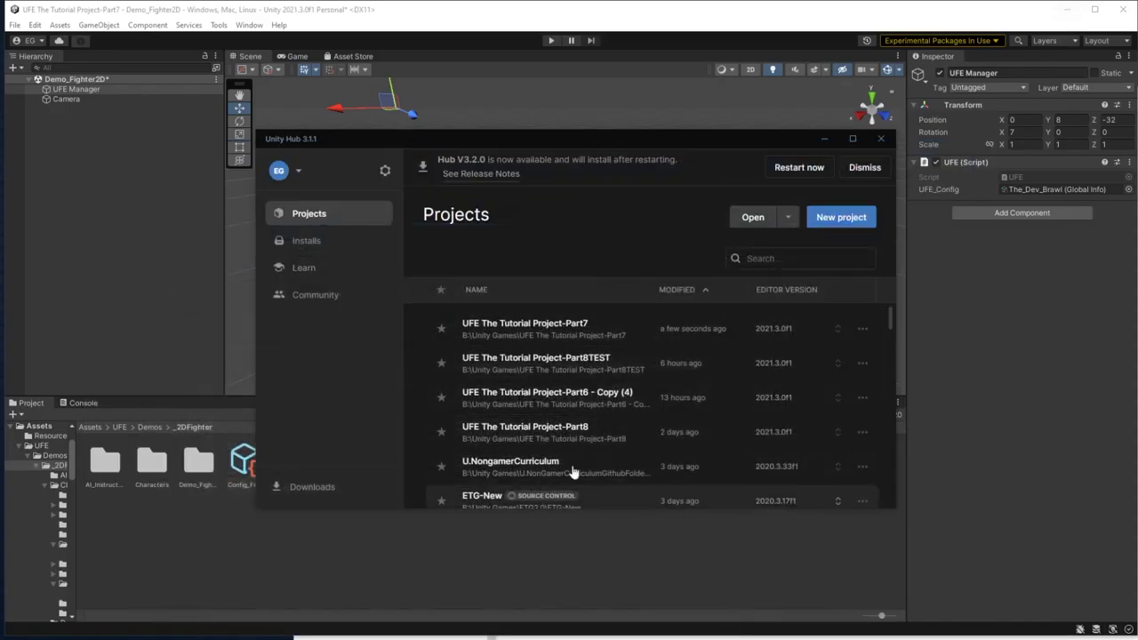
Browse to UFE The Tutorial Project-Part7 > Assets > UFE > Demos in File Explorer
{"action": "left_click", "coordinate": [861, 328]}
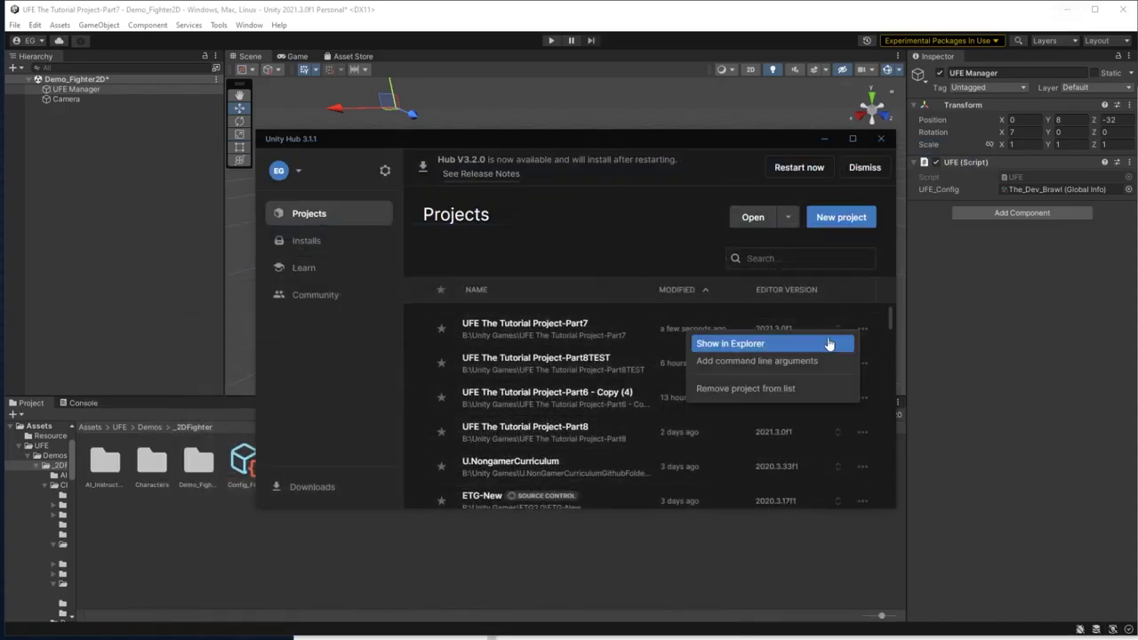
{"action": "left_click", "coordinate": [829, 343]}
{"action": "scroll", "coordinate": [783, 329], "scroll_direction": "down", "scroll_amount": 3}
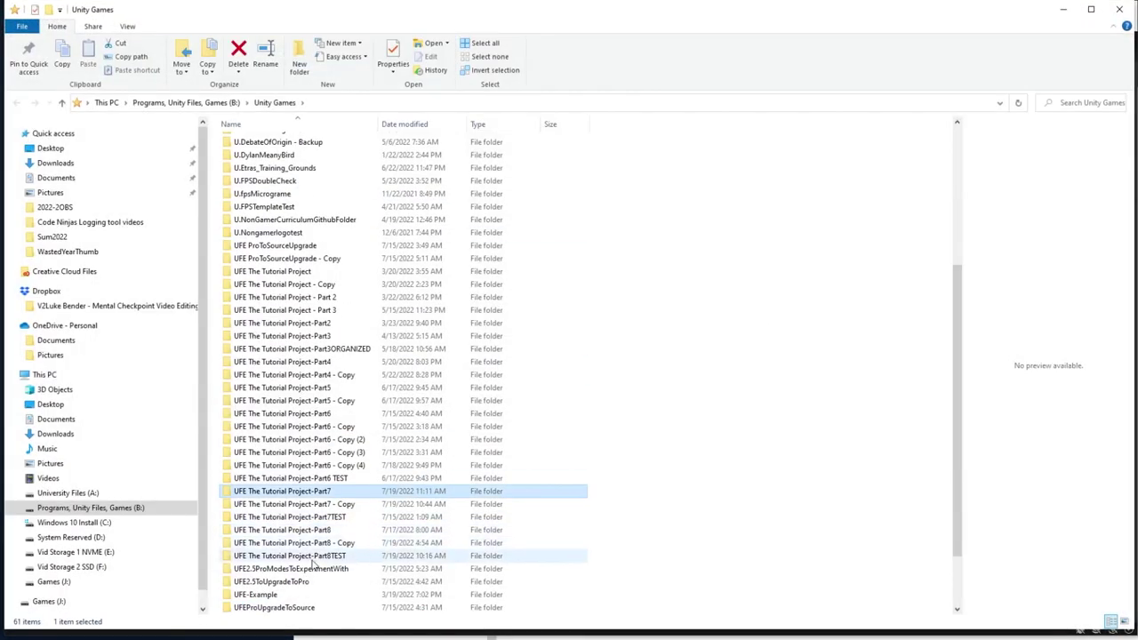
{"action": "double_click", "coordinate": [328, 492]}
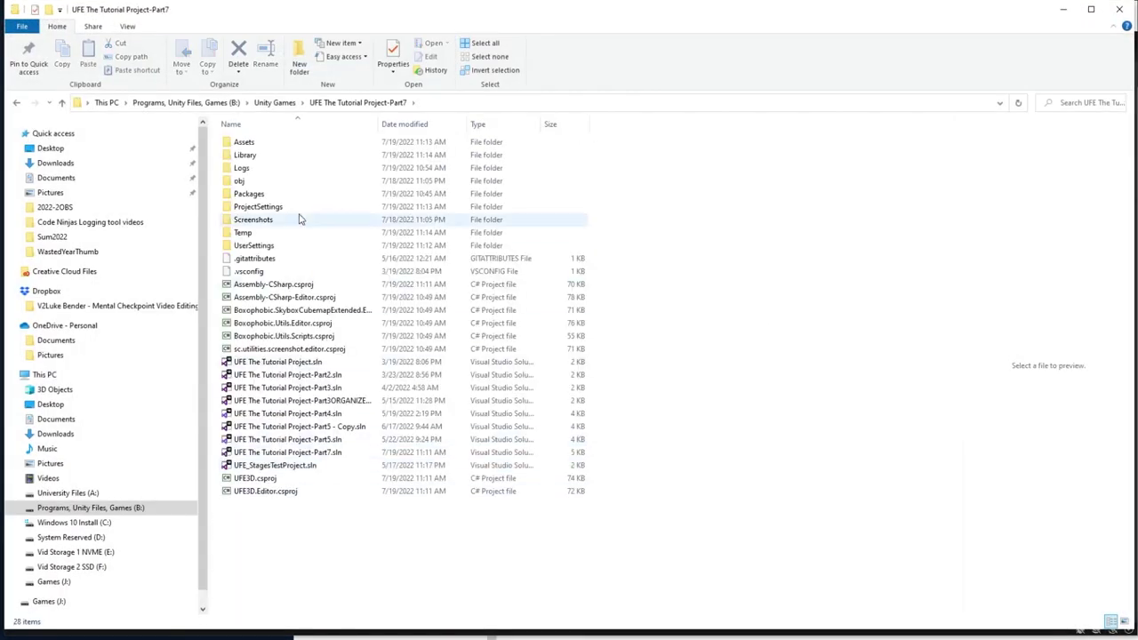
{"action": "double_click", "coordinate": [247, 143]}
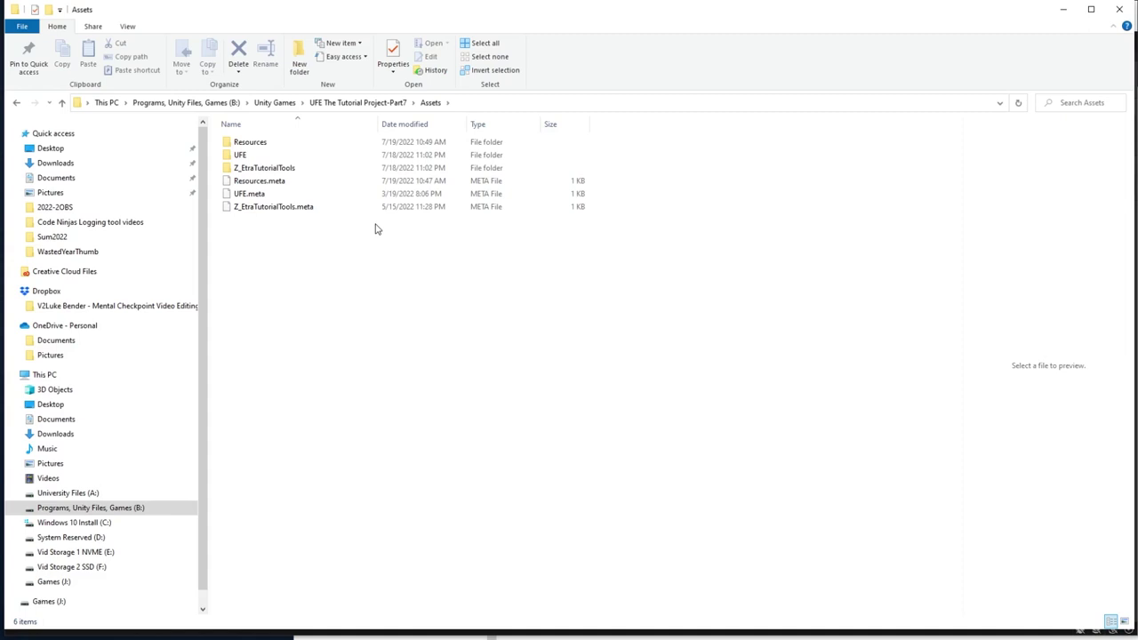
{"action": "double_click", "coordinate": [289, 160]}
{"action": "double_click", "coordinate": [249, 144]}
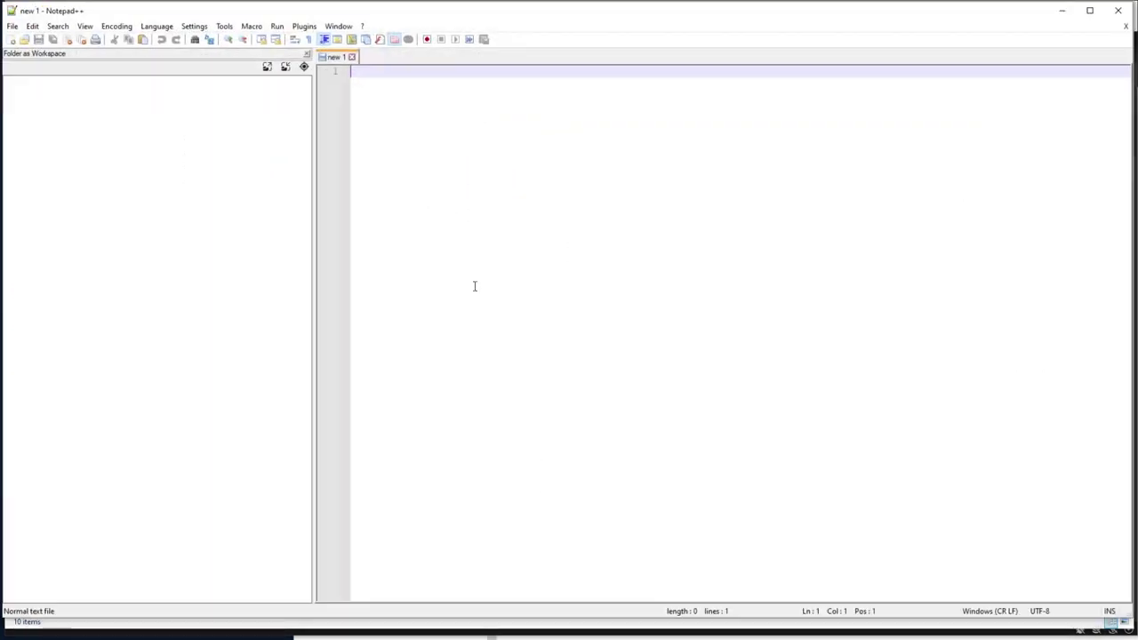
Load the _2DFighter folder as a workspace and open Config_Fighter2D.asset and The_Dev_Brawl.asset
{"action": "left_click_drag", "start_coordinate": [455, 4], "coordinate": [666, 241]}
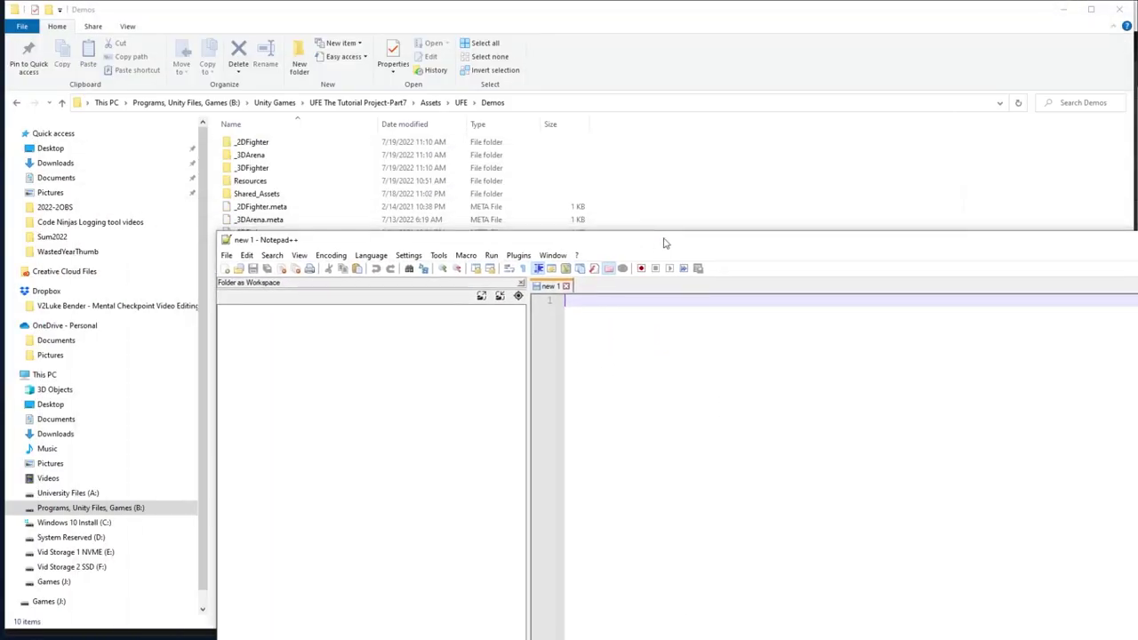
{"action": "left_click", "coordinate": [290, 145]}
{"action": "mouse_move", "coordinate": [287, 140]}
{"action": "left_mouse_down"}
{"action": "mouse_move", "coordinate": [356, 378]}
{"action": "mouse_move", "coordinate": [293, 145]}
{"action": "left_mouse_up"}
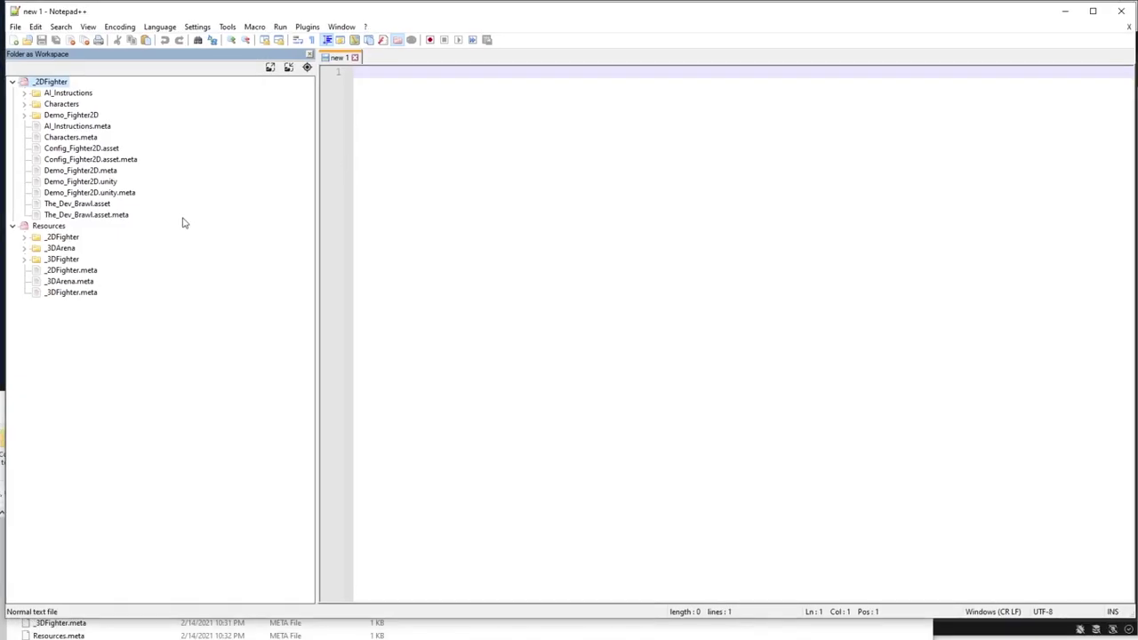
{"action": "double_click", "coordinate": [100, 150]}
{"action": "left_click", "coordinate": [95, 207]}
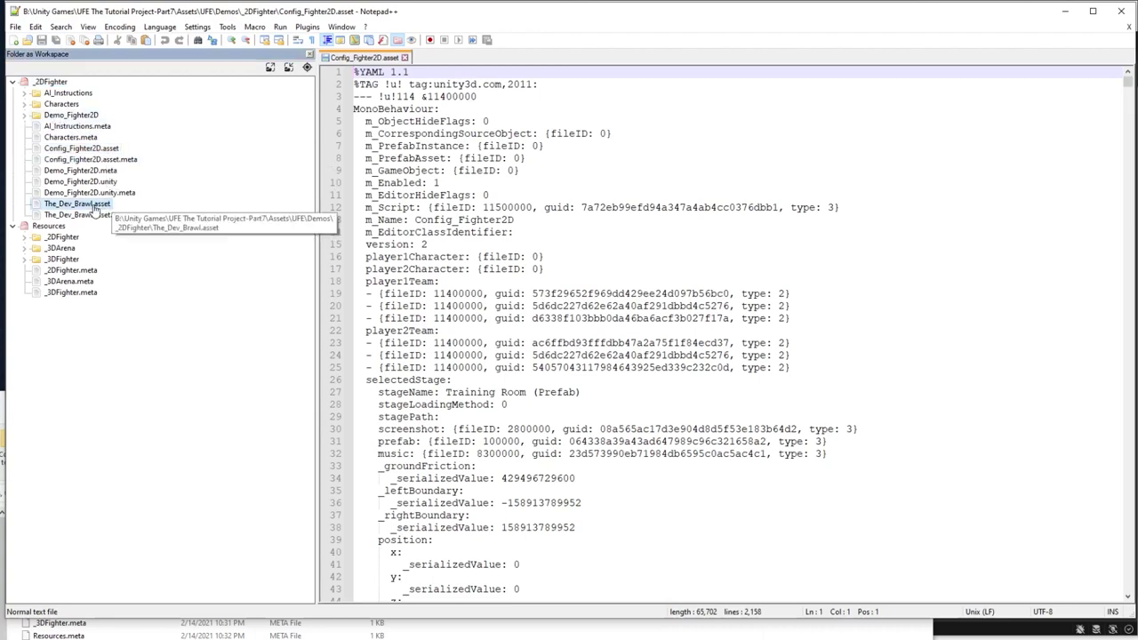
{"action": "double_click", "coordinate": [95, 206]}
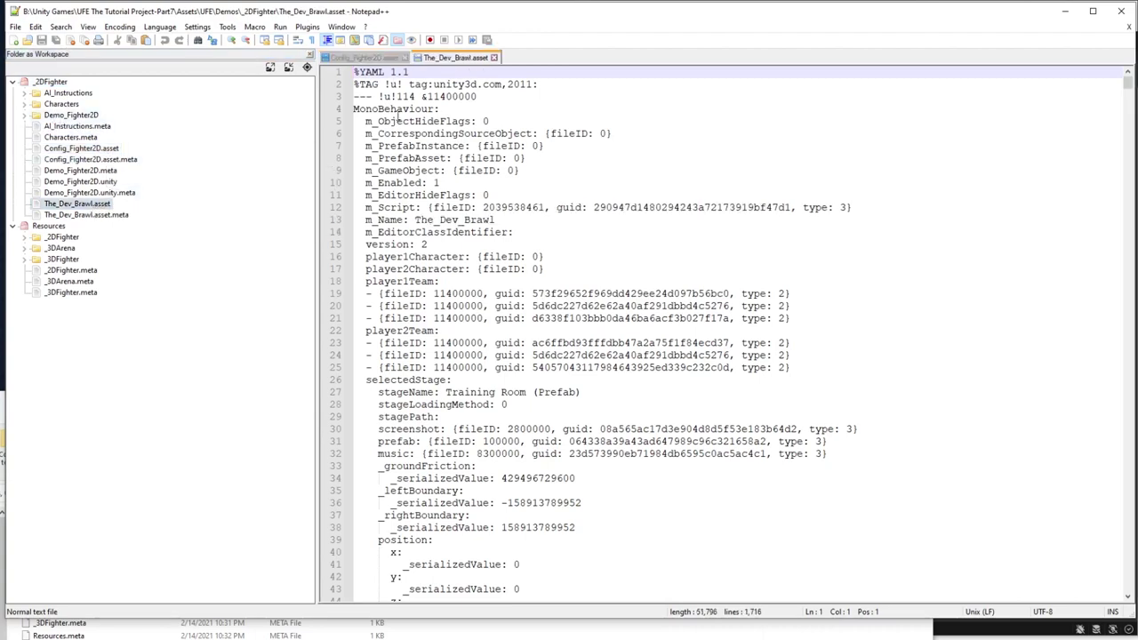
Paste Config_Fighter2D's line-12 m_Script entry over The_Dev_Brawl's, then save all files
{"action": "left_click_drag", "start_coordinate": [362, 207], "coordinate": [852, 207]}
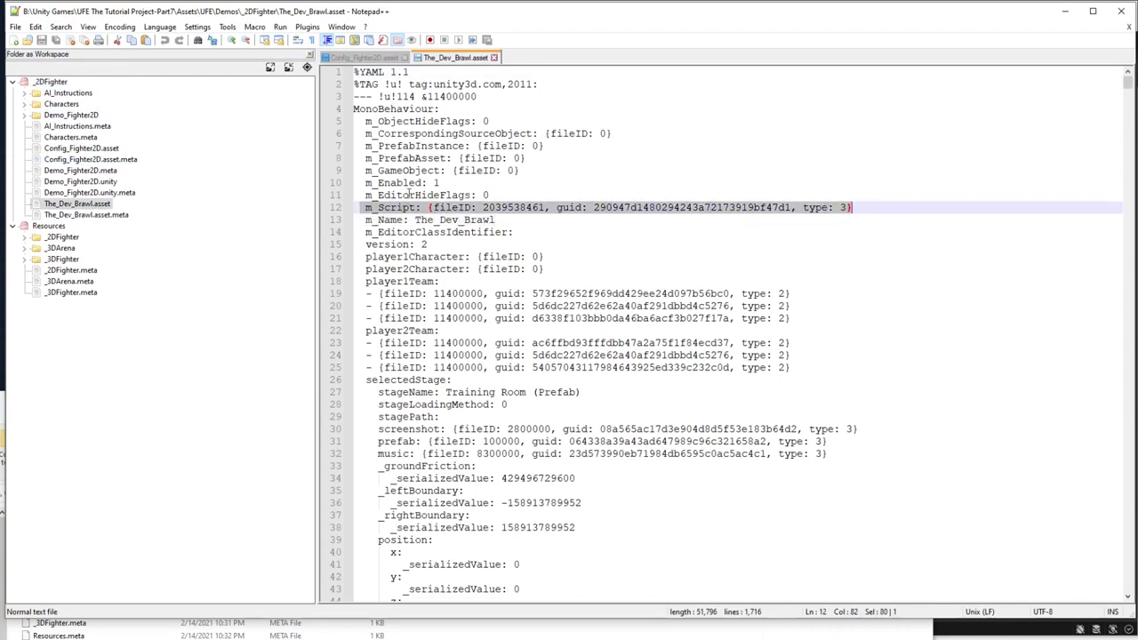
{"action": "left_click", "coordinate": [343, 59]}
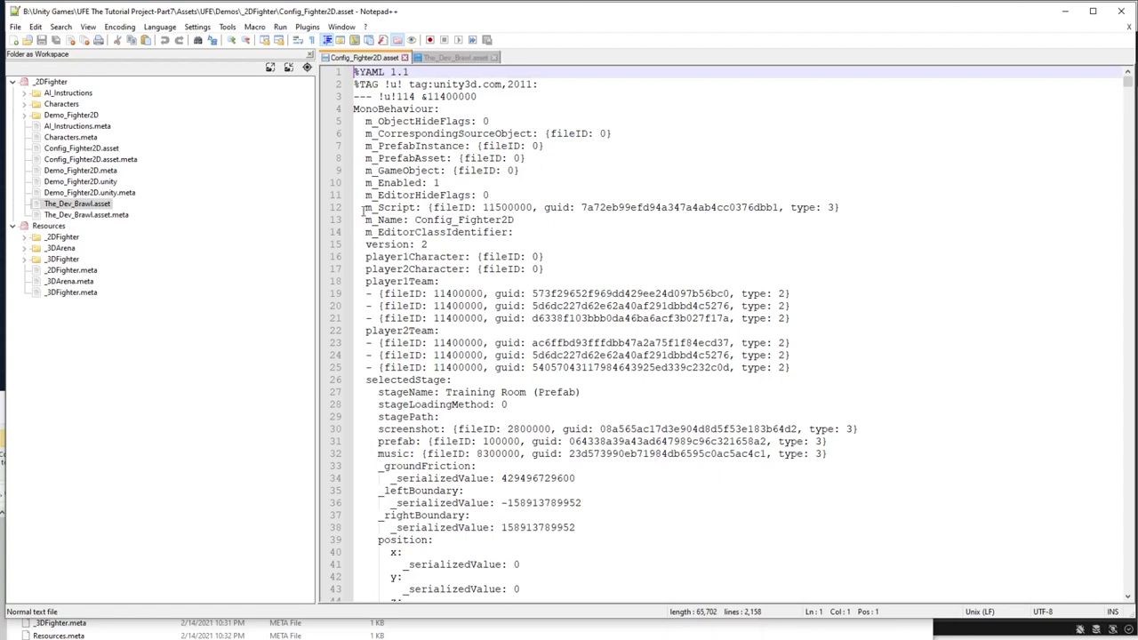
{"action": "left_click_drag", "start_coordinate": [365, 210], "coordinate": [853, 210]}
{"action": "key", "text": "ctrl+c"}
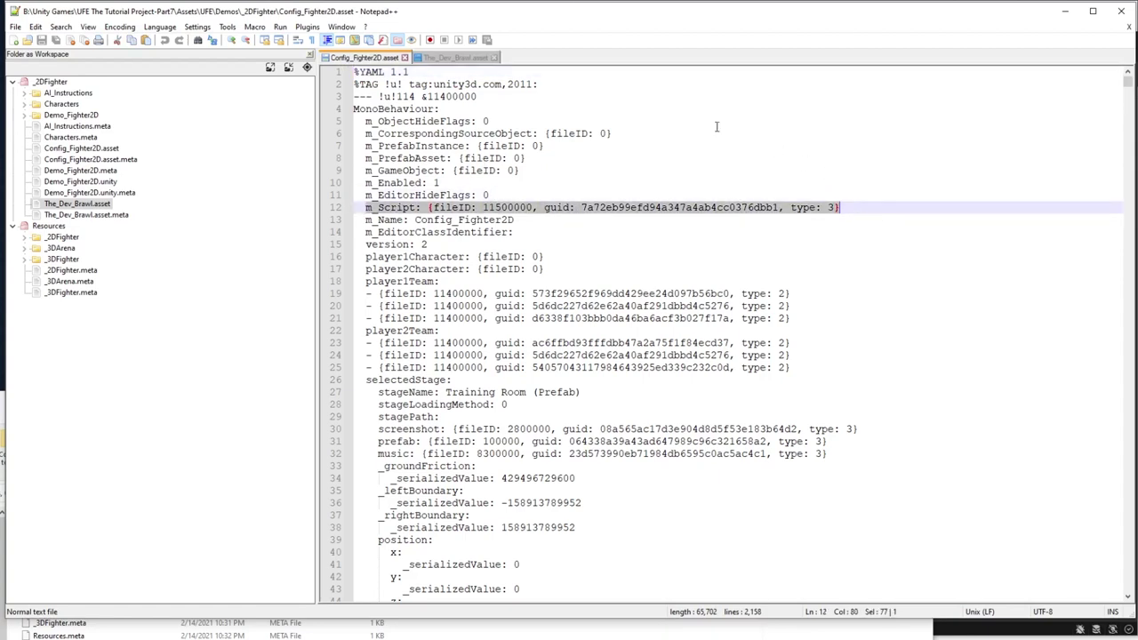
{"action": "left_click", "coordinate": [433, 59]}
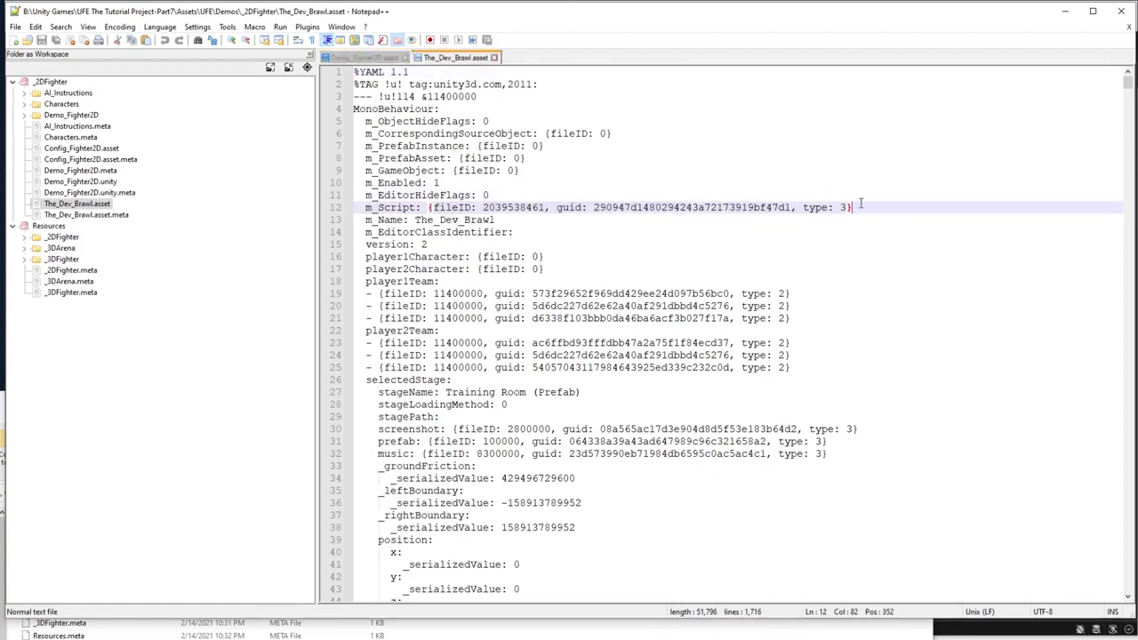
{"action": "left_click_drag", "start_coordinate": [862, 207], "coordinate": [365, 210]}
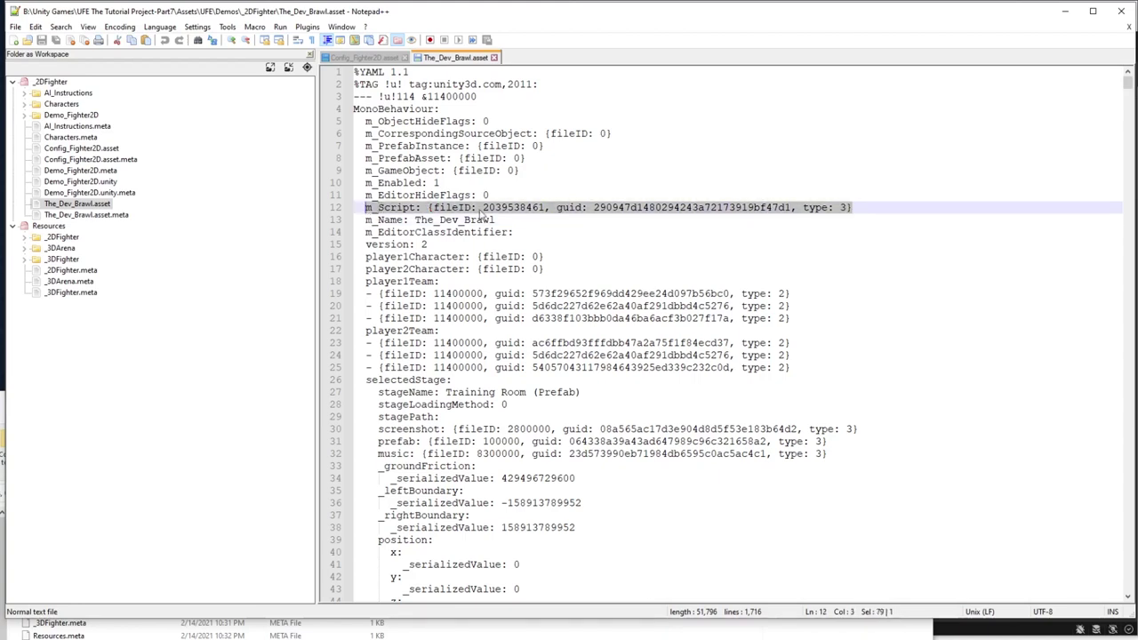
{"action": "key", "text": "ctrl+v"}
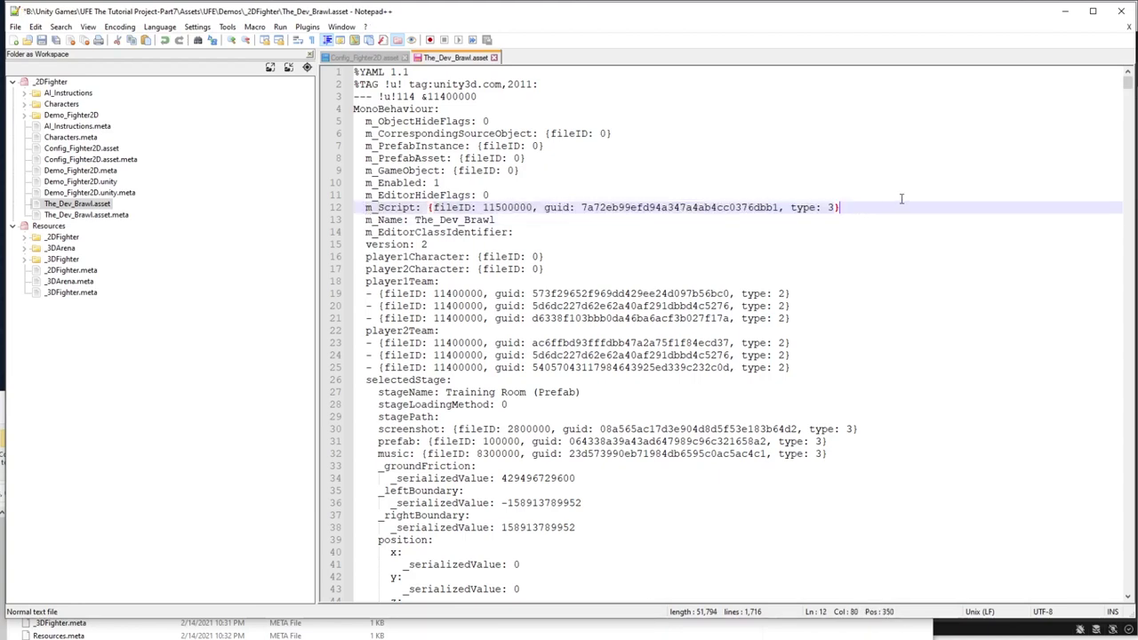
{"action": "left_click", "coordinate": [56, 40]}
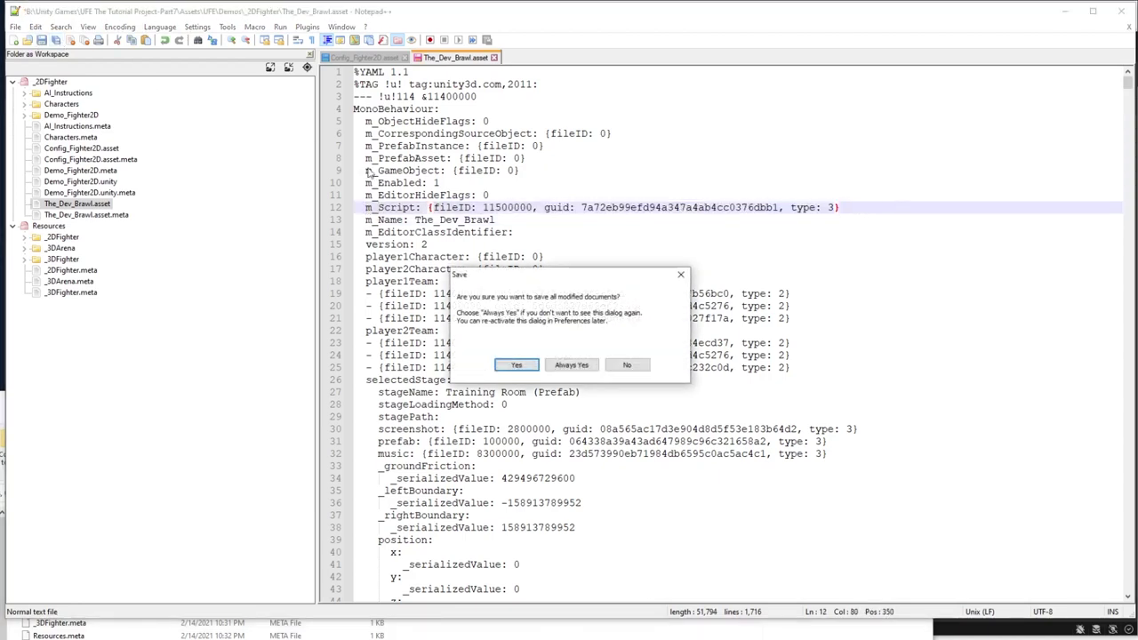
{"action": "left_click", "coordinate": [519, 365]}
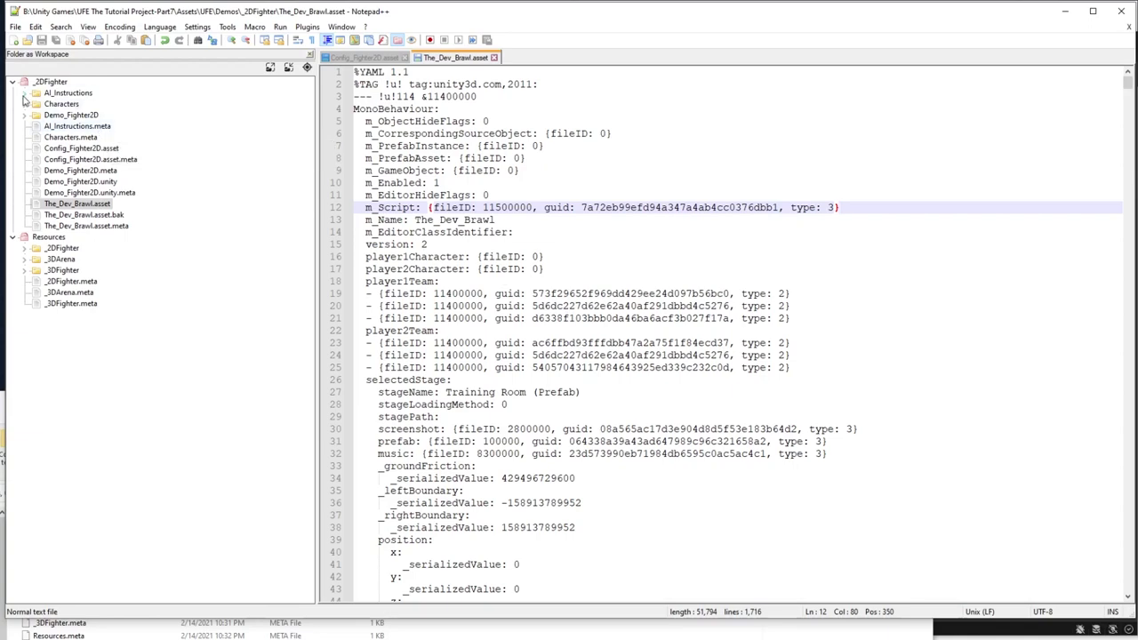
Open BlockOnly.asset and OverlyAggressive.asset from the AI_Instructions folder
{"action": "left_click", "coordinate": [25, 93]}
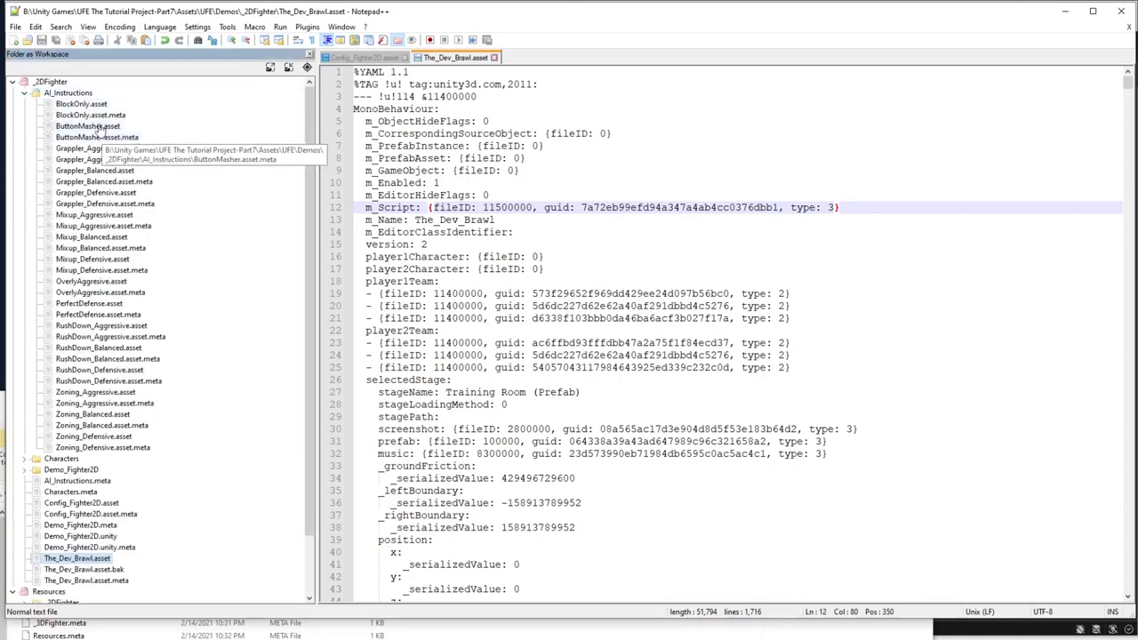
{"action": "double_click", "coordinate": [80, 104]}
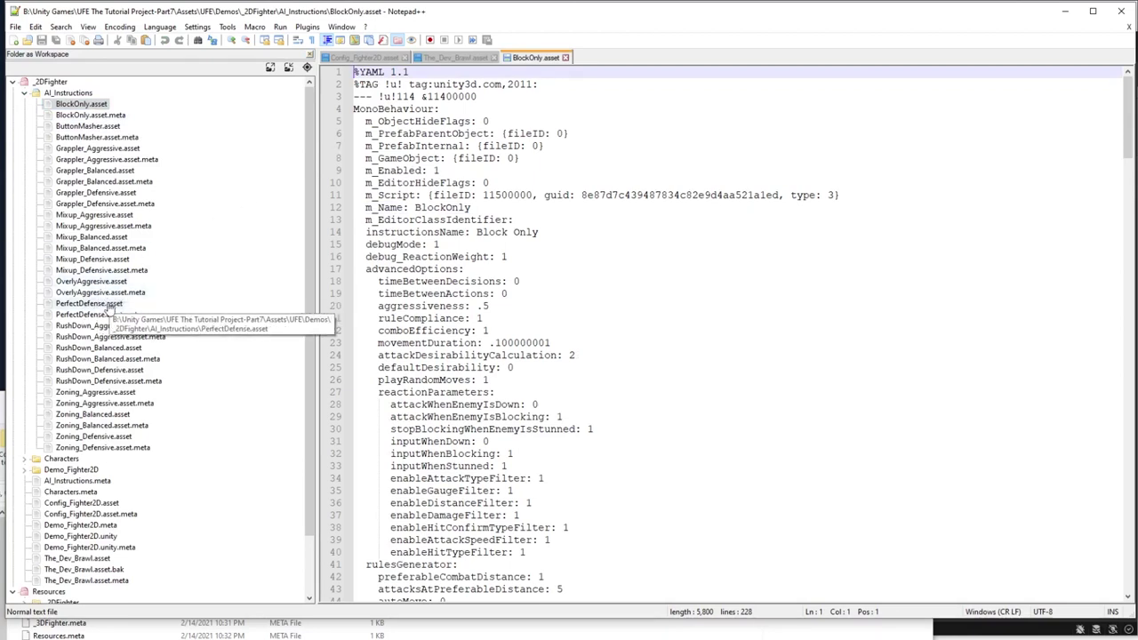
{"action": "double_click", "coordinate": [101, 283]}
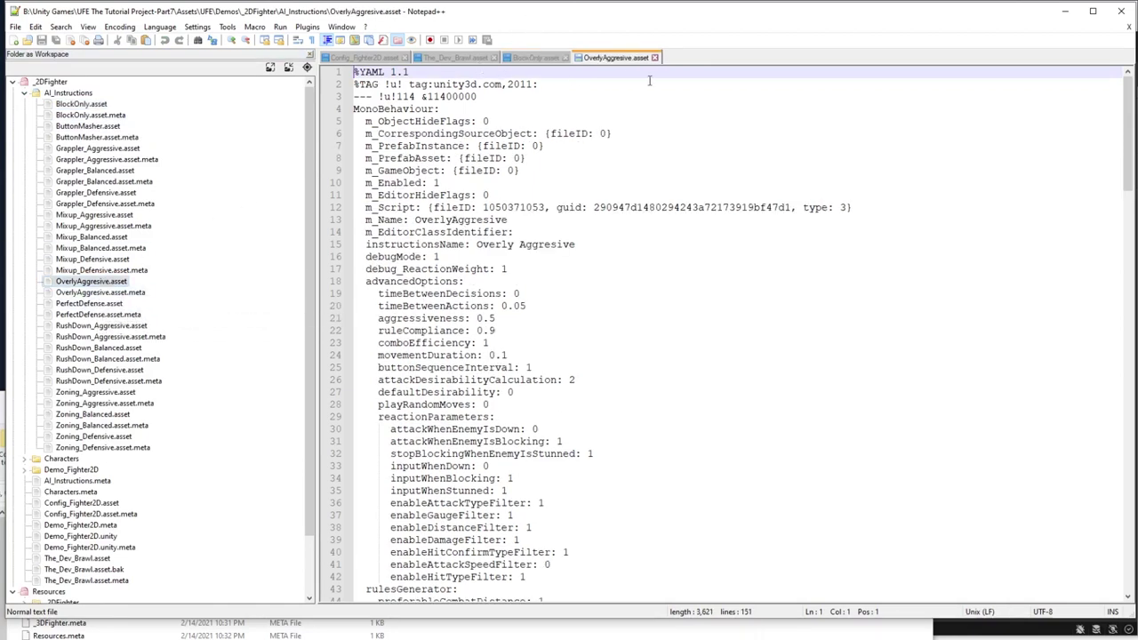
{"action": "left_click", "coordinate": [536, 58]}
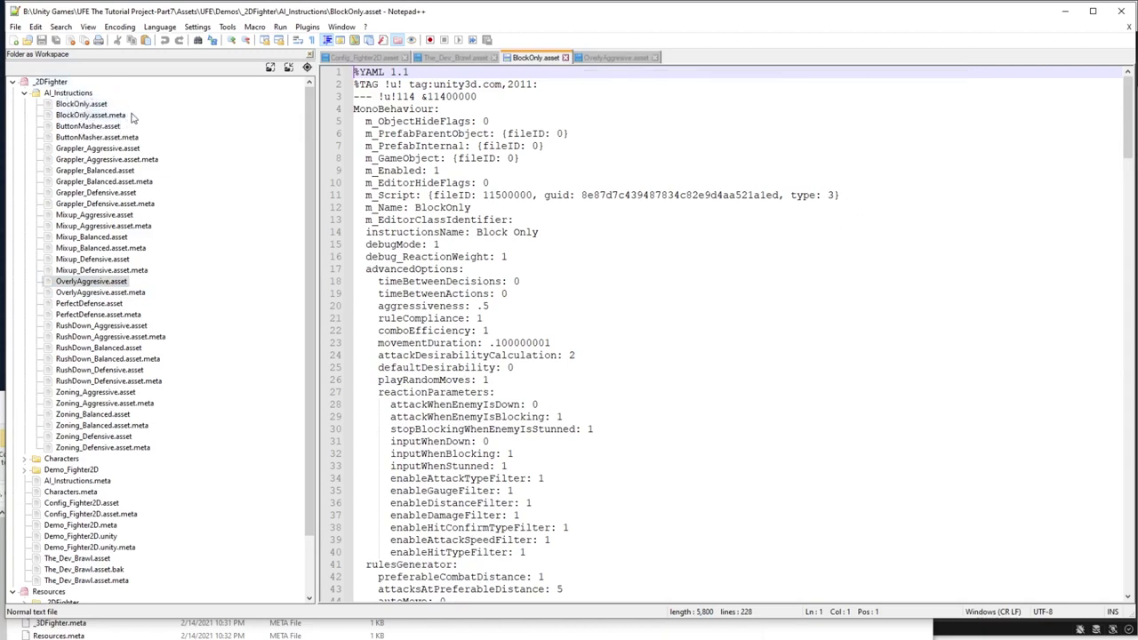
{"action": "right_click", "coordinate": [69, 95]}
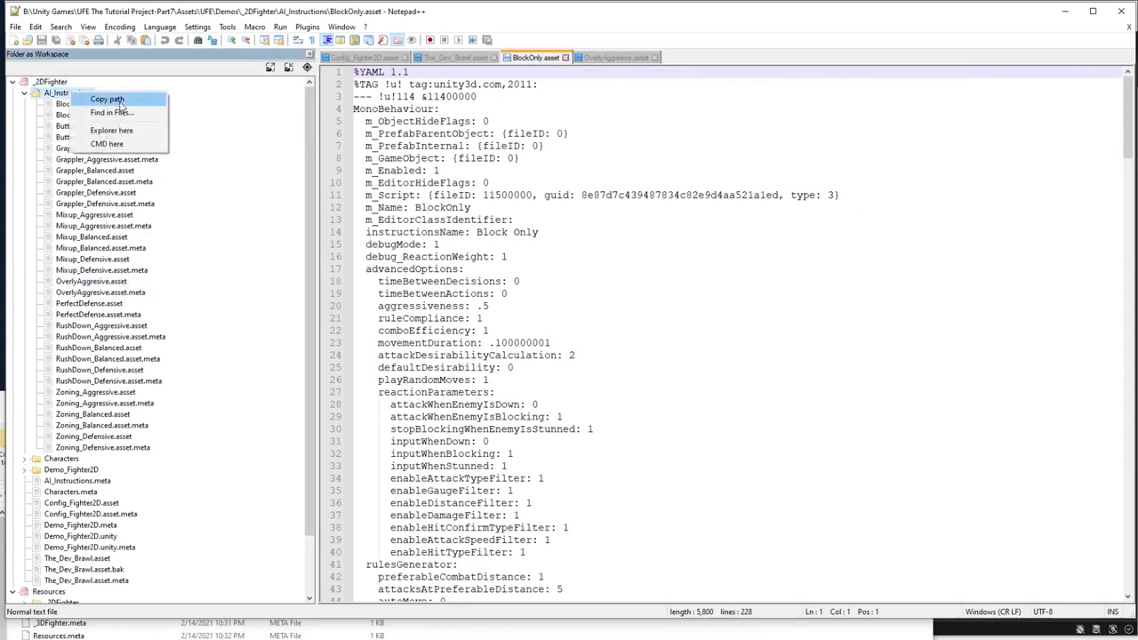
{"action": "left_click", "coordinate": [112, 113]}
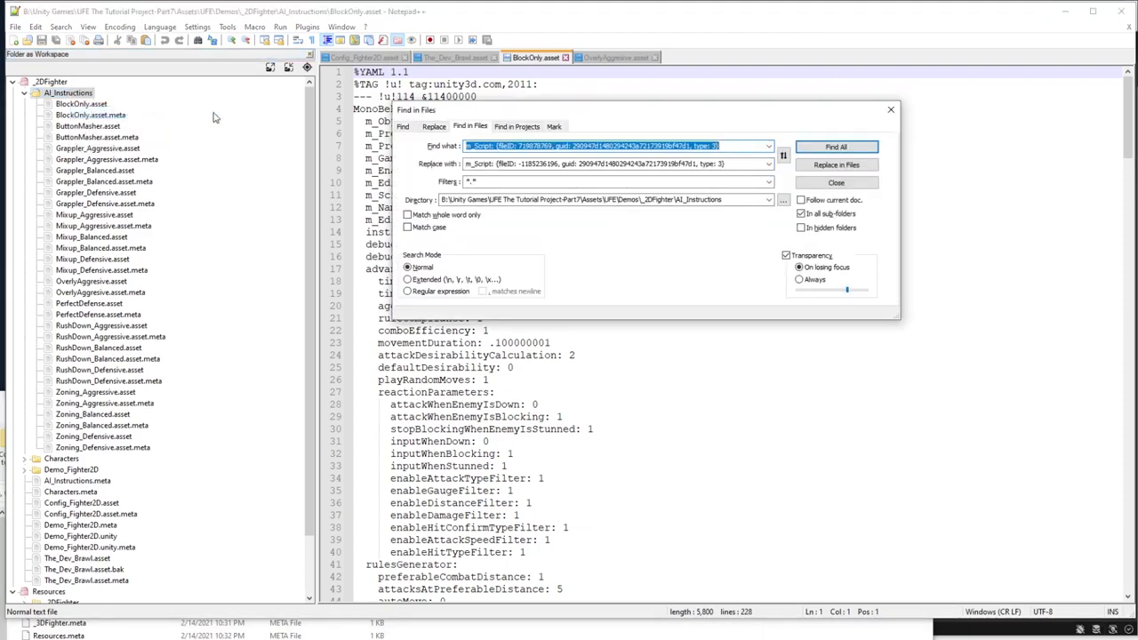
{"action": "left_click_drag", "start_coordinate": [672, 112], "coordinate": [771, 330]}
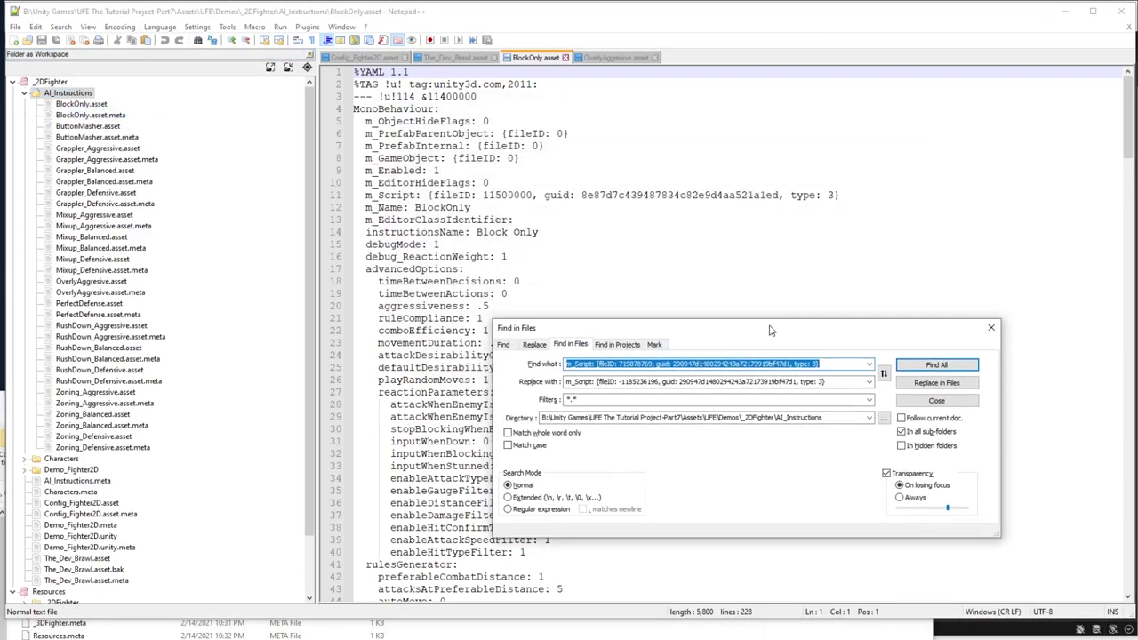
{"action": "left_click", "coordinate": [613, 58]}
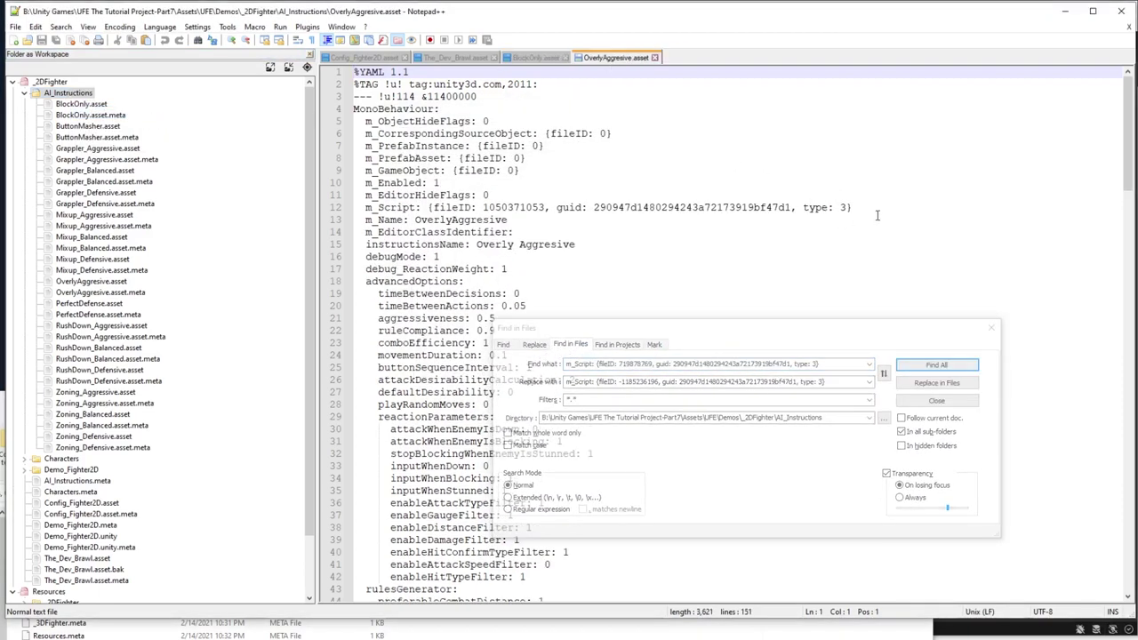
{"action": "left_click_drag", "start_coordinate": [854, 208], "coordinate": [366, 203]}
{"action": "key", "text": "ctrl+c"}
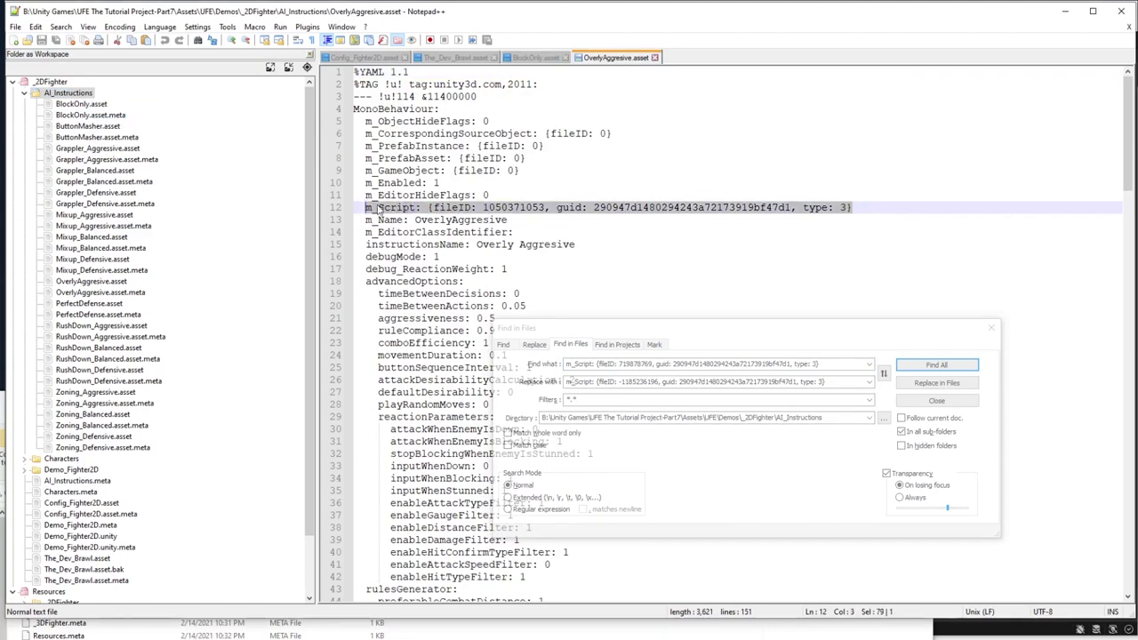
{"action": "triple_click", "coordinate": [711, 364]}
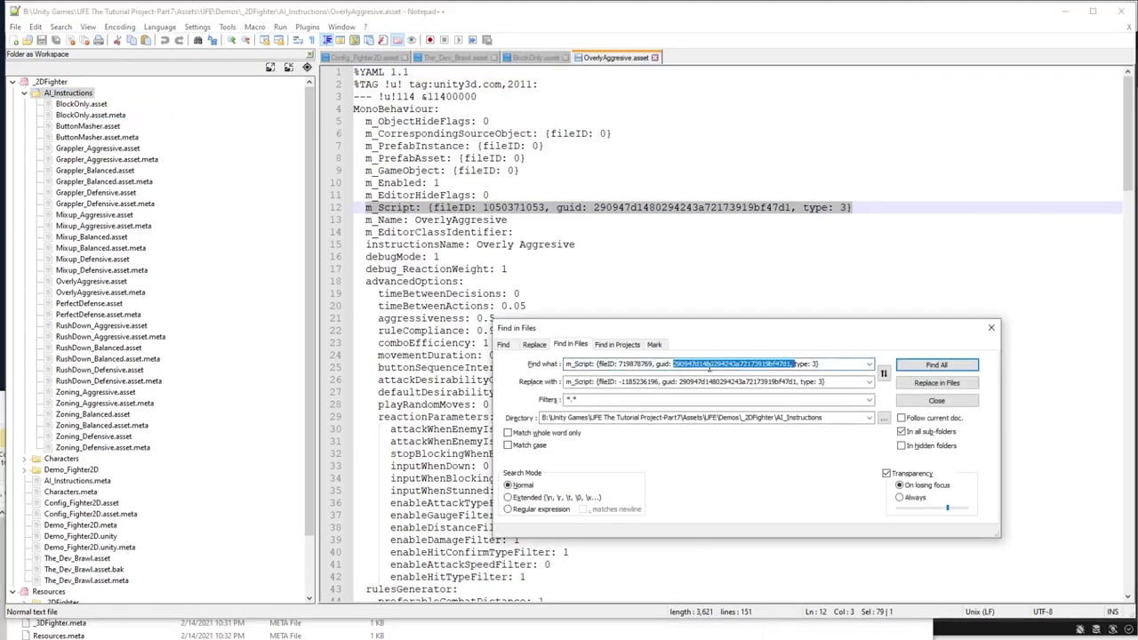
{"action": "key", "text": "ctrl+v"}
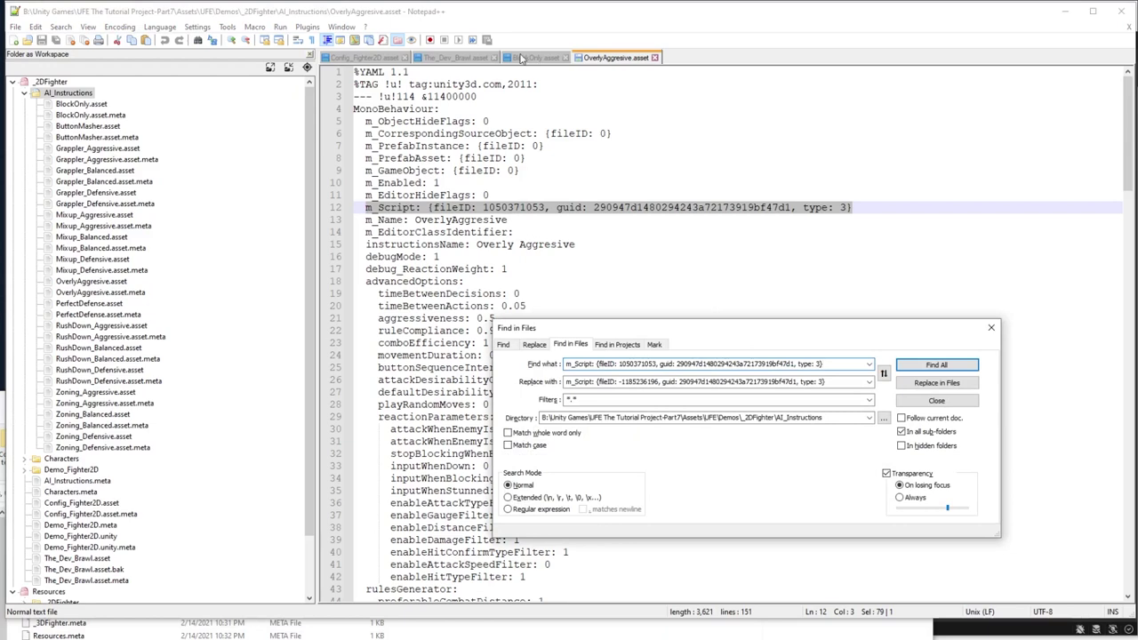
Use BlockOnly's fileID 11500000 m_Script line as replacement and replace in files, 2 occurrences
{"action": "left_click", "coordinate": [525, 58]}
{"action": "left_click_drag", "start_coordinate": [861, 198], "coordinate": [365, 202]}
{"action": "key", "text": "ctrl+c"}
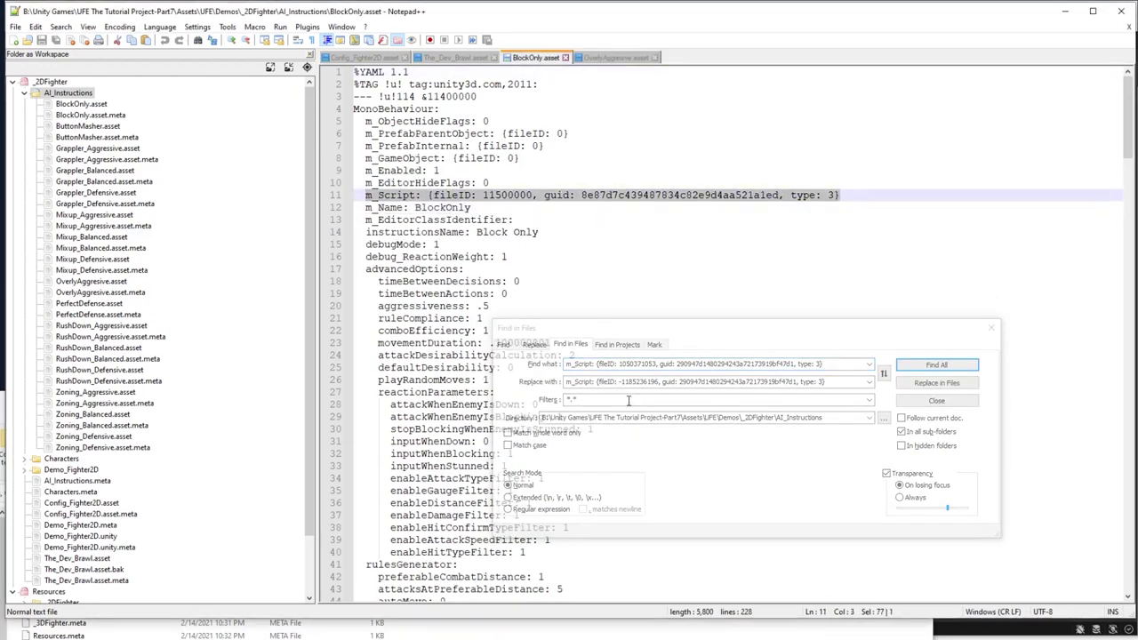
{"action": "left_click", "coordinate": [711, 381]}
{"action": "key", "text": "ctrl+v"}
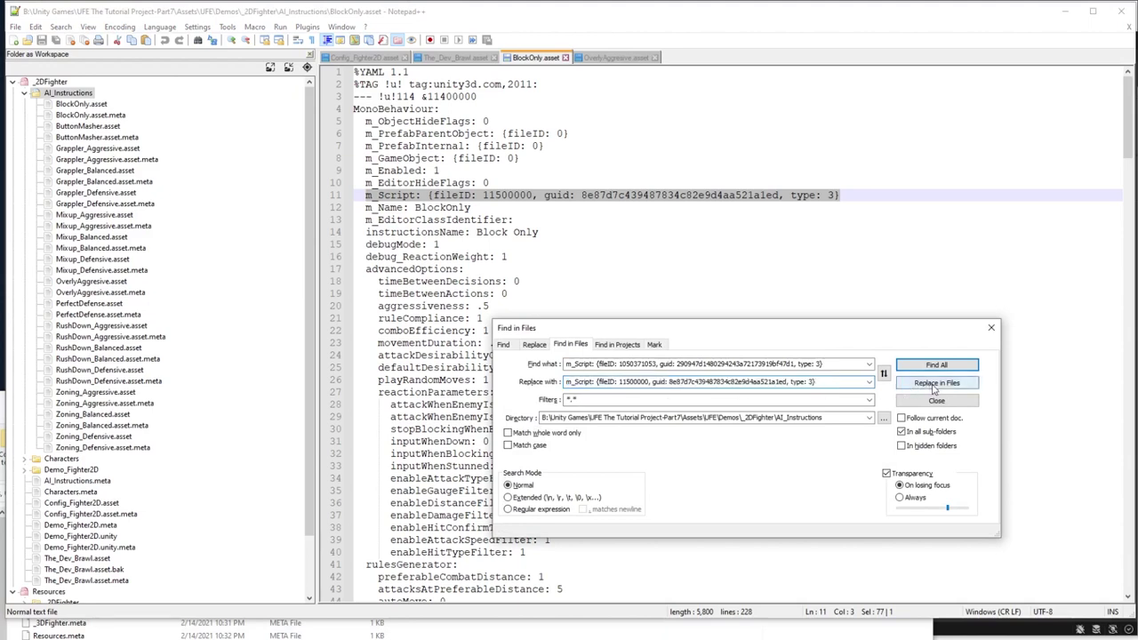
{"action": "left_click", "coordinate": [933, 388]}
{"action": "left_click", "coordinate": [618, 391]}
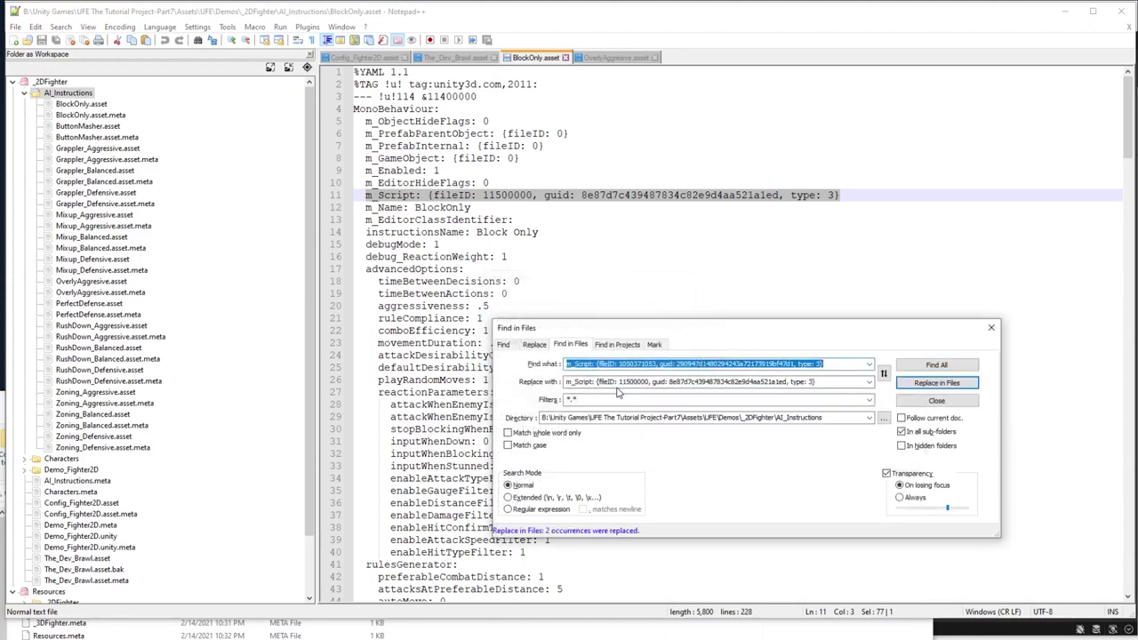
{"action": "left_click_drag", "start_coordinate": [678, 341], "coordinate": [642, 202]}
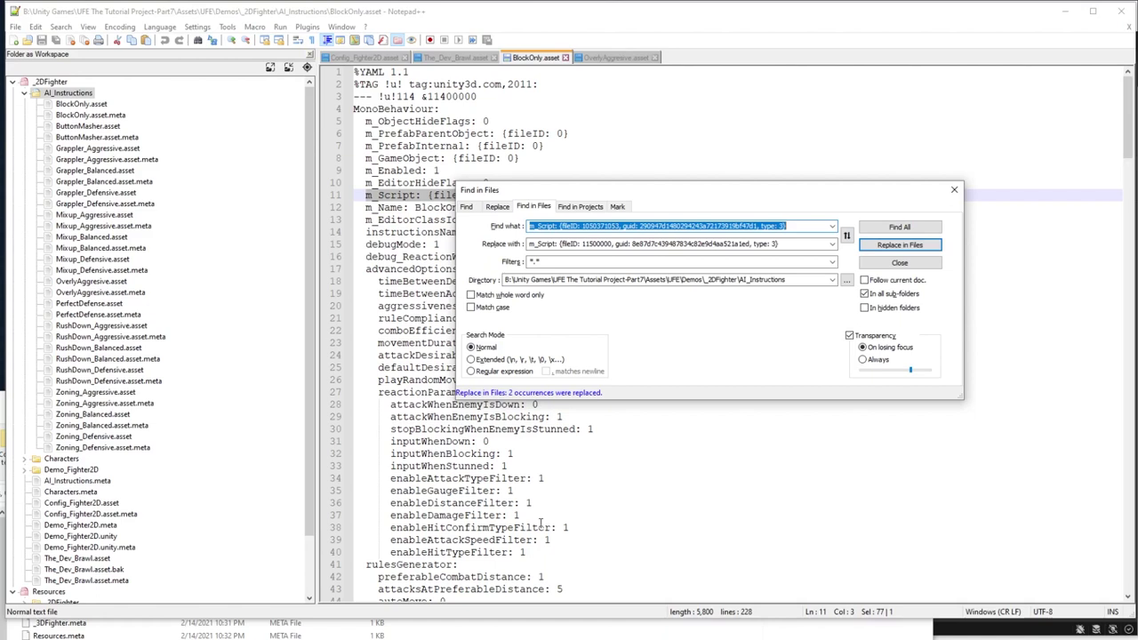
Open Jeff.asset and Robot_Kyle.asset from the Characters folder
{"action": "left_click", "coordinate": [24, 93]}
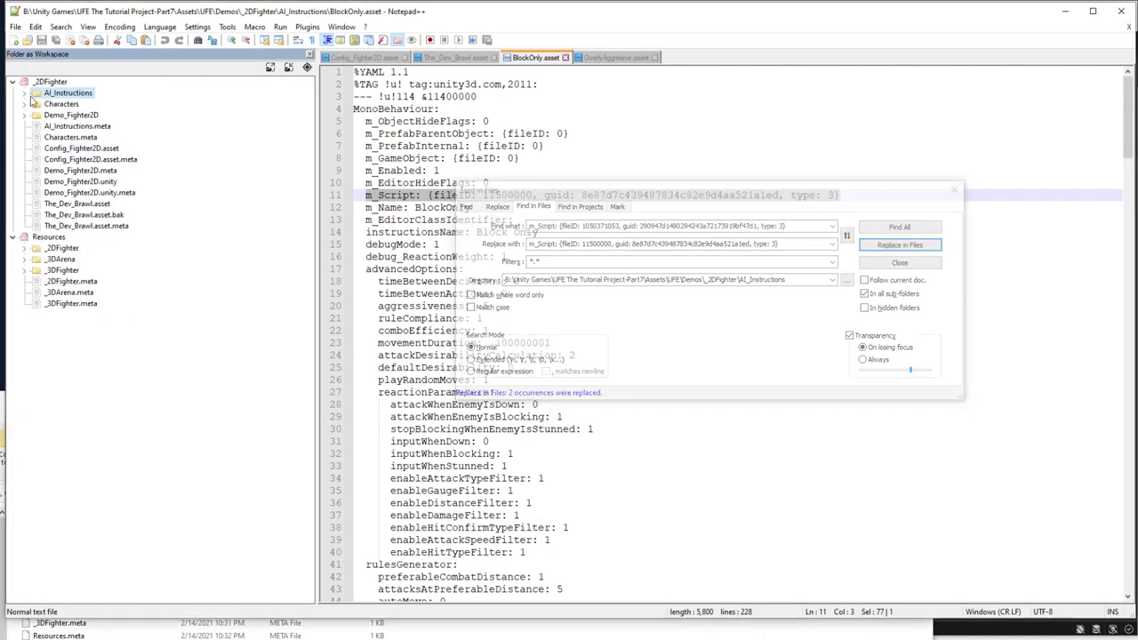
{"action": "left_click", "coordinate": [25, 105]}
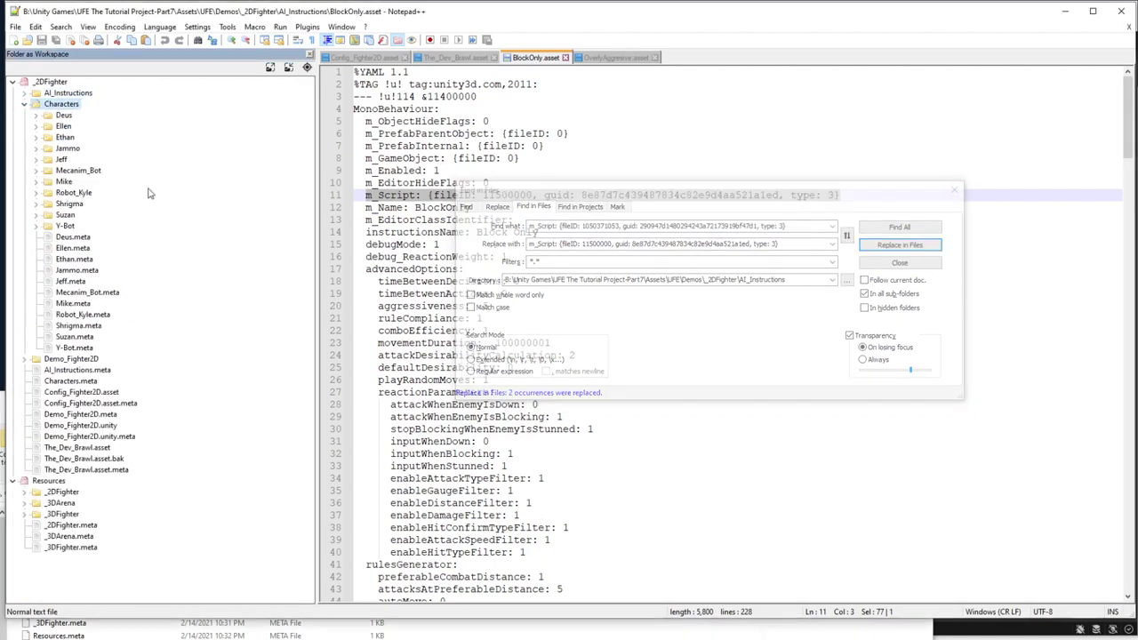
{"action": "left_click", "coordinate": [35, 160]}
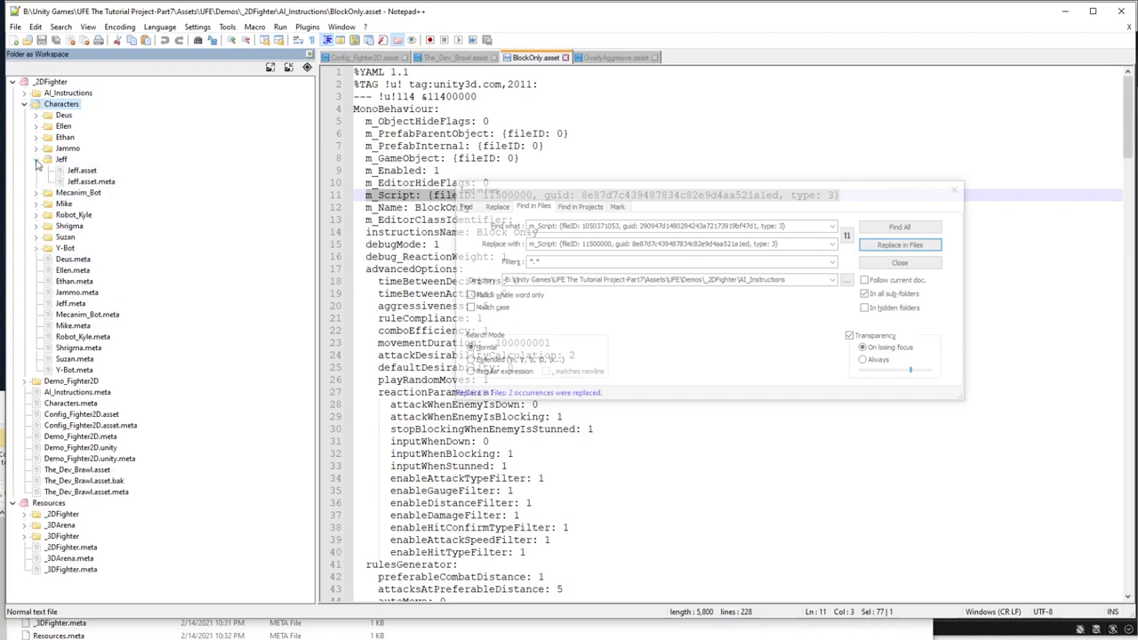
{"action": "double_click", "coordinate": [80, 170]}
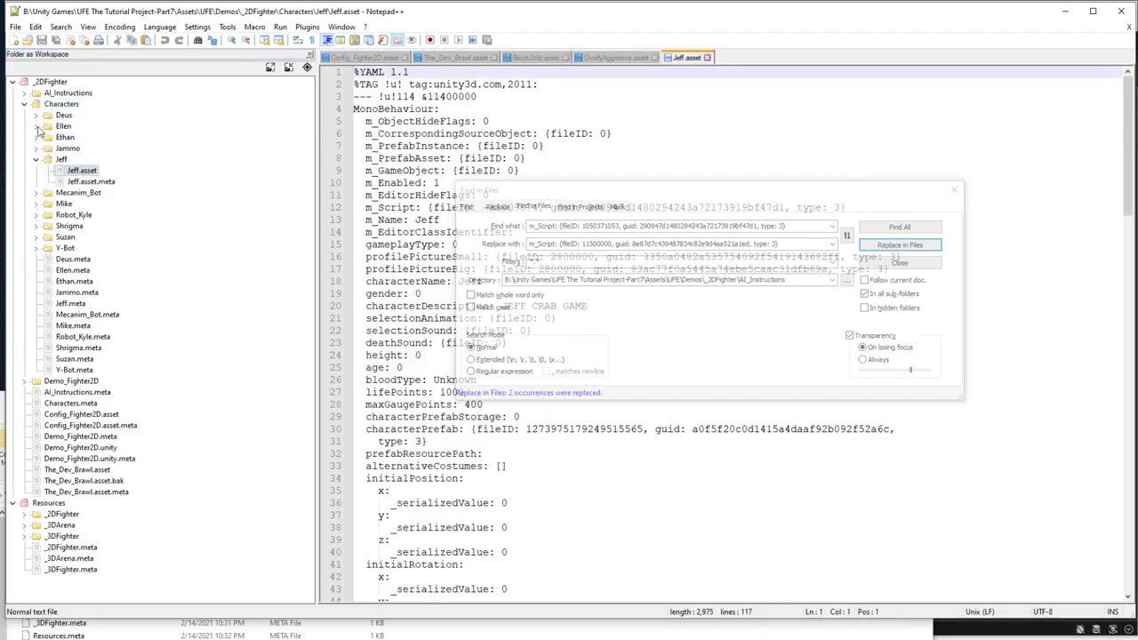
{"action": "left_click", "coordinate": [37, 215]}
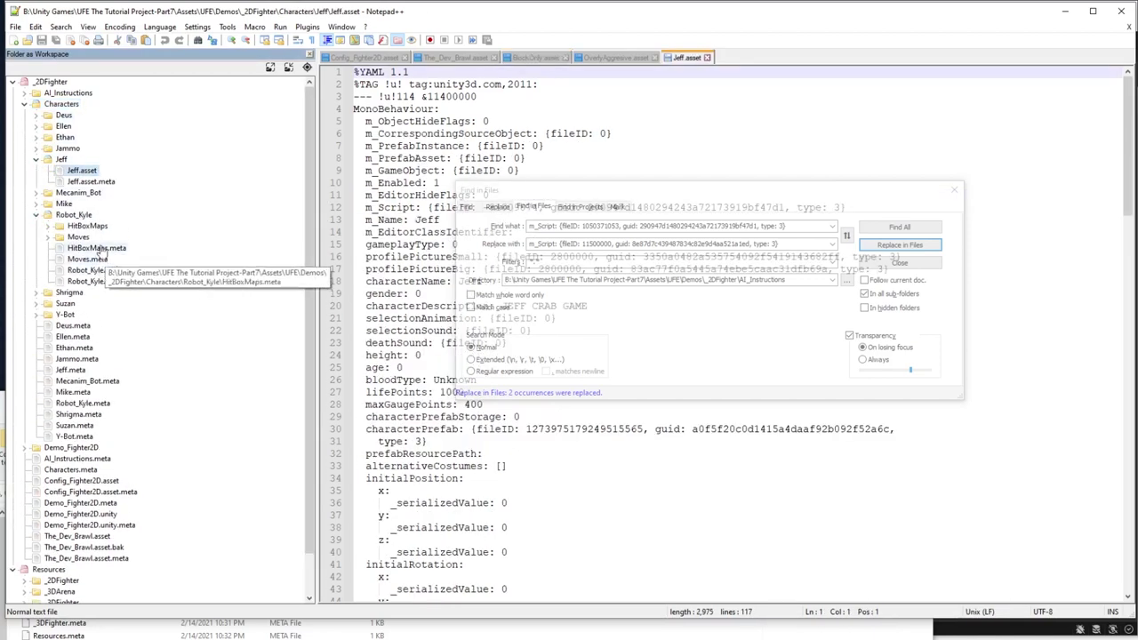
{"action": "double_click", "coordinate": [93, 270]}
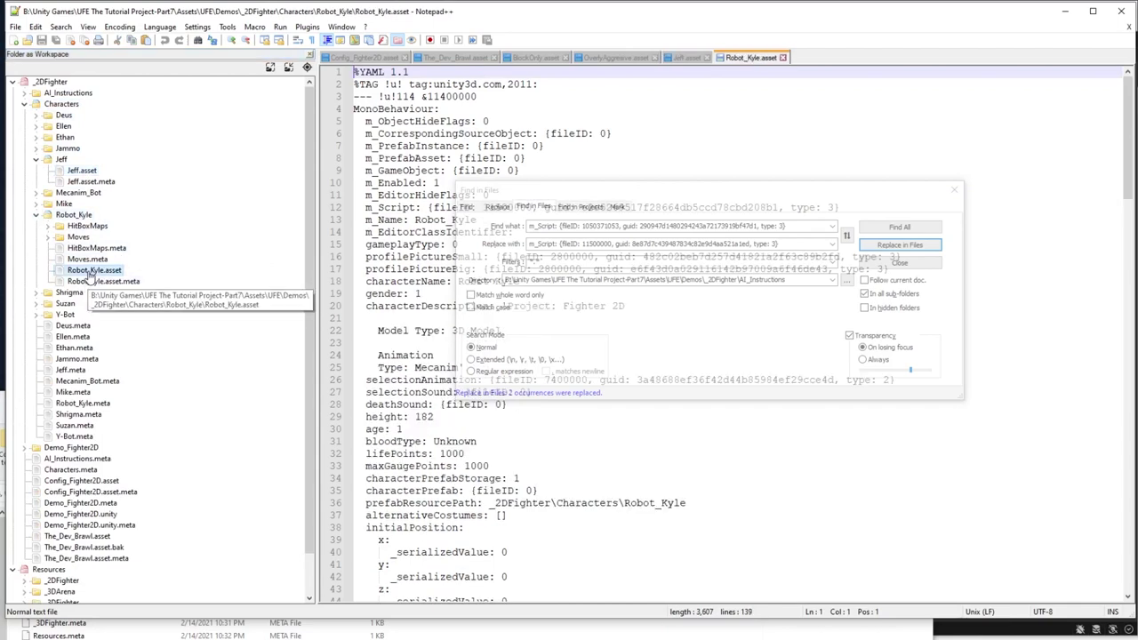
Set the Find in Files search text to Jeff's fileID -81809874 m_Script line
{"action": "left_click_drag", "start_coordinate": [747, 191], "coordinate": [976, 206]}
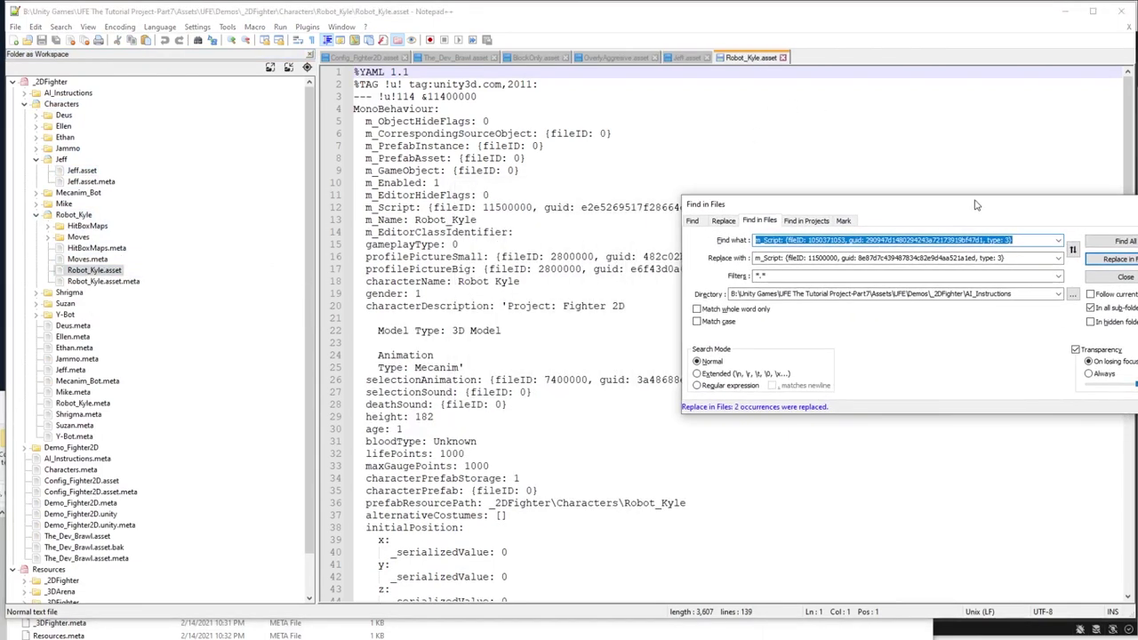
{"action": "left_click", "coordinate": [685, 60]}
{"action": "left_click_drag", "start_coordinate": [785, 204], "coordinate": [664, 234]}
{"action": "left_click_drag", "start_coordinate": [847, 213], "coordinate": [367, 208]}
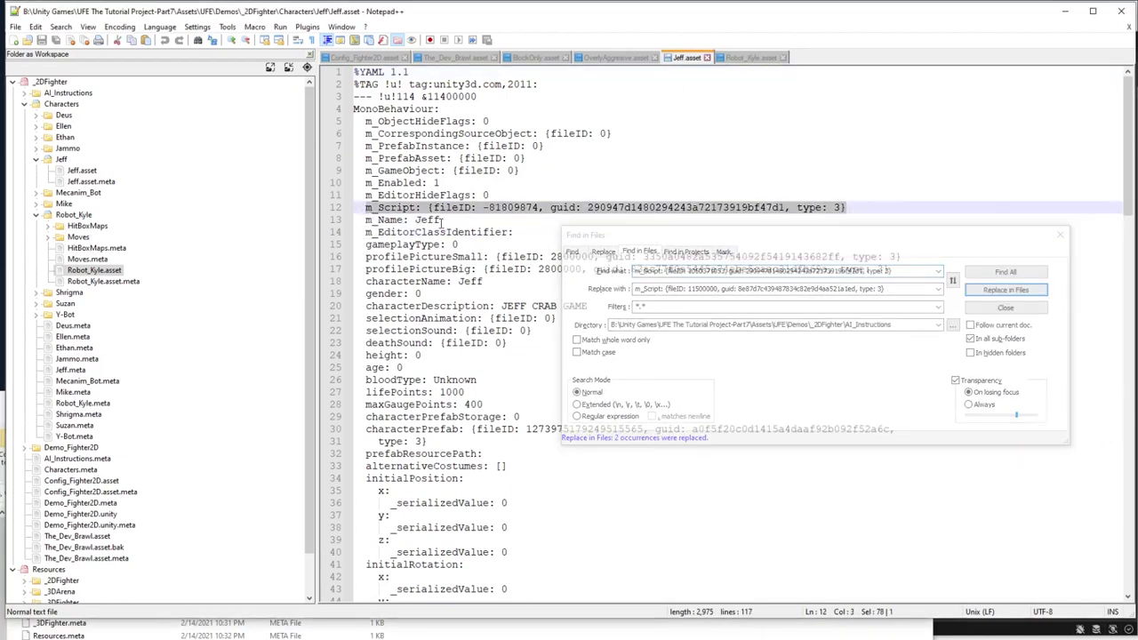
{"action": "left_click", "coordinate": [658, 273]}
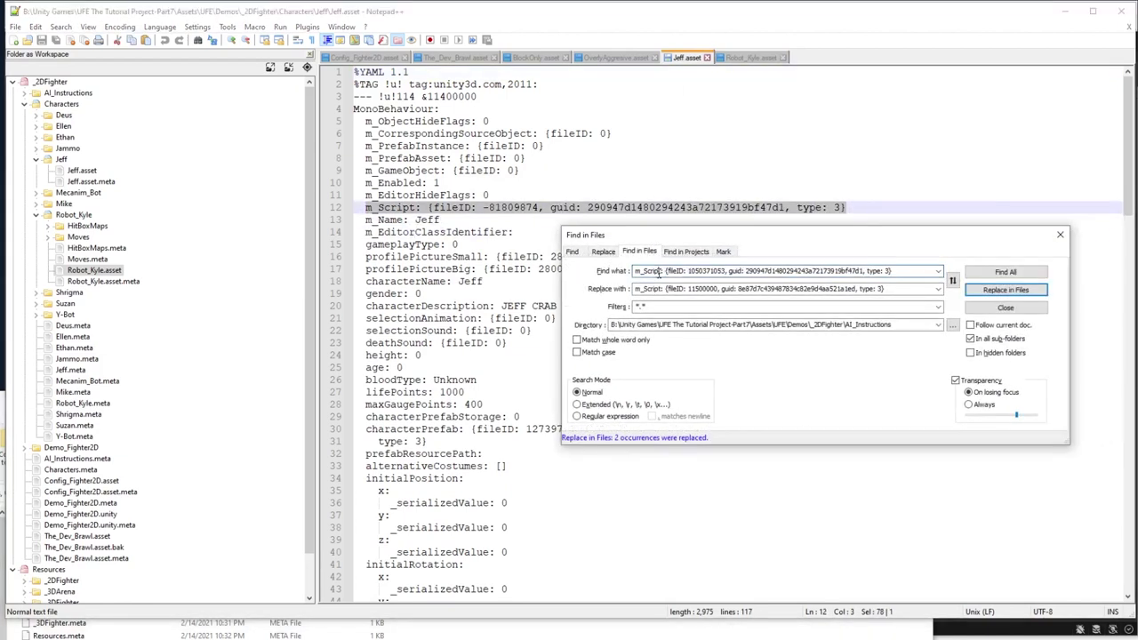
{"action": "key", "text": "ctrl+a"}
{"action": "key", "text": "ctrl+v"}
Use Robot_Kyle's fileID 11500000 line as replacement and replace across Characters, 6 occurrences
{"action": "left_click", "coordinate": [740, 57]}
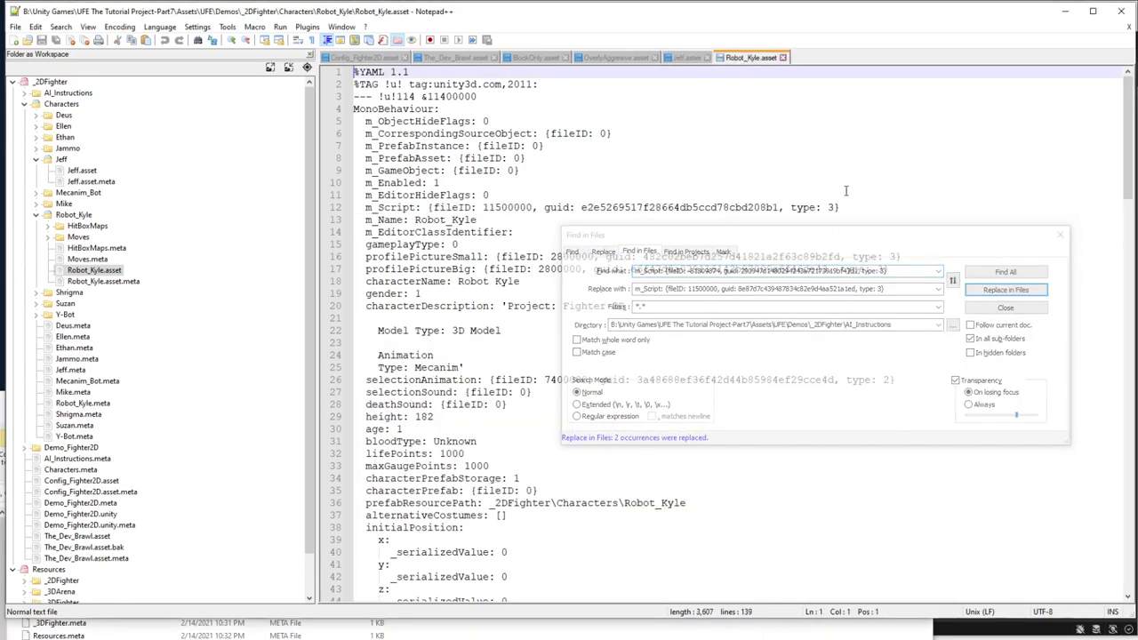
{"action": "left_click_drag", "start_coordinate": [841, 207], "coordinate": [374, 209]}
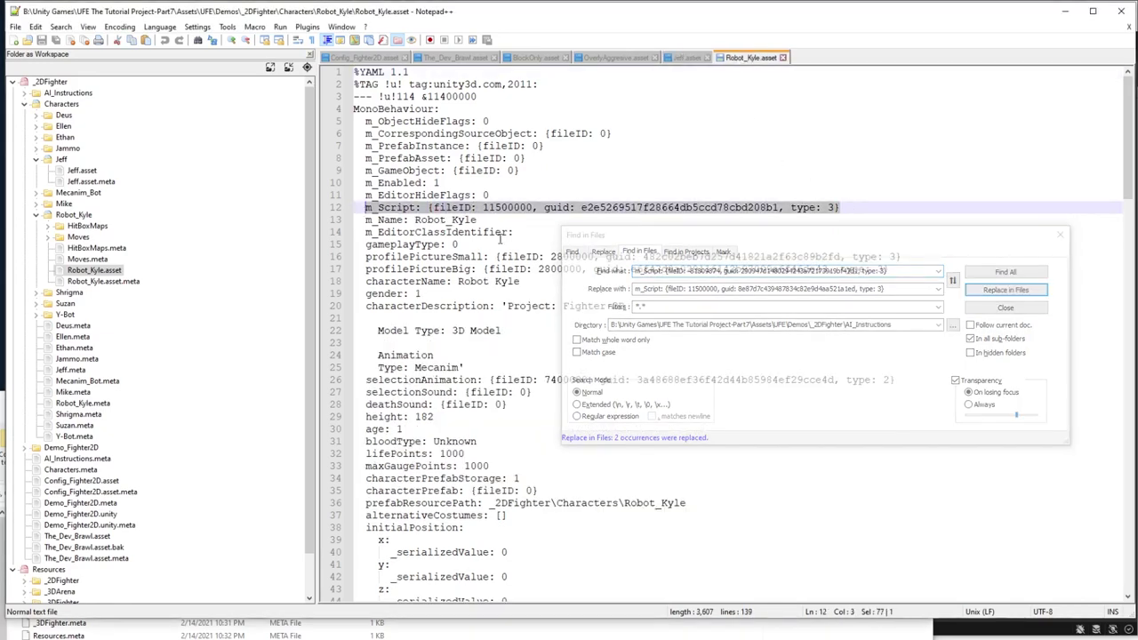
{"action": "left_click", "coordinate": [663, 289]}
{"action": "key", "text": "ctrl+a"}
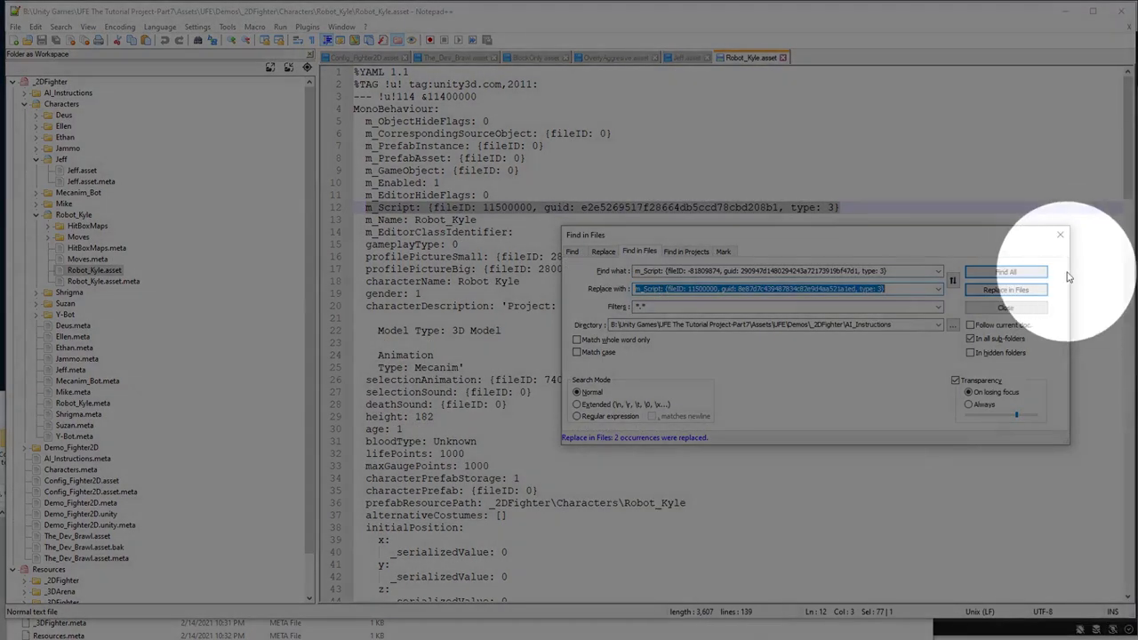
{"action": "type", "text": "m_Script: {fileID: 11500000, guid: e2e5269517f28664db5ccd78cbd208b1, type: 3}"}
{"action": "left_click", "coordinate": [1014, 272]}
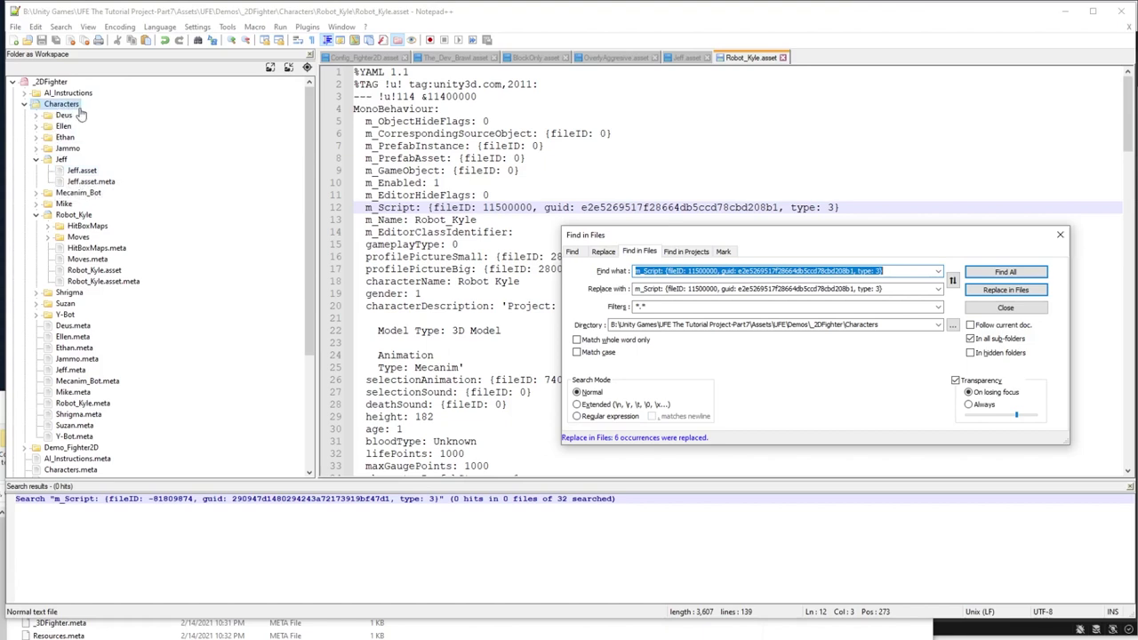
Open Robot_Kyle's Focus Light move and Shrigma's CrossPunch move assets
{"action": "left_click", "coordinate": [55, 240]}
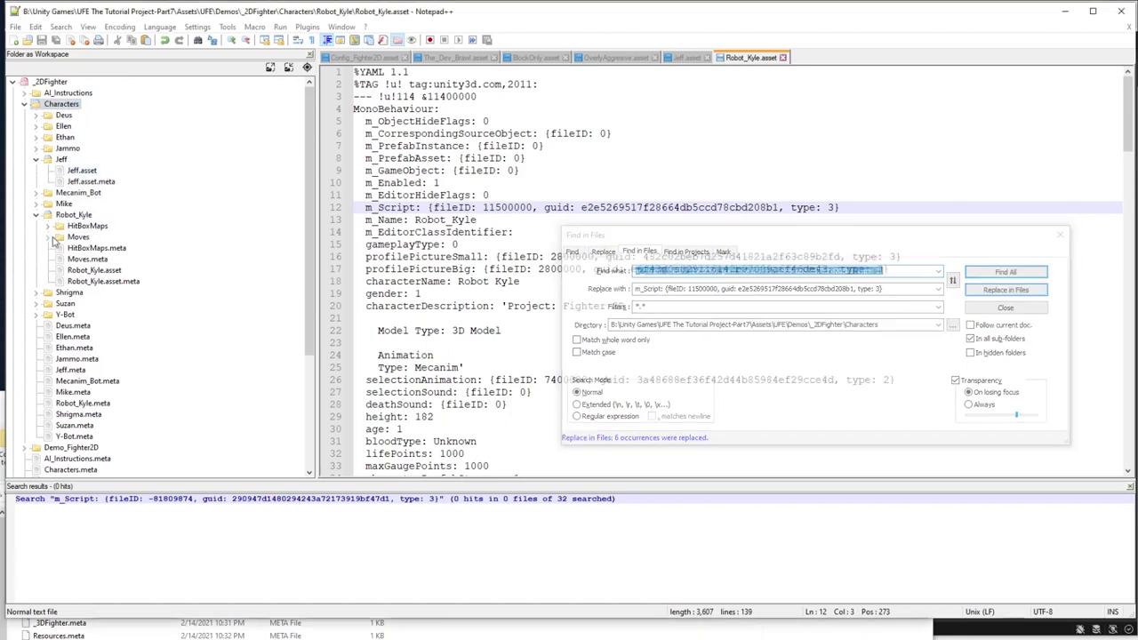
{"action": "left_click", "coordinate": [55, 240]}
{"action": "scroll", "coordinate": [125, 258], "scroll_direction": "up", "scroll_amount": 1}
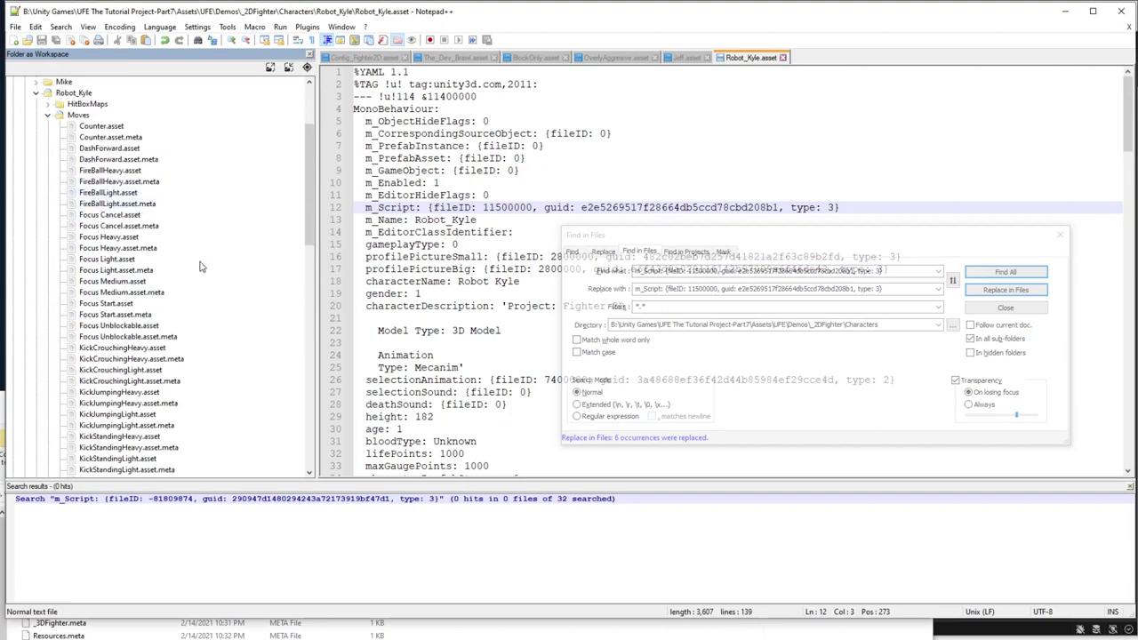
{"action": "double_click", "coordinate": [125, 260]}
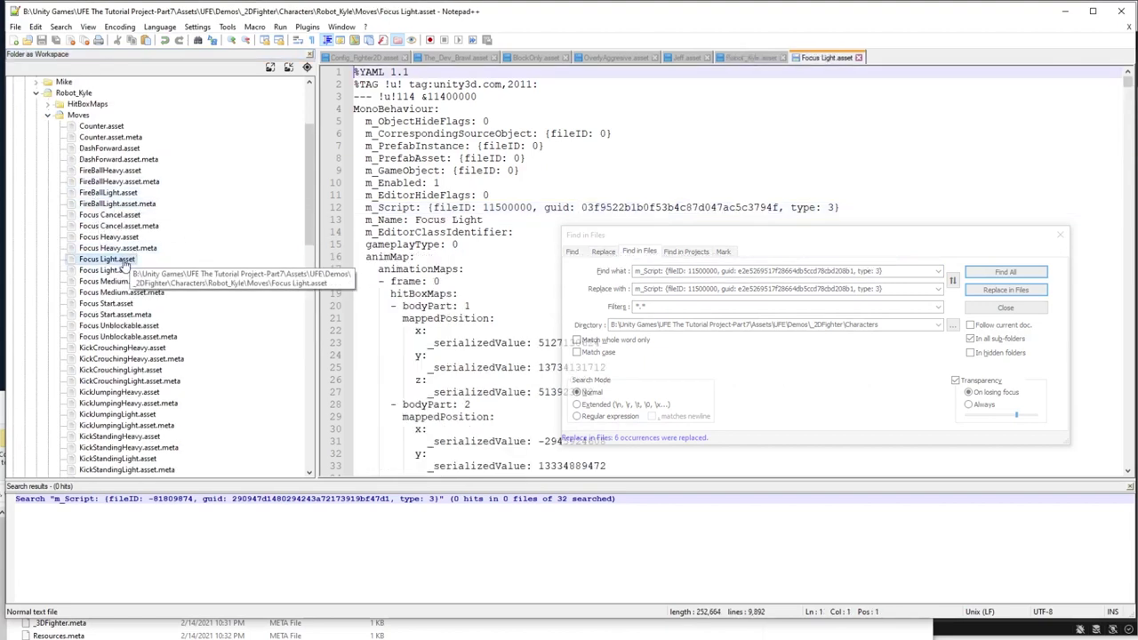
{"action": "left_click", "coordinate": [47, 115]}
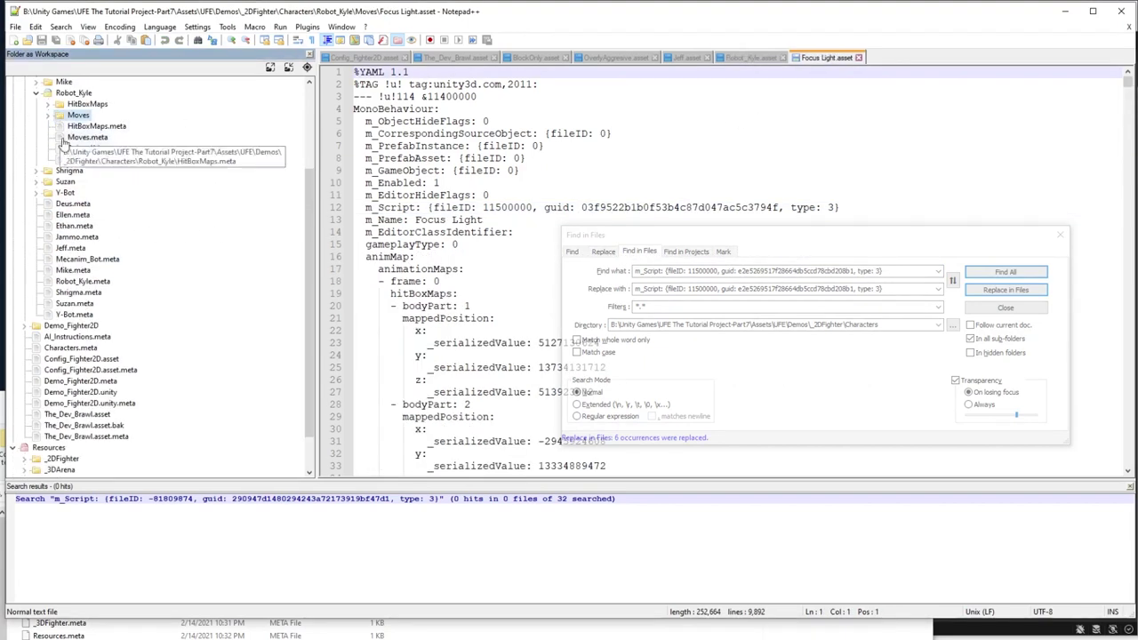
{"action": "left_click", "coordinate": [37, 171]}
{"action": "left_click", "coordinate": [48, 182]}
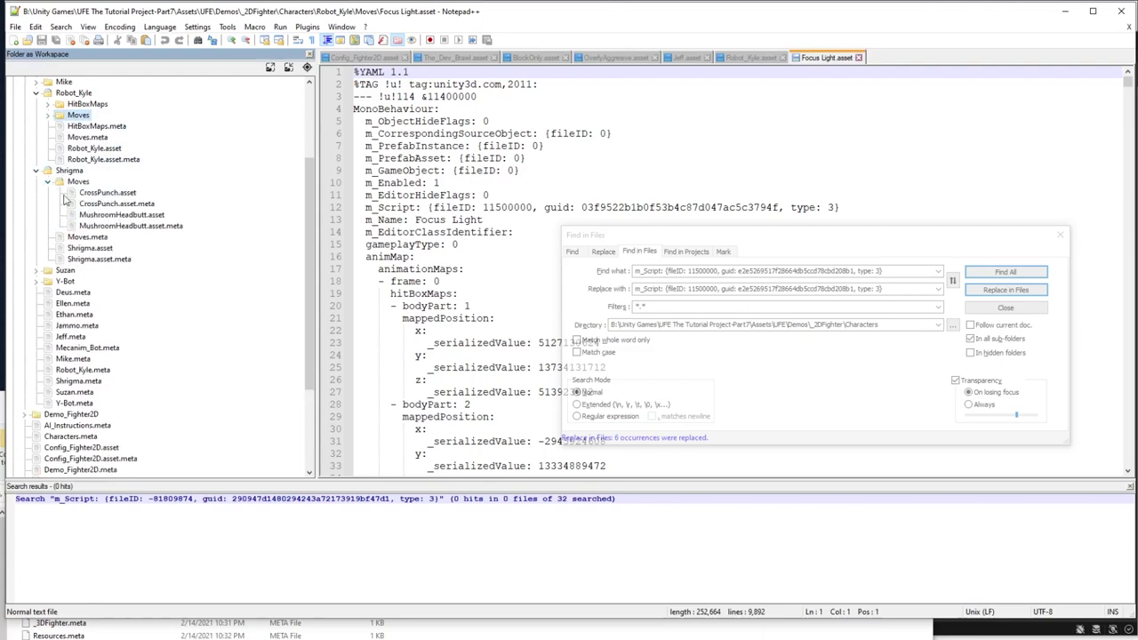
{"action": "double_click", "coordinate": [125, 193]}
{"action": "left_click_drag", "start_coordinate": [897, 236], "coordinate": [819, 395]}
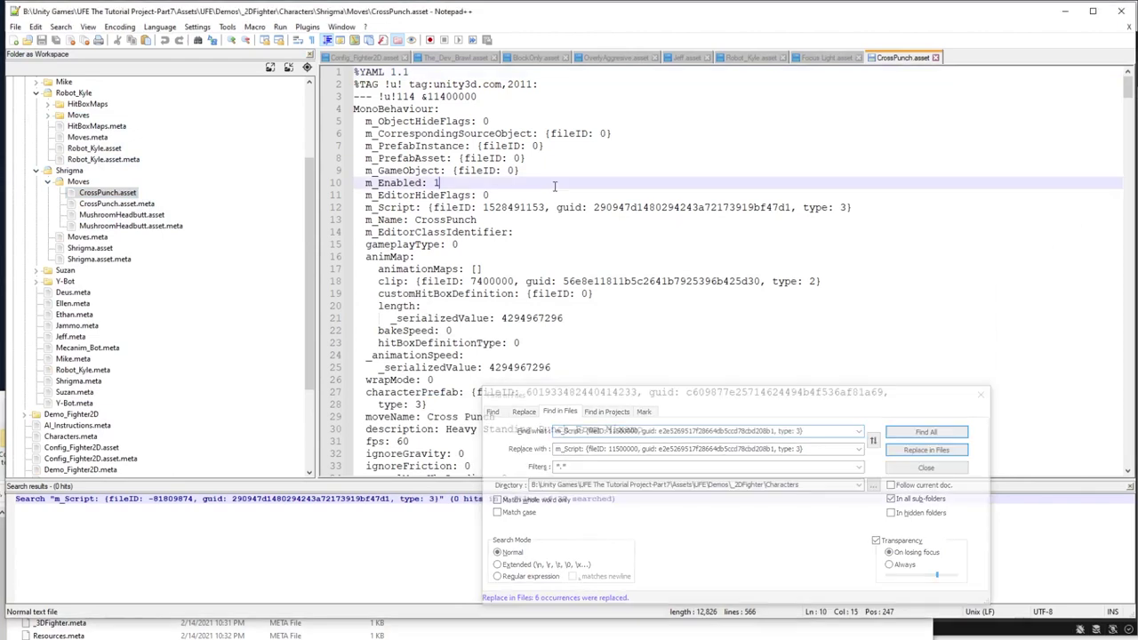
{"action": "left_click_drag", "start_coordinate": [853, 208], "coordinate": [366, 208]}
{"action": "key", "text": "ctrl+c"}
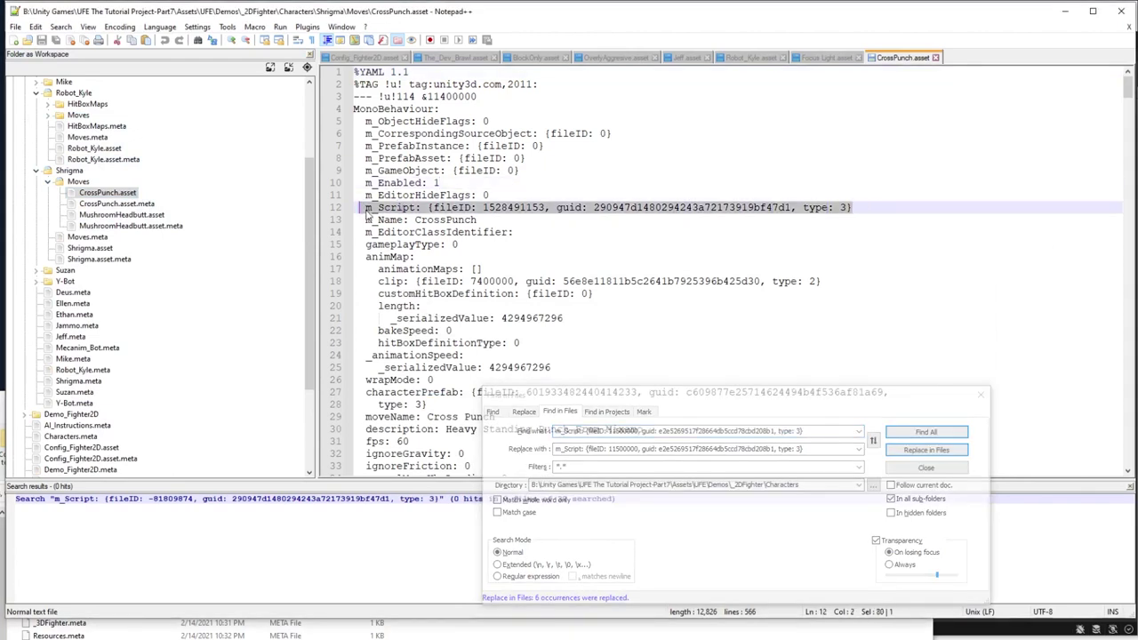
{"action": "left_click", "coordinate": [597, 431]}
{"action": "key", "text": "ctrl+a"}
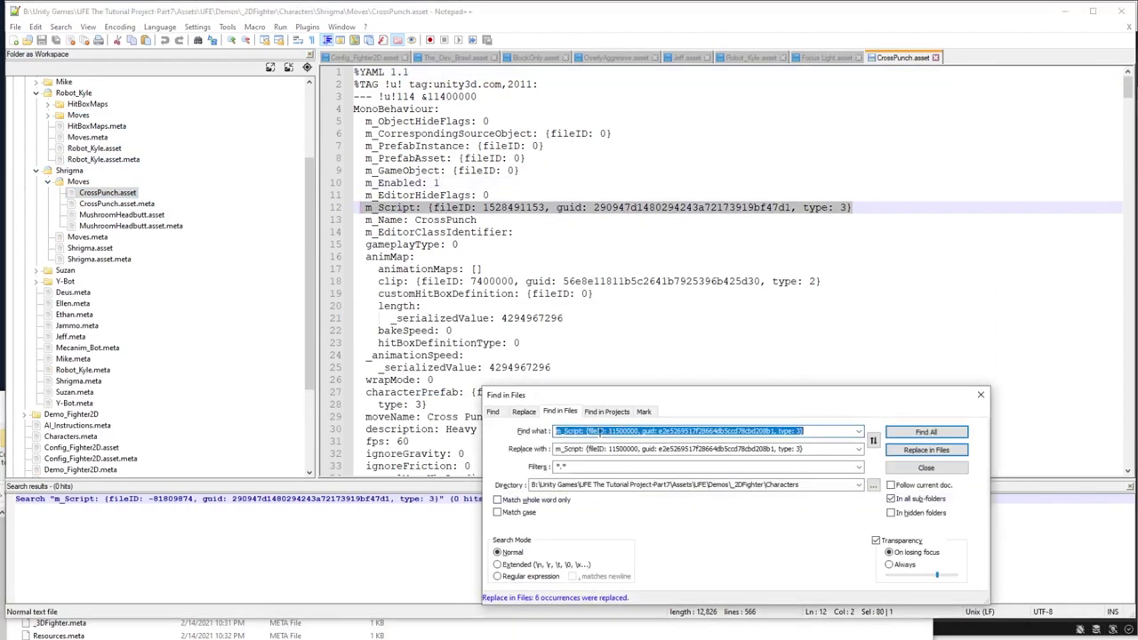
{"action": "key", "text": "ctrl+v"}
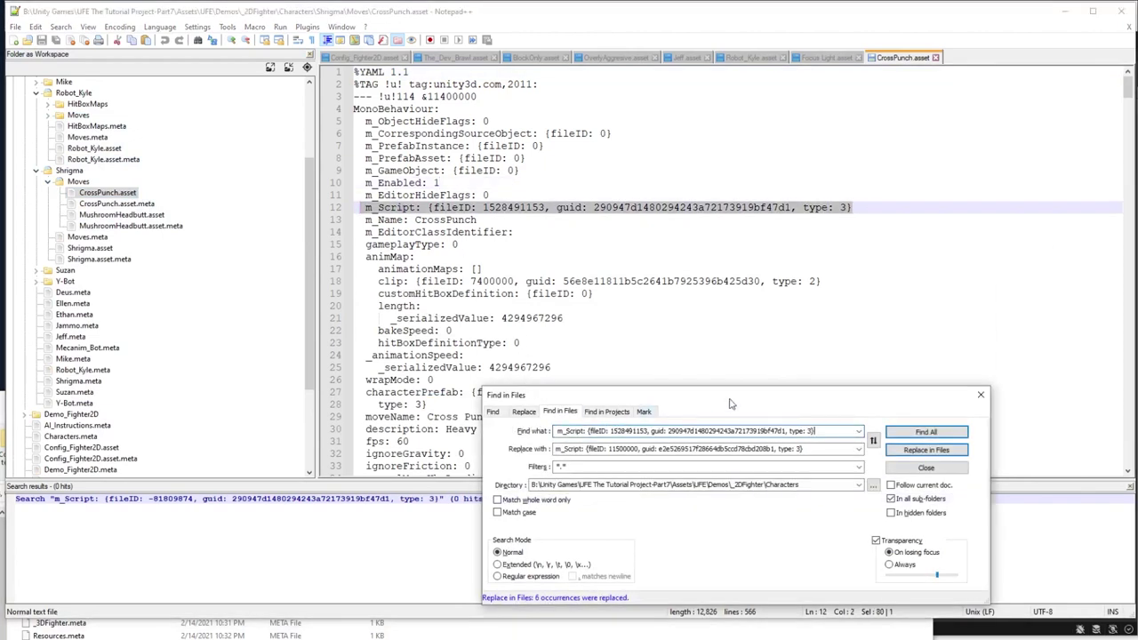
Use Focus Light's fileID 11500000 line as replacement and replace across Characters, 2 occurrences
{"action": "left_click", "coordinate": [818, 59]}
{"action": "left_click_drag", "start_coordinate": [854, 207], "coordinate": [366, 208]}
{"action": "key", "text": "ctrl+c"}
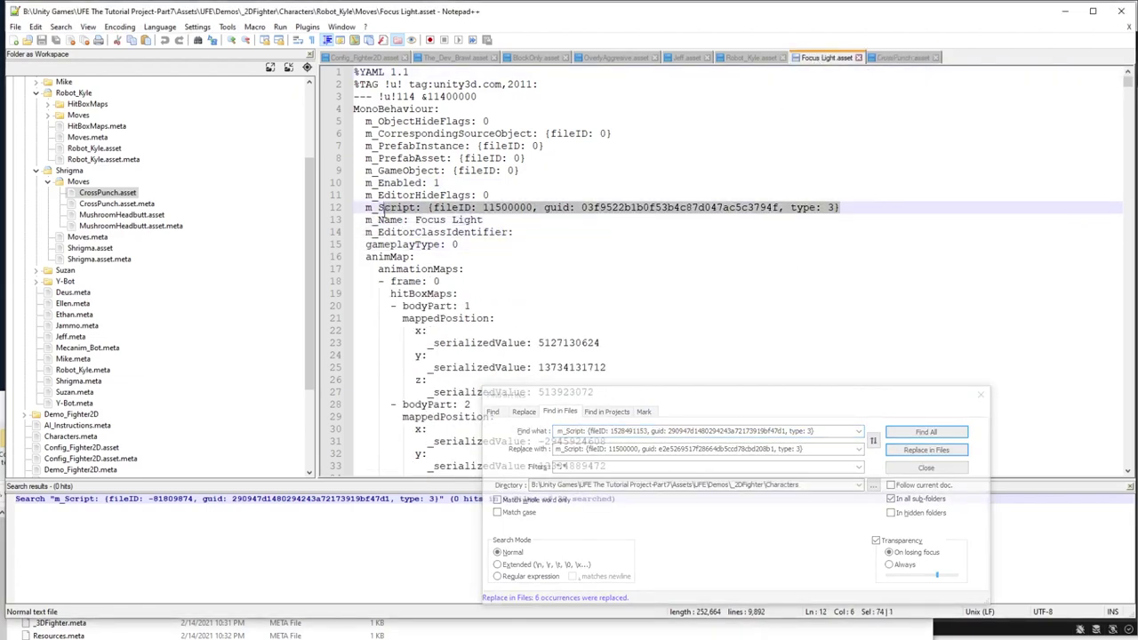
{"action": "left_click", "coordinate": [587, 449]}
{"action": "key", "text": "ctrl+a"}
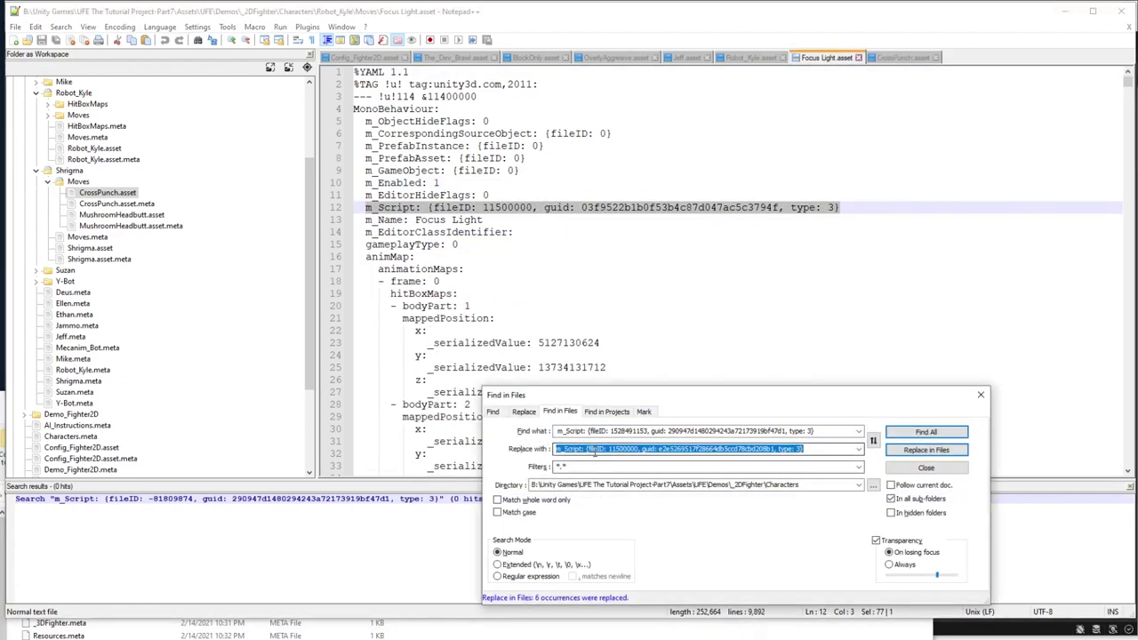
{"action": "key", "text": "ctrl+v"}
{"action": "left_click", "coordinate": [934, 450]}
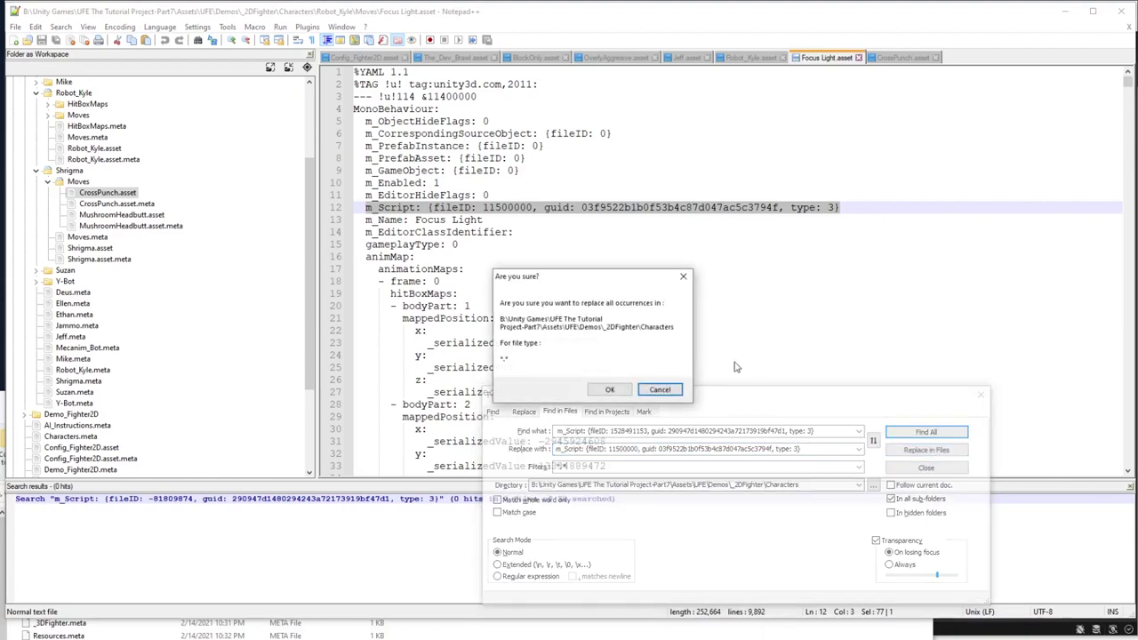
{"action": "left_click", "coordinate": [610, 389]}
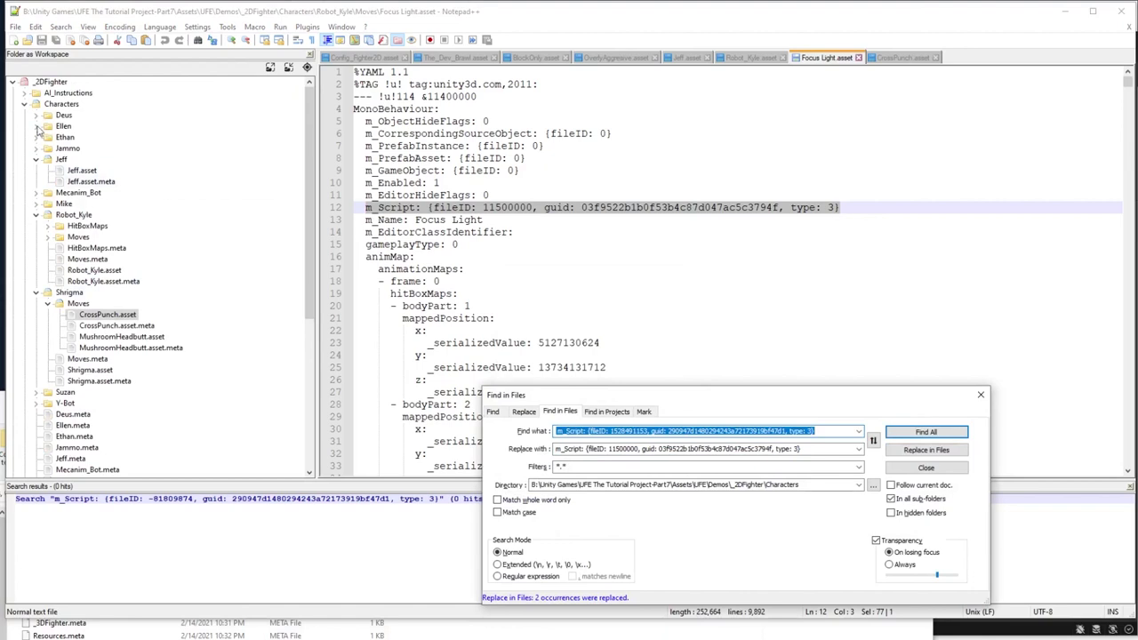
{"action": "right_click", "coordinate": [69, 104]}
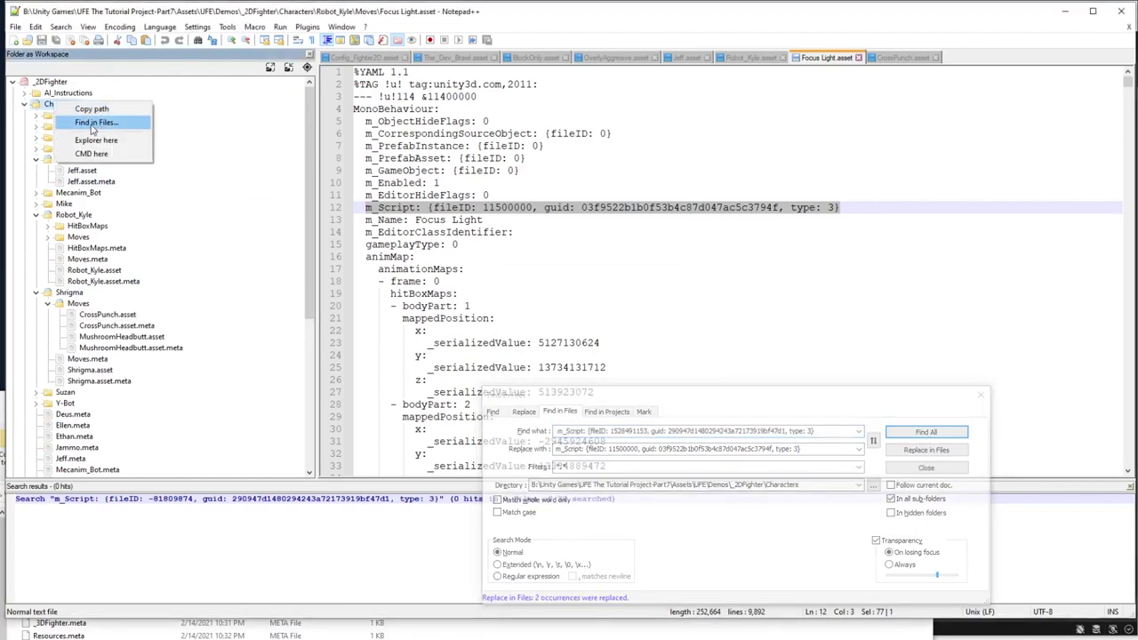
{"action": "left_click", "coordinate": [634, 442]}
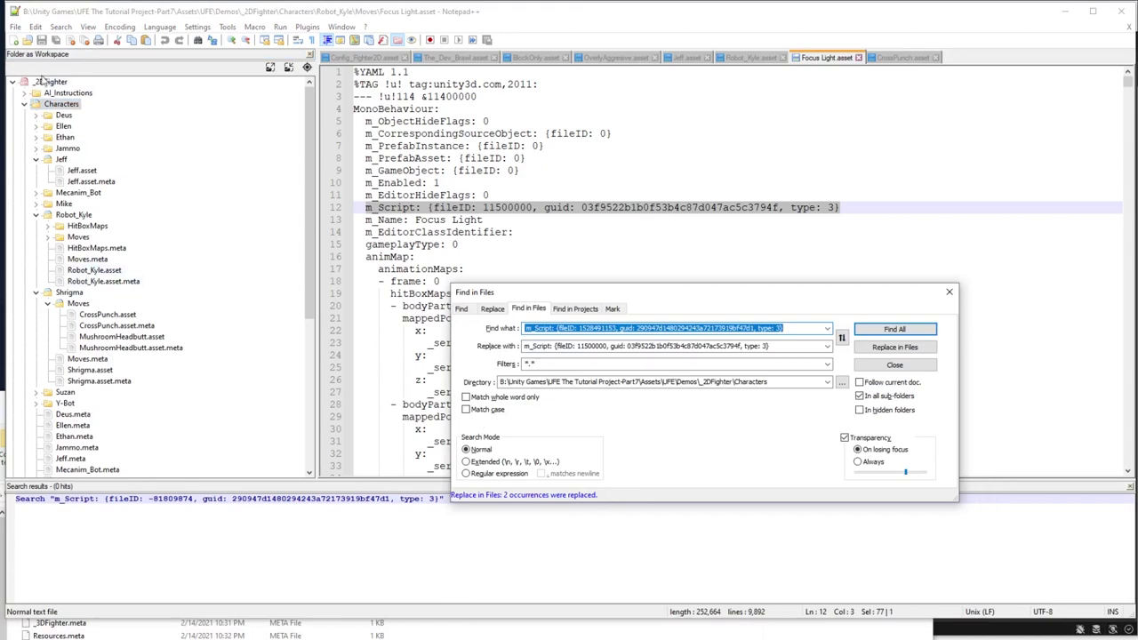
Open the Ellen and Shrigma move sets from the Resources _2DFighter MoveSets folder
{"action": "double_click", "coordinate": [51, 81]}
{"action": "double_click", "coordinate": [61, 104]}
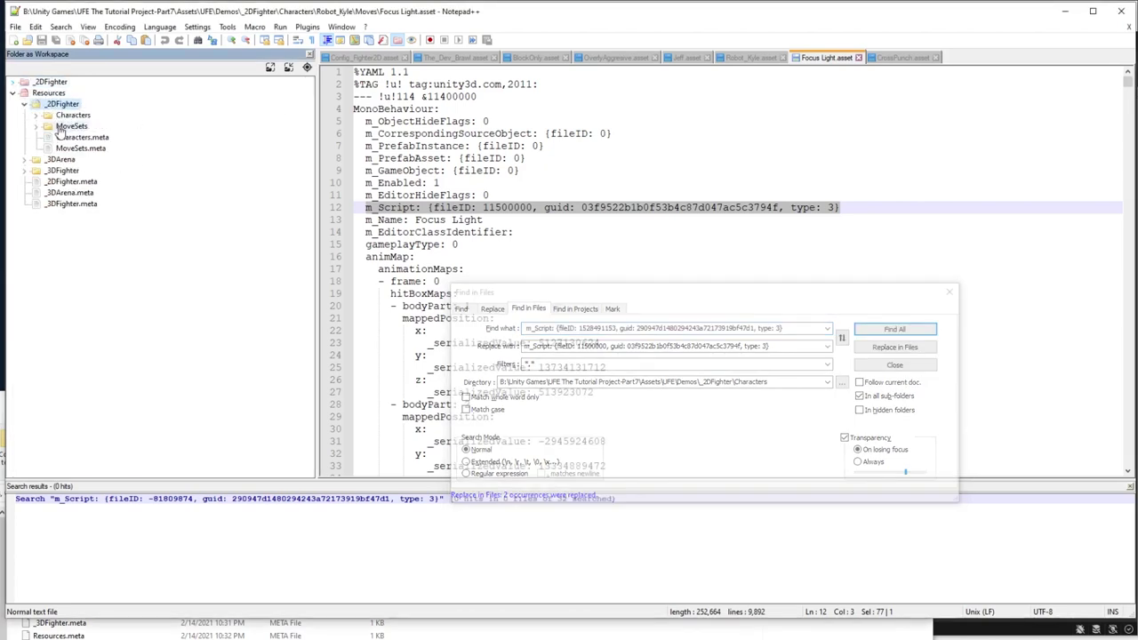
{"action": "double_click", "coordinate": [61, 127]}
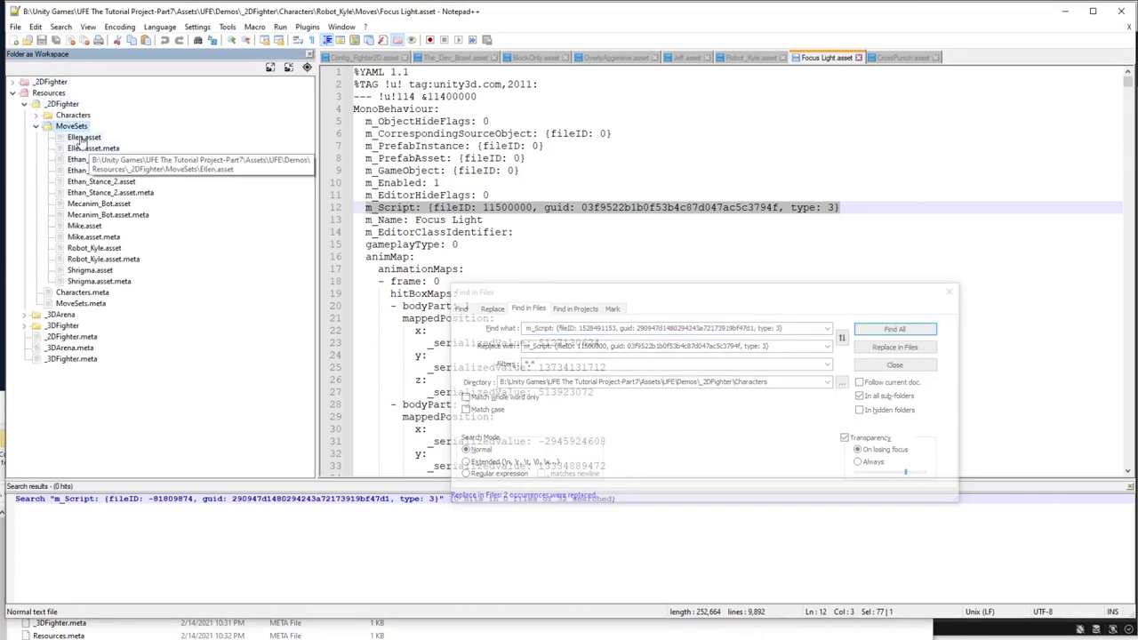
{"action": "double_click", "coordinate": [82, 138]}
{"action": "double_click", "coordinate": [93, 271]}
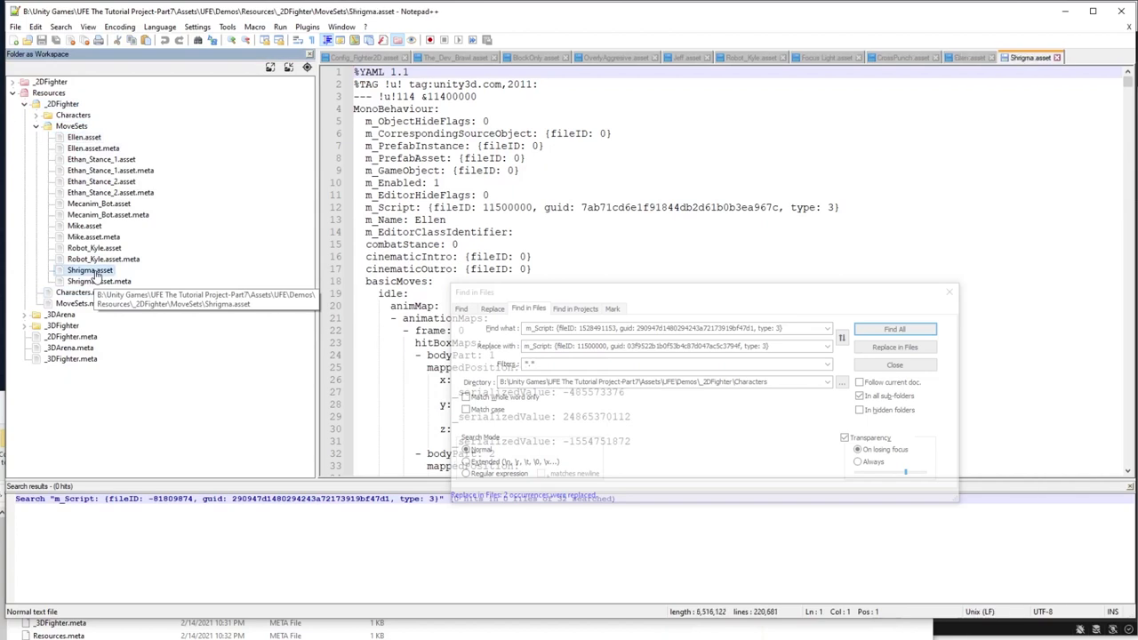
{"action": "left_click", "coordinate": [950, 291]}
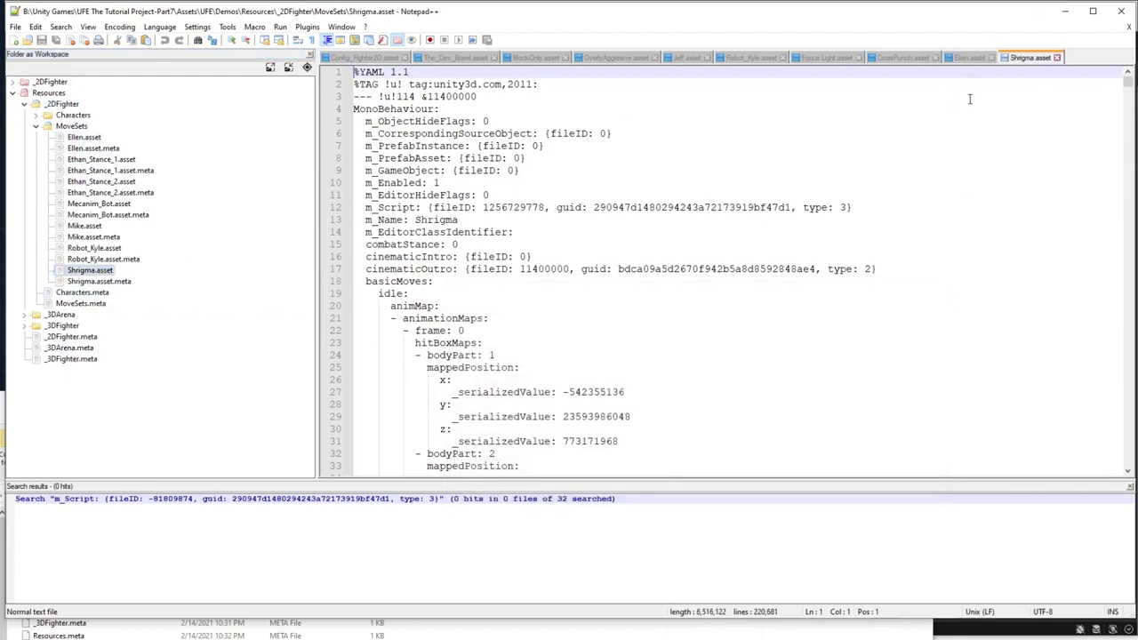
{"action": "right_click", "coordinate": [71, 126]}
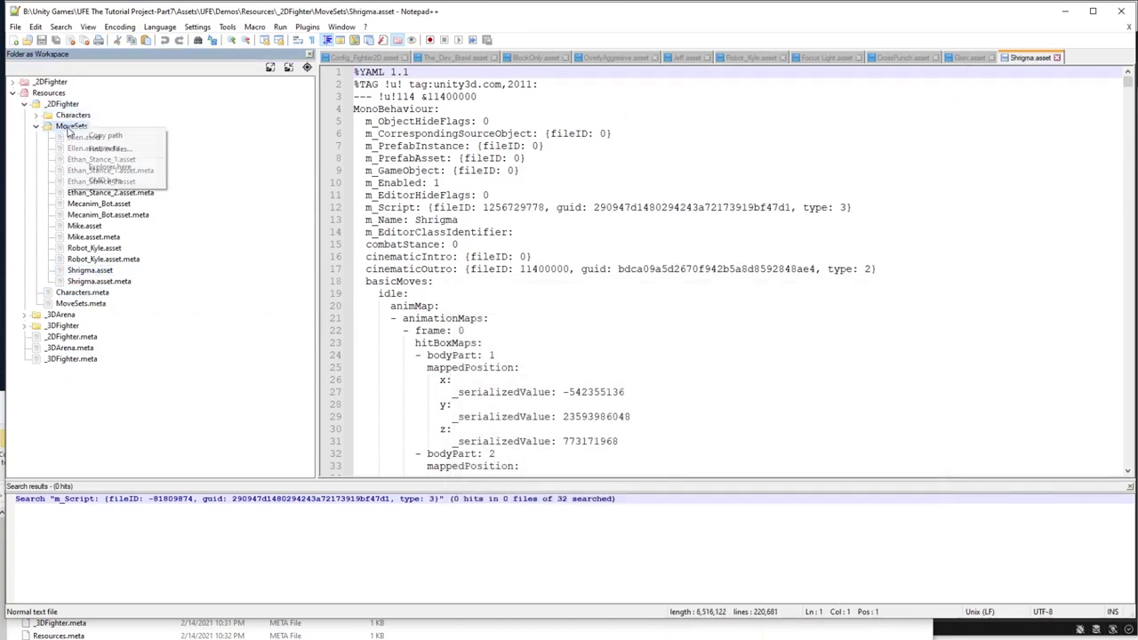
{"action": "left_click", "coordinate": [133, 156]}
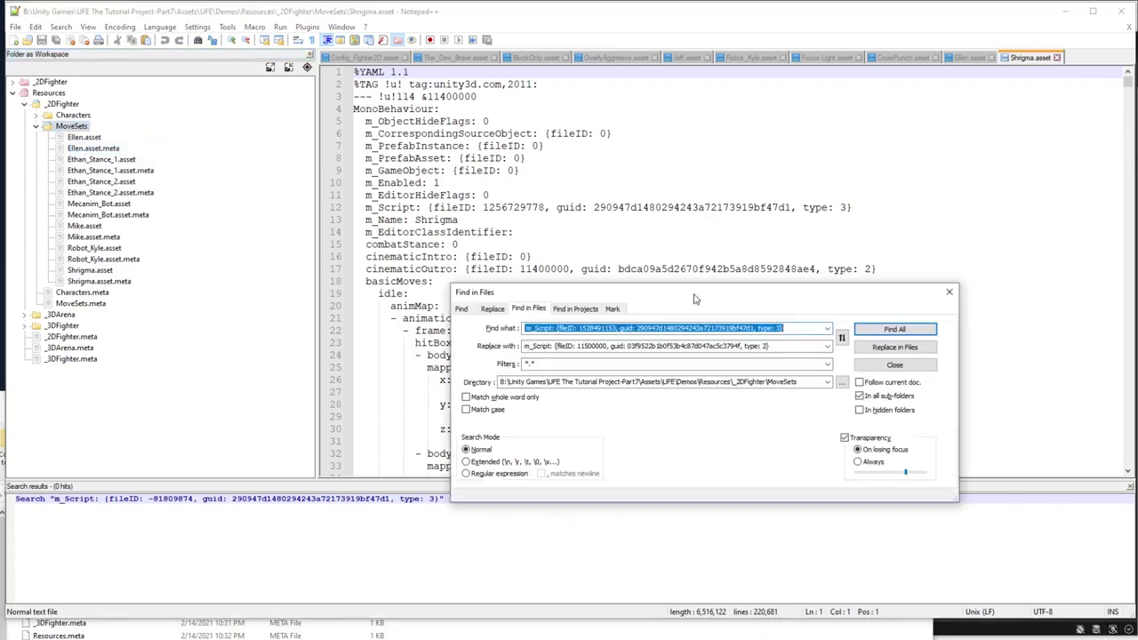
{"action": "left_click_drag", "start_coordinate": [693, 291], "coordinate": [711, 466]}
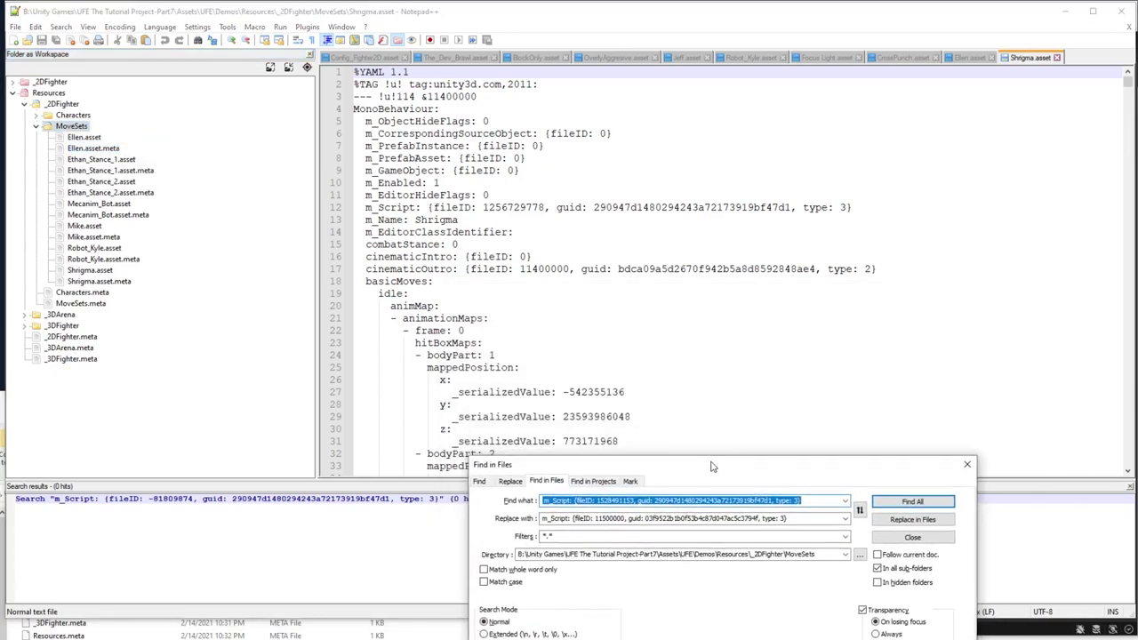
{"action": "left_click", "coordinate": [970, 59]}
{"action": "left_click", "coordinate": [1031, 58]}
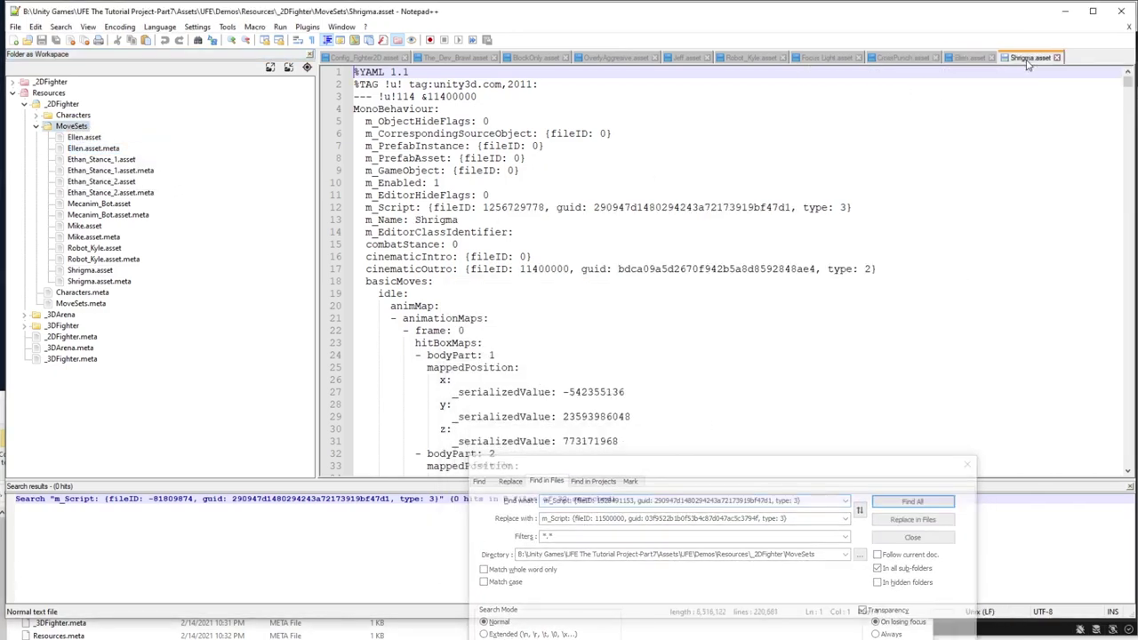
{"action": "left_click_drag", "start_coordinate": [860, 207], "coordinate": [364, 207]}
{"action": "key", "text": "ctrl+c"}
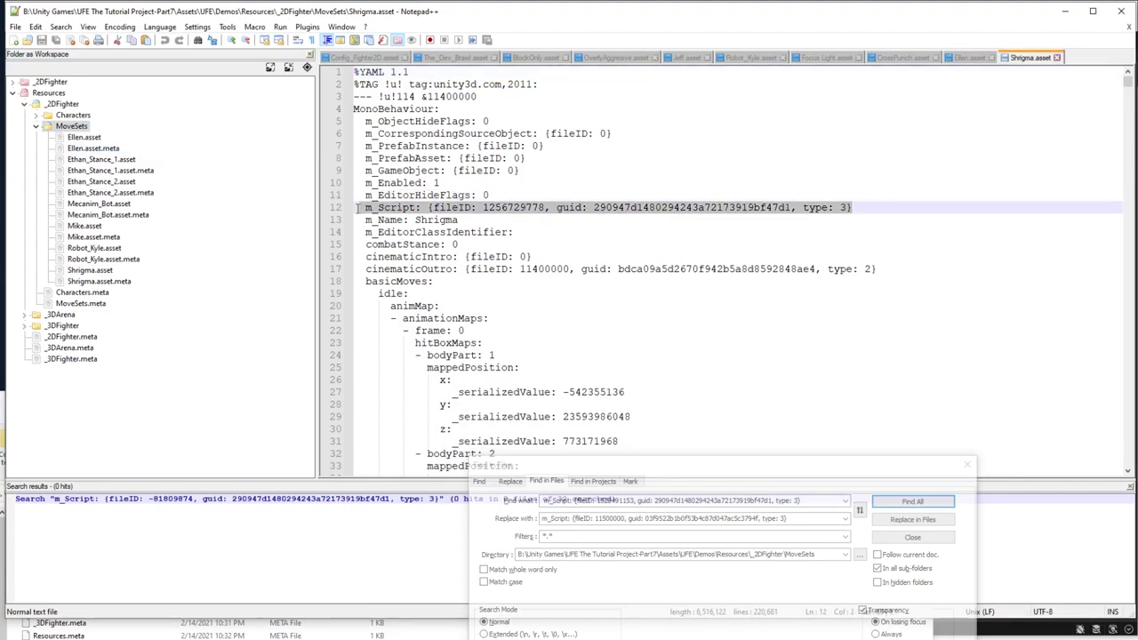
{"action": "left_click", "coordinate": [584, 501]}
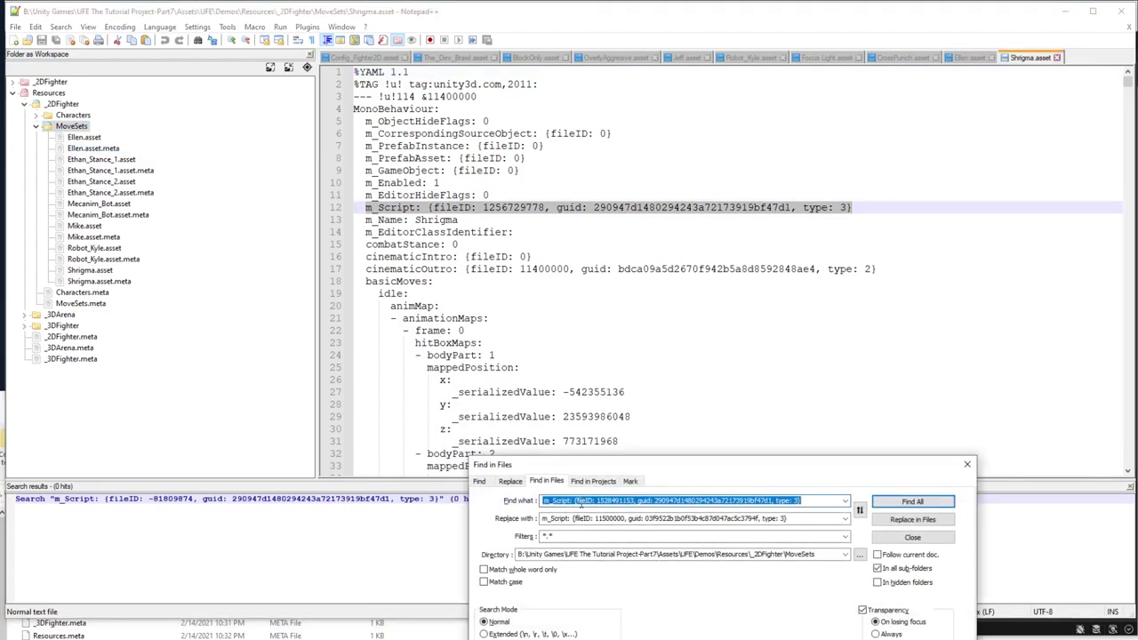
{"action": "key", "text": "ctrl+v"}
Use Ellen's fileID 11500000 line as replacement and replace in MoveSets files, 1 occurrence
{"action": "left_click", "coordinate": [972, 58]}
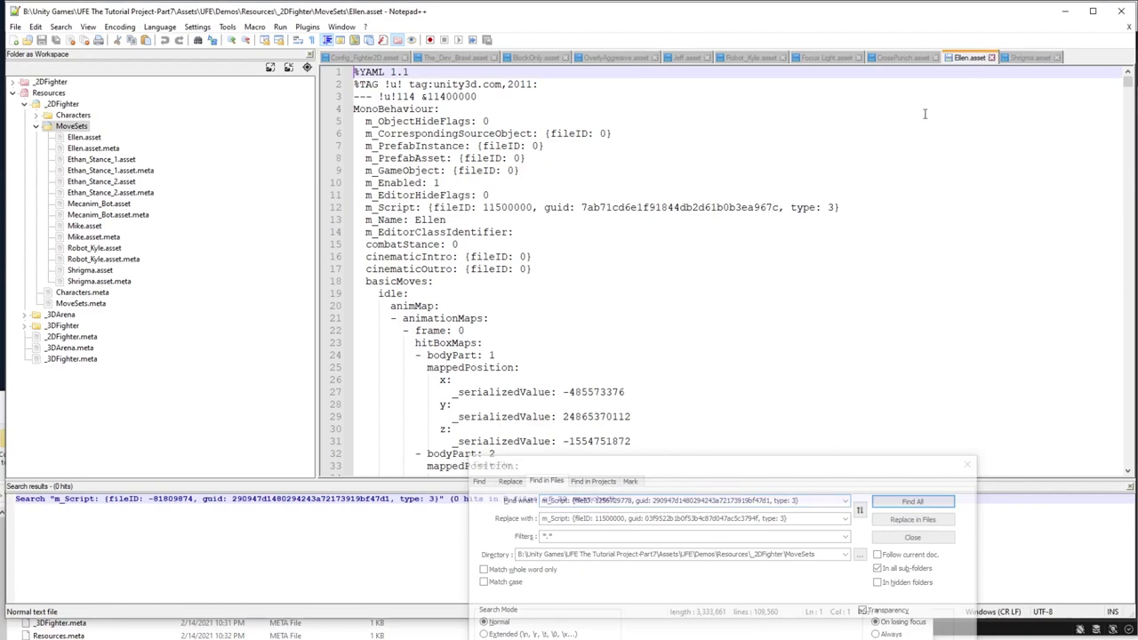
{"action": "left_click_drag", "start_coordinate": [846, 205], "coordinate": [366, 208]}
{"action": "key", "text": "ctrl+c"}
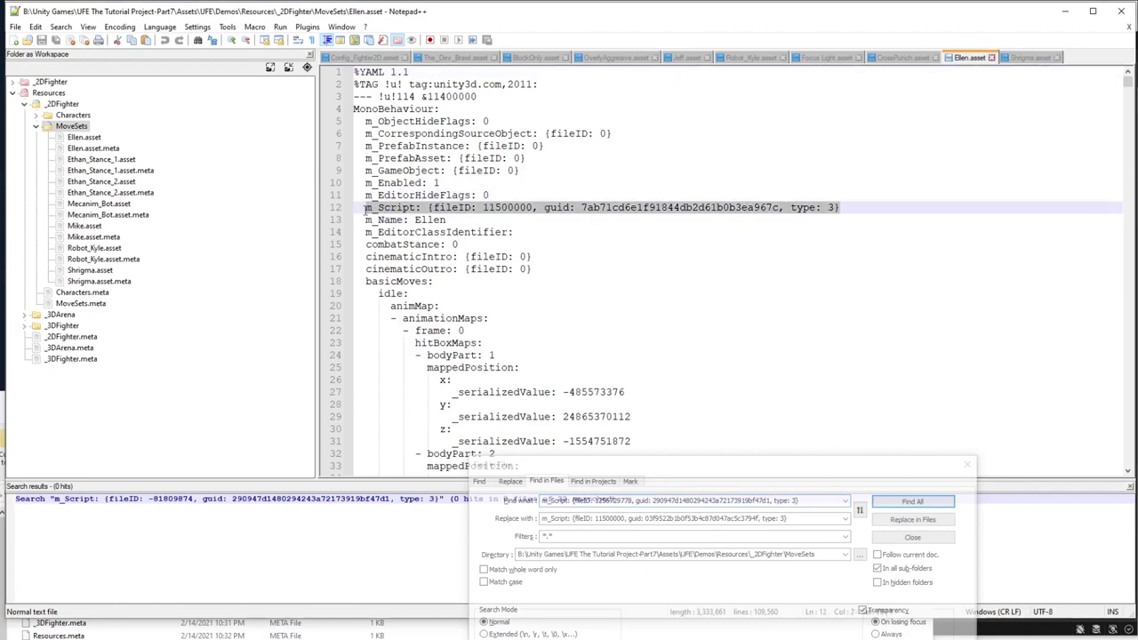
{"action": "triple_click", "coordinate": [620, 518]}
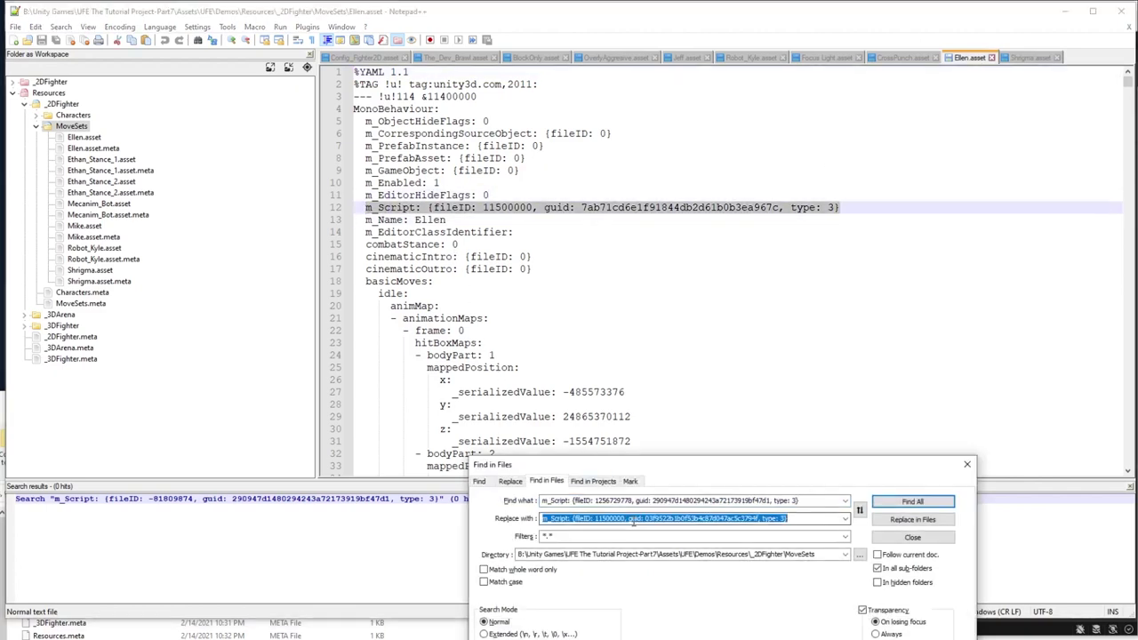
{"action": "key", "text": "ctrl+v"}
{"action": "left_click", "coordinate": [896, 519]}
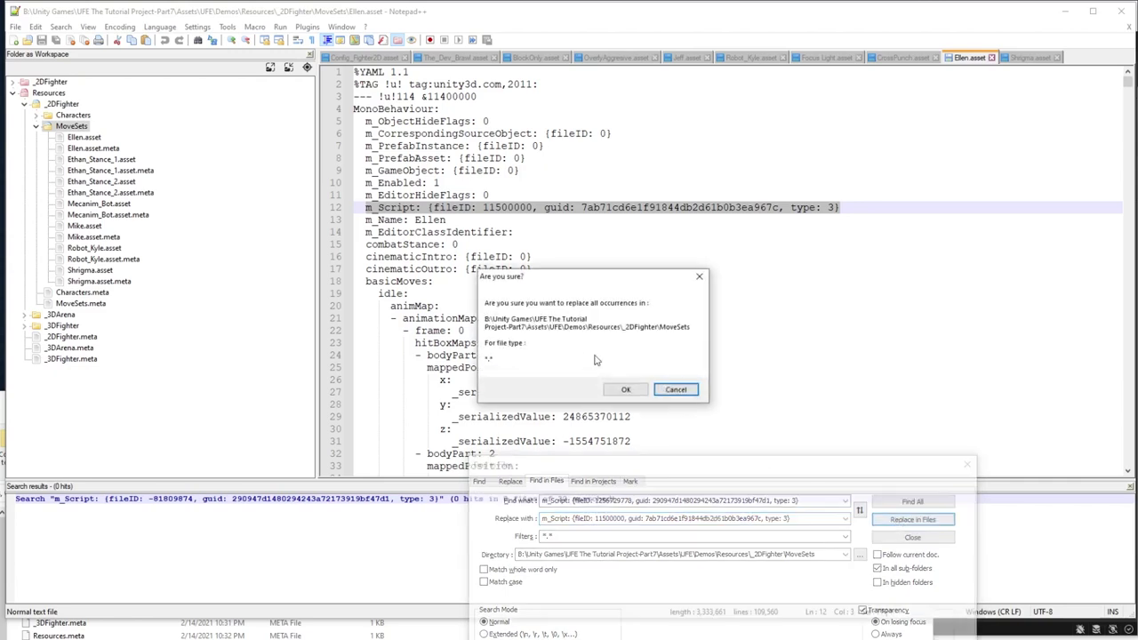
{"action": "left_click", "coordinate": [631, 392]}
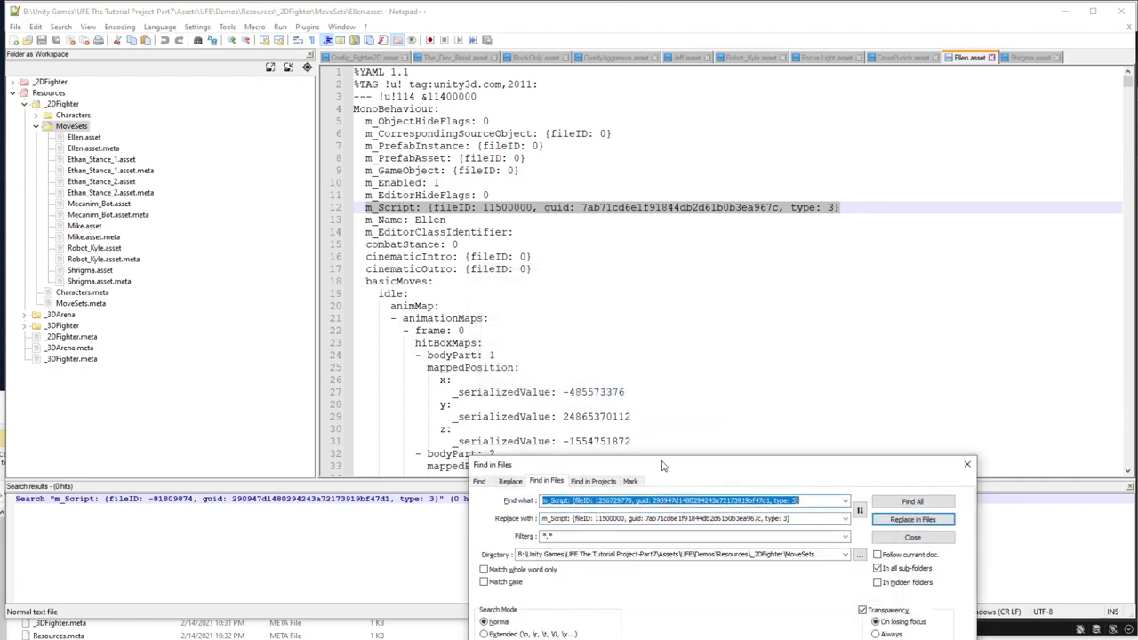
{"action": "left_click_drag", "start_coordinate": [662, 466], "coordinate": [679, 278]}
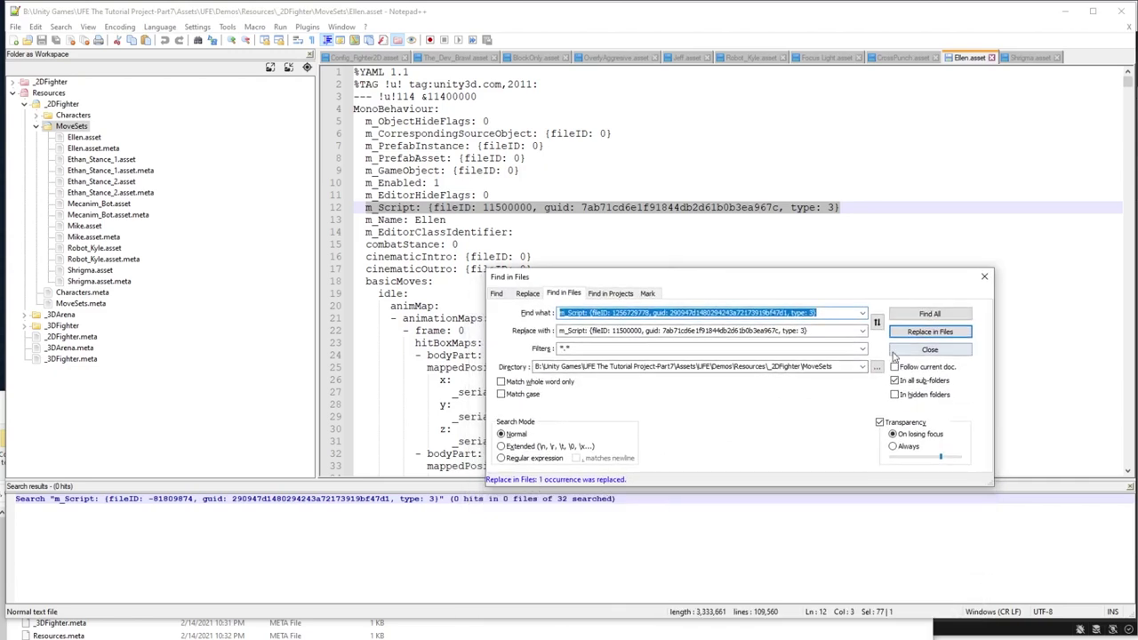
{"action": "left_click", "coordinate": [984, 277]}
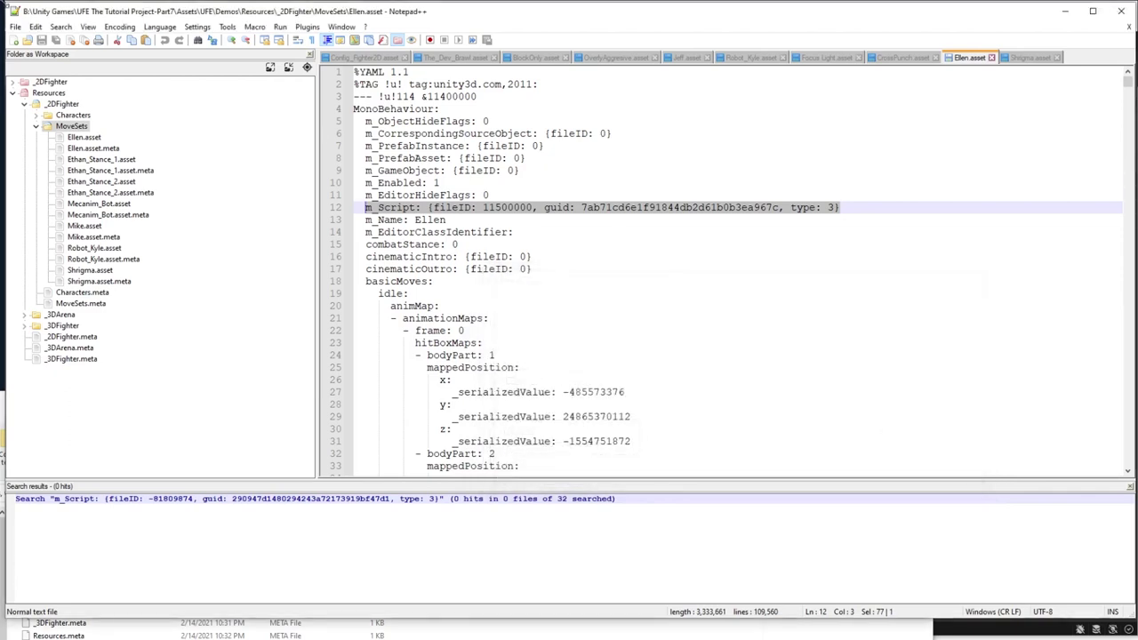
Open Jeff.prefab from Characters and find its first m_Script line
{"action": "left_click", "coordinate": [36, 127]}
{"action": "left_click", "coordinate": [54, 116]}
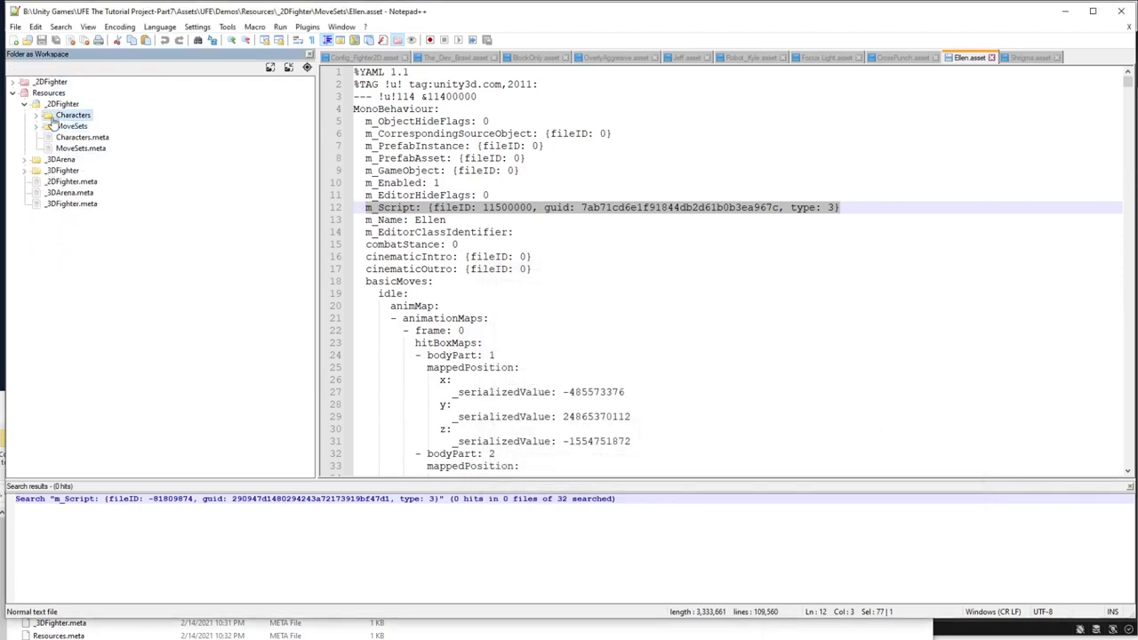
{"action": "left_click", "coordinate": [36, 116]}
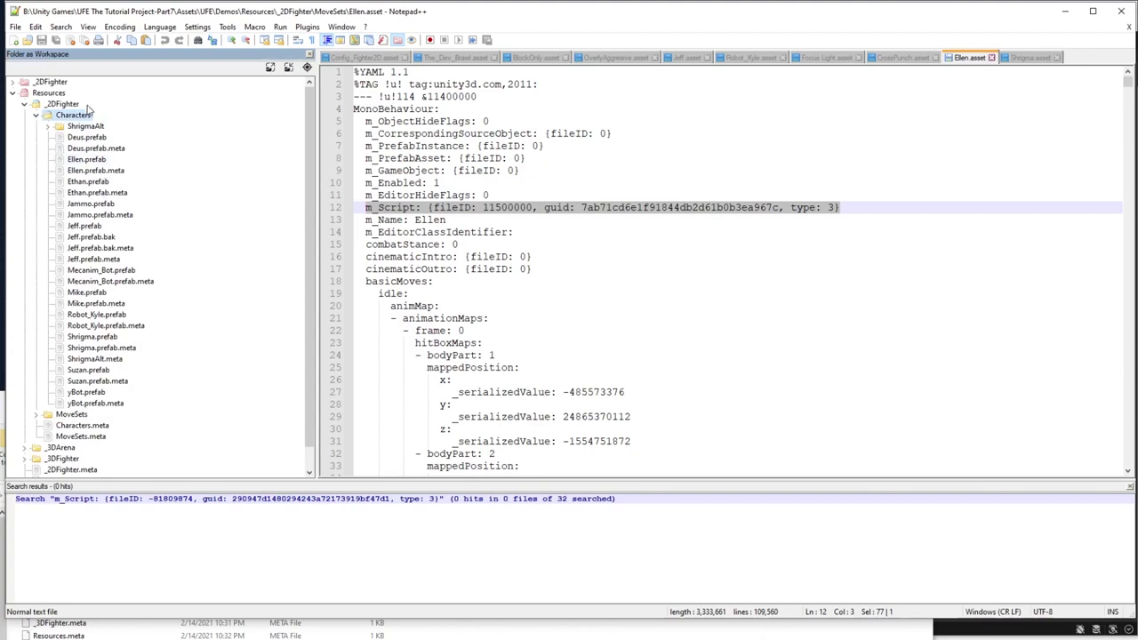
{"action": "double_click", "coordinate": [85, 227]}
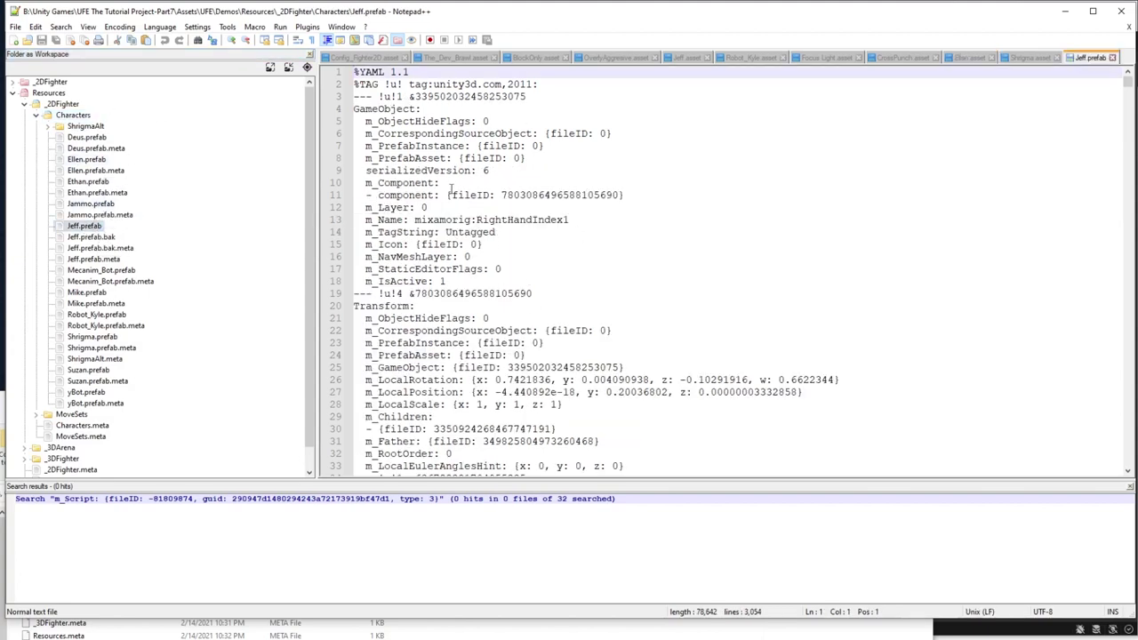
{"action": "scroll", "coordinate": [577, 251], "scroll_direction": "down", "scroll_amount": 2}
{"action": "scroll", "coordinate": [571, 343], "scroll_direction": "down", "scroll_amount": 20}
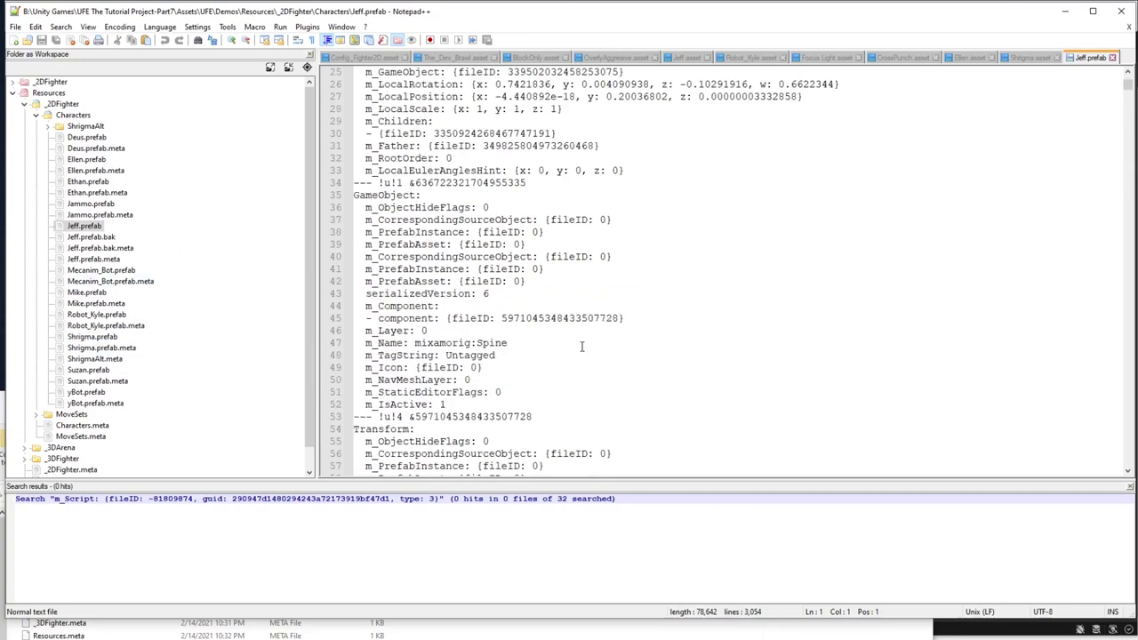
{"action": "scroll", "coordinate": [539, 293], "scroll_direction": "down", "scroll_amount": 12}
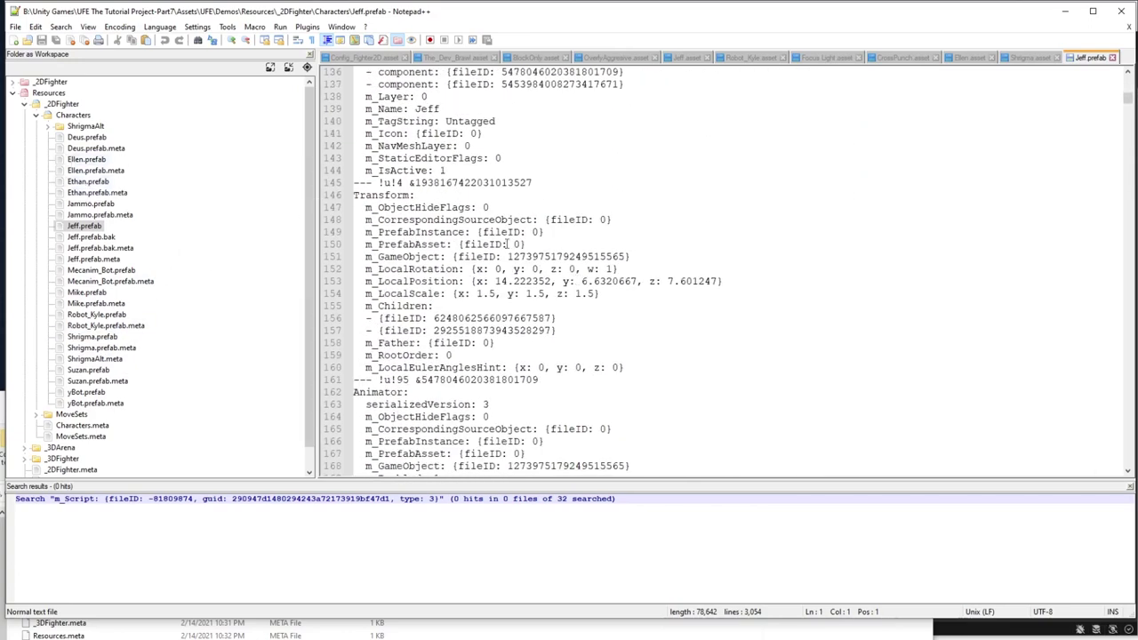
{"action": "left_click", "coordinate": [617, 293]}
{"action": "scroll", "coordinate": [616, 293], "scroll_direction": "up", "scroll_amount": 2}
{"action": "key", "text": "ctrl+f"}
{"action": "type", "text": "m_script"}
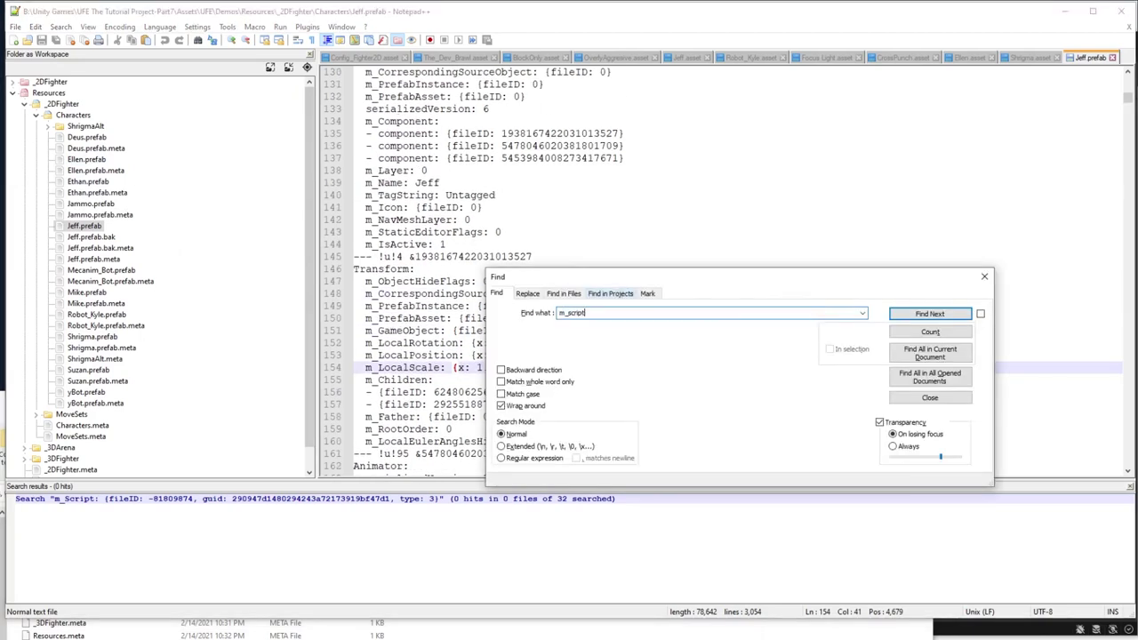
{"action": "key", "text": "Return"}
{"action": "left_click", "coordinate": [984, 277]}
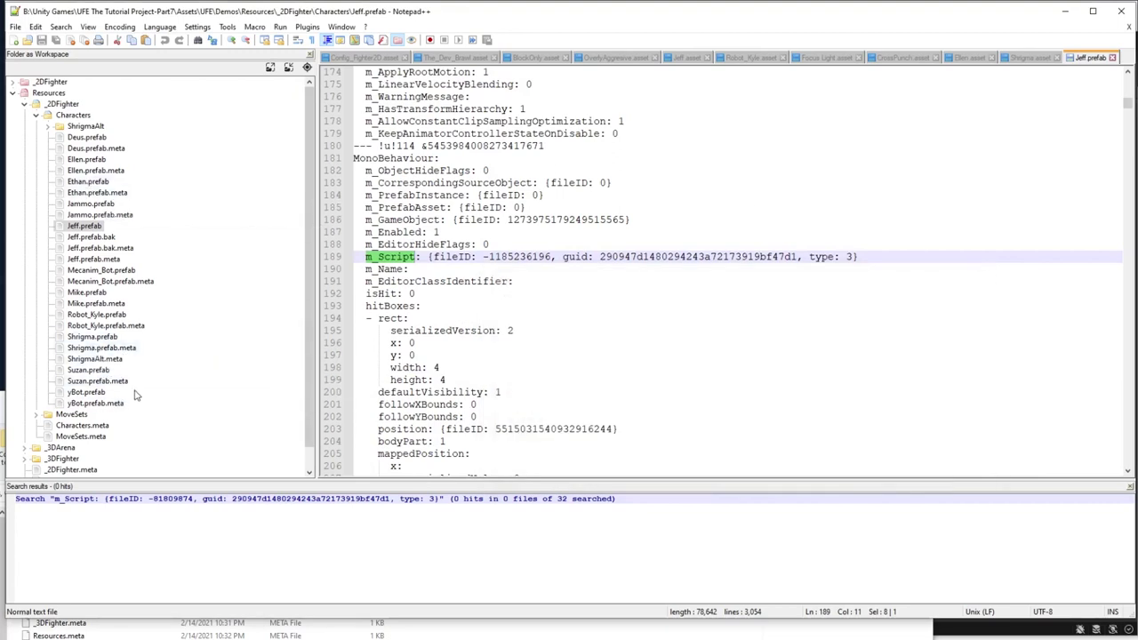
Open Robot_Kyle.prefab and search 'm_script' to reach the fileID 11500000 entry on line 602
{"action": "double_click", "coordinate": [91, 315]}
{"action": "left_click", "coordinate": [898, 209]}
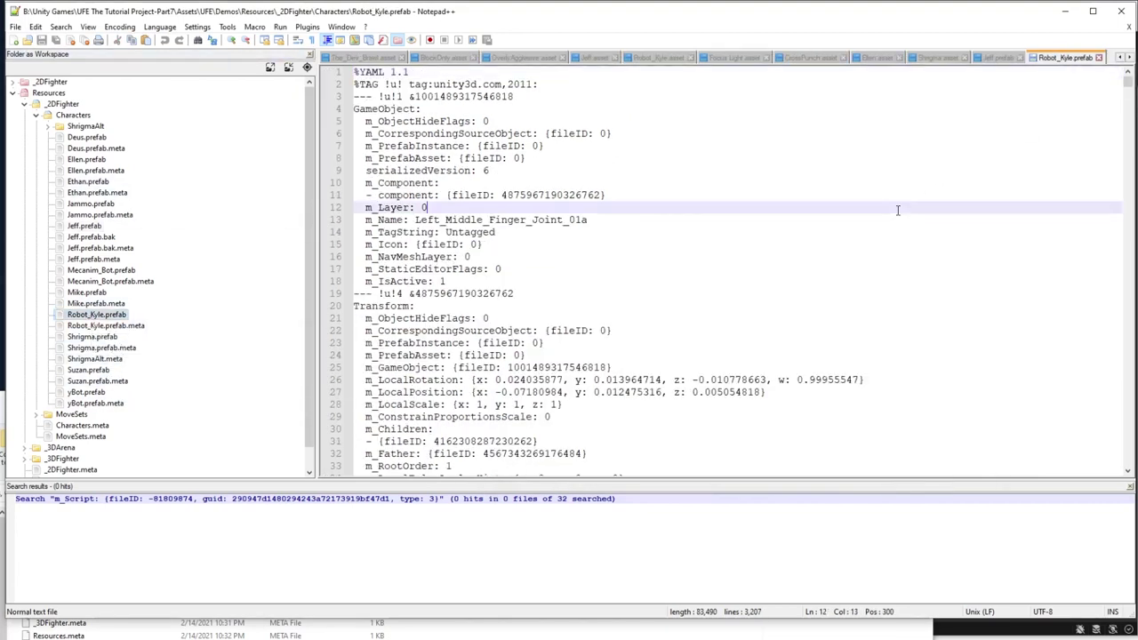
{"action": "key", "text": "ctrl+f"}
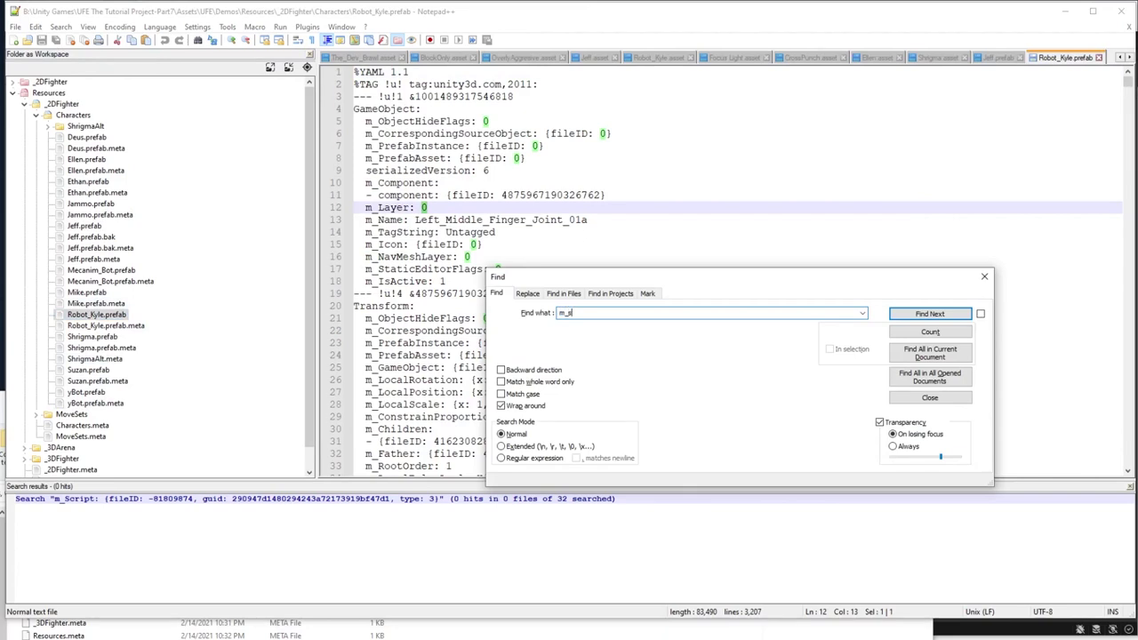
{"action": "type", "text": "m_script"}
{"action": "key", "text": "Return"}
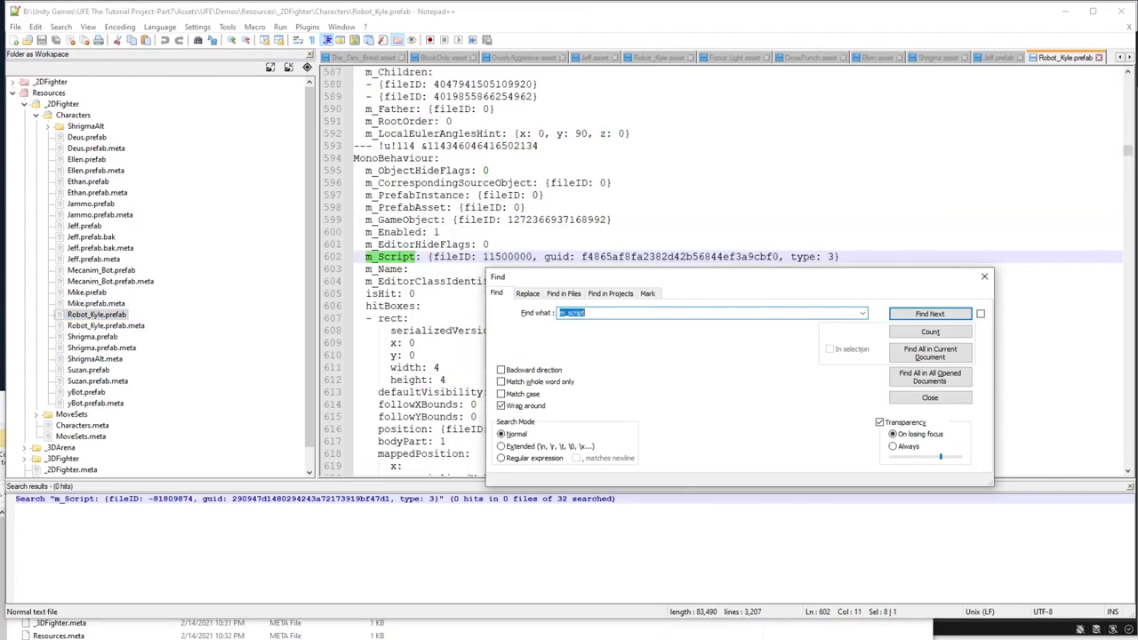
{"action": "left_click", "coordinate": [984, 278]}
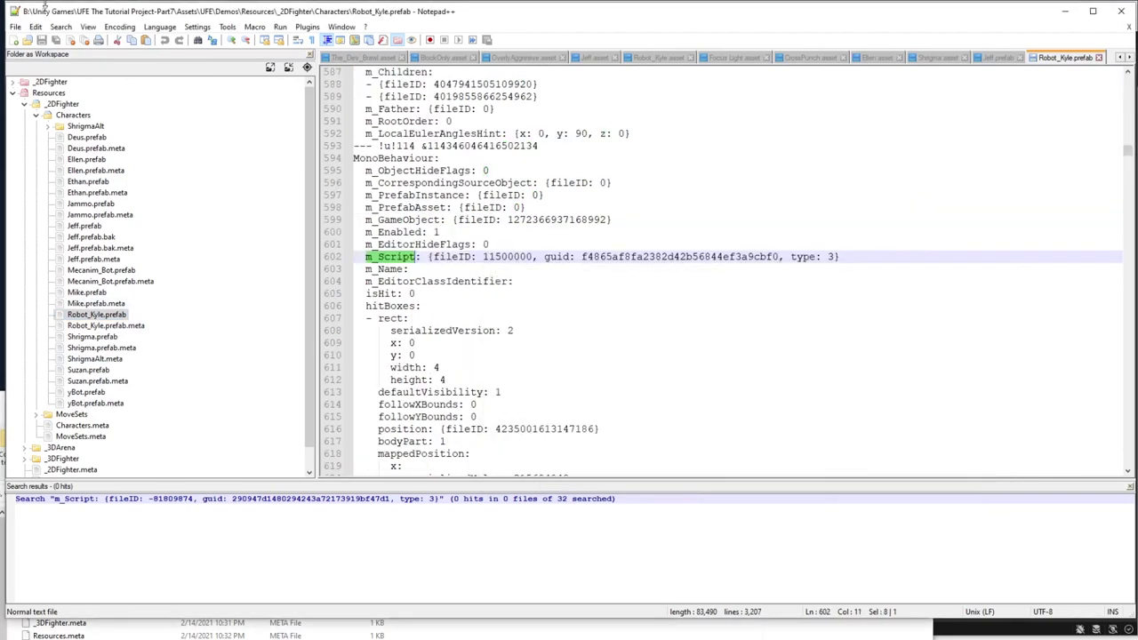
{"action": "right_click", "coordinate": [87, 118]}
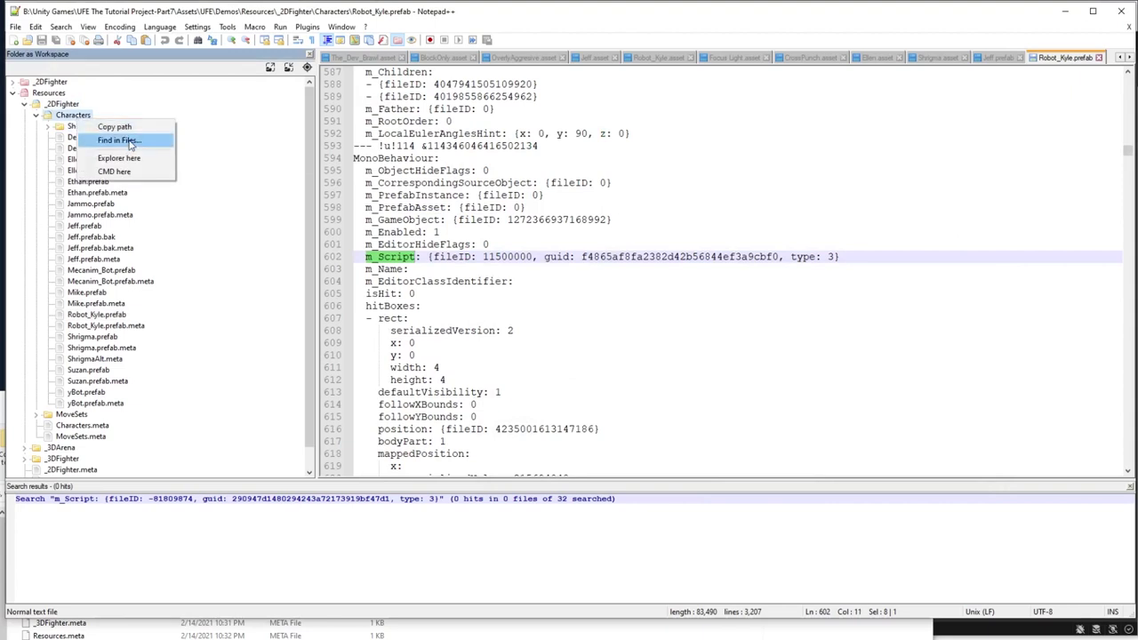
{"action": "left_click", "coordinate": [118, 140]}
{"action": "left_click_drag", "start_coordinate": [709, 281], "coordinate": [501, 396]}
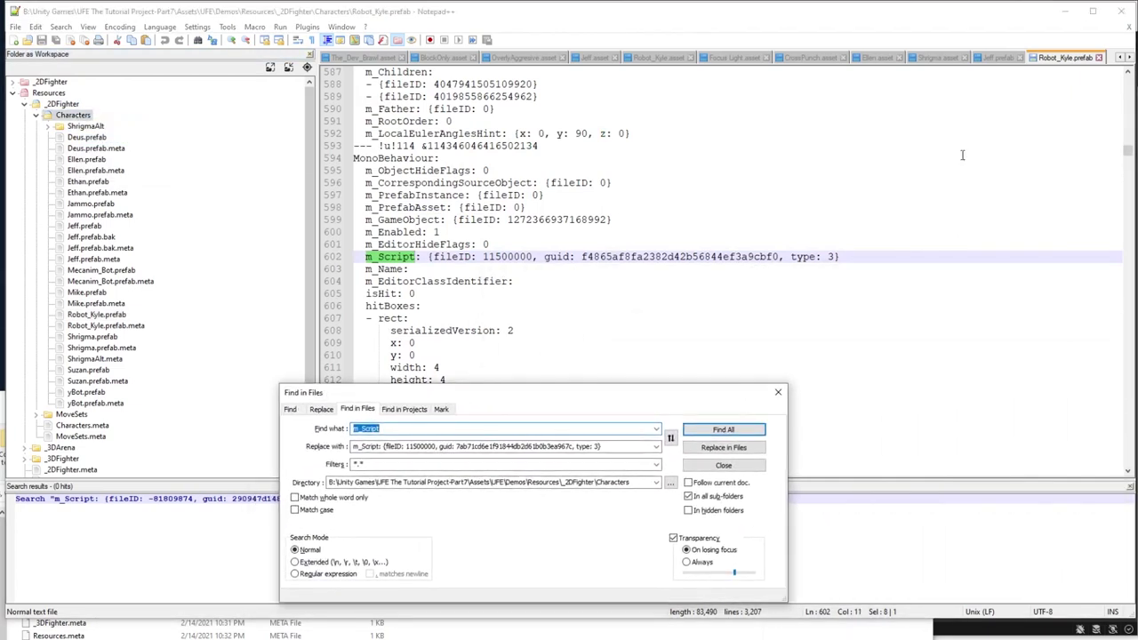
{"action": "left_click", "coordinate": [984, 59]}
{"action": "left_click_drag", "start_coordinate": [840, 256], "coordinate": [354, 256]}
{"action": "key", "text": "ctrl+c"}
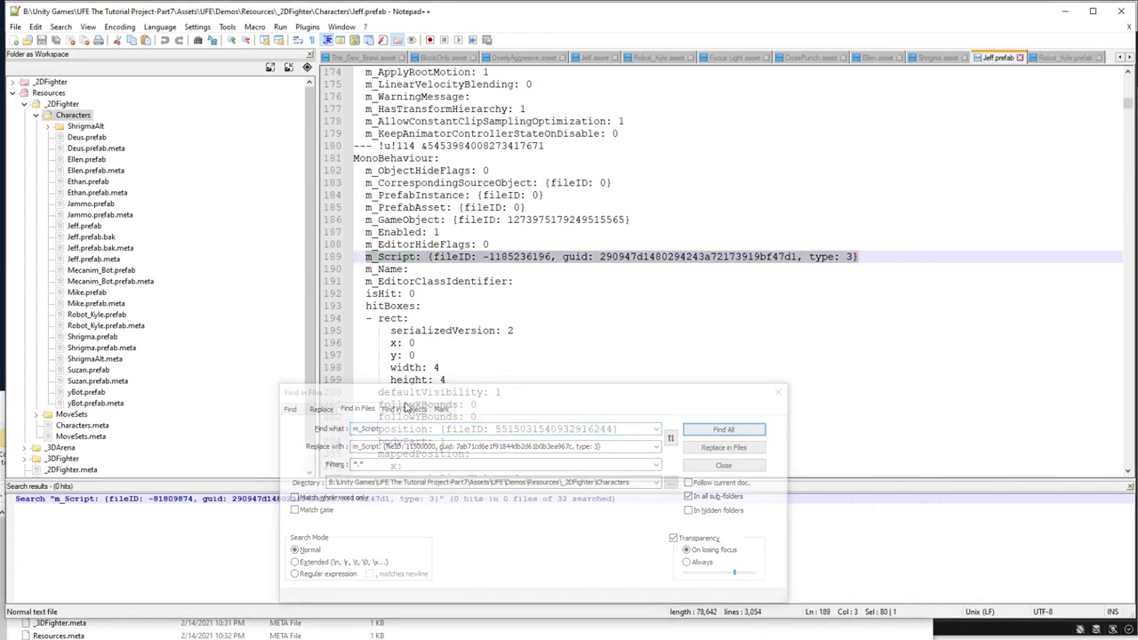
{"action": "left_click", "coordinate": [410, 430]}
{"action": "key", "text": "ctrl+v"}
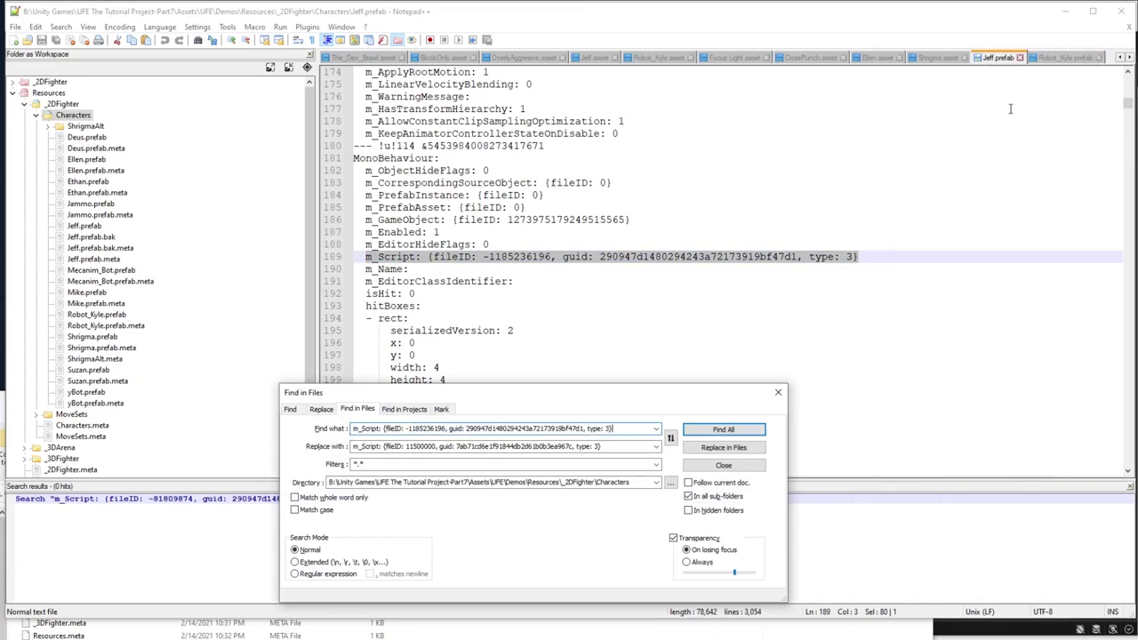
Replace it with Robot_Kyle's fileID 11500000 m_Script line across Characters, fixing 7 occurrences
{"action": "left_click", "coordinate": [1058, 58]}
{"action": "left_click_drag", "start_coordinate": [855, 263], "coordinate": [372, 259]}
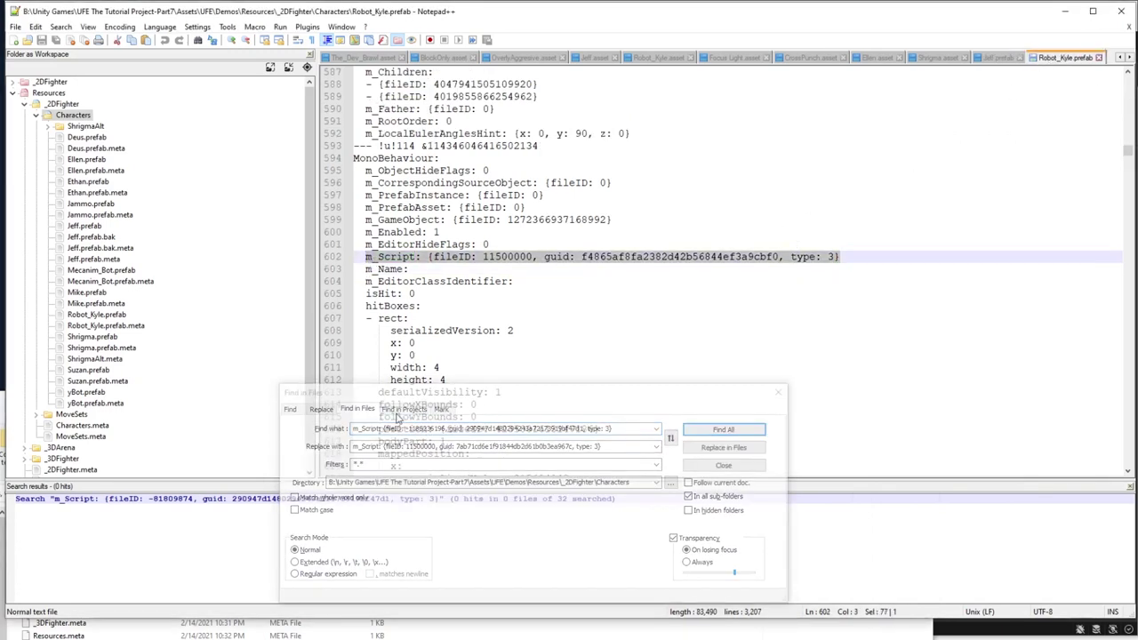
{"action": "triple_click", "coordinate": [498, 446]}
{"action": "type", "text": "m_Script: {fileID: 11500000, guid: f4865af8fa2382d42b56844ef3a9cbf0, type: 3}"}
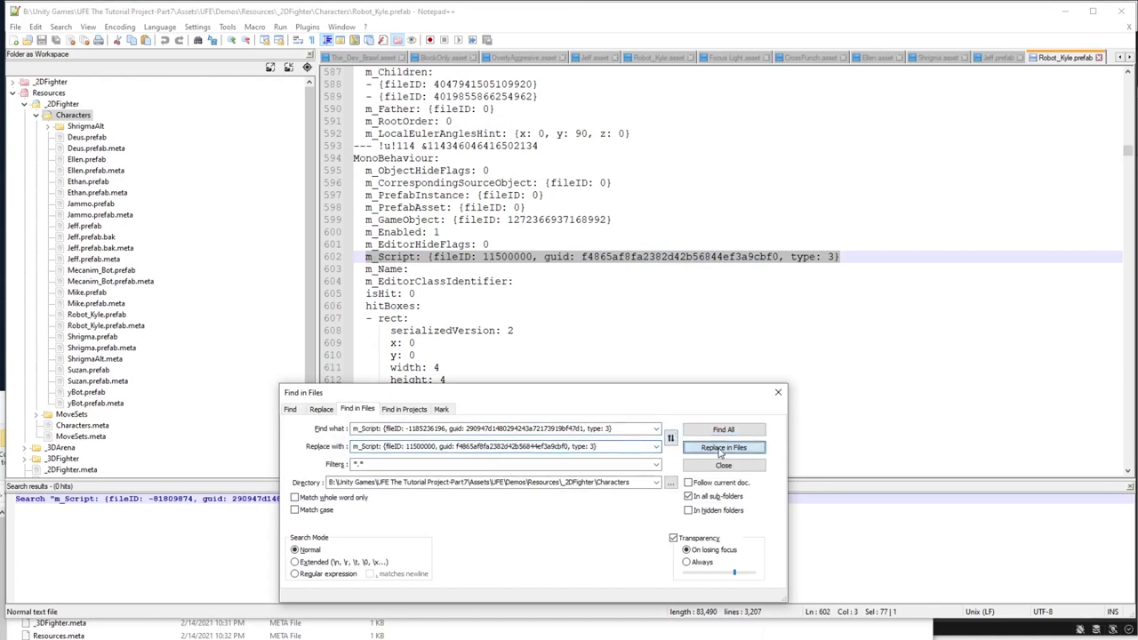
{"action": "left_click", "coordinate": [720, 449]}
{"action": "left_click", "coordinate": [621, 389]}
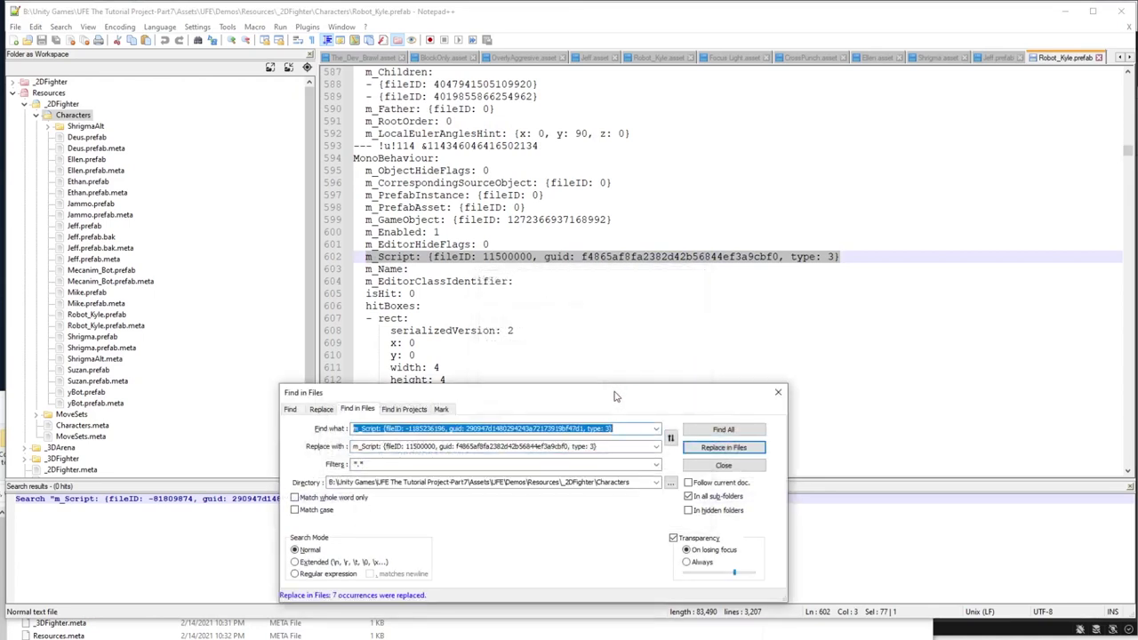